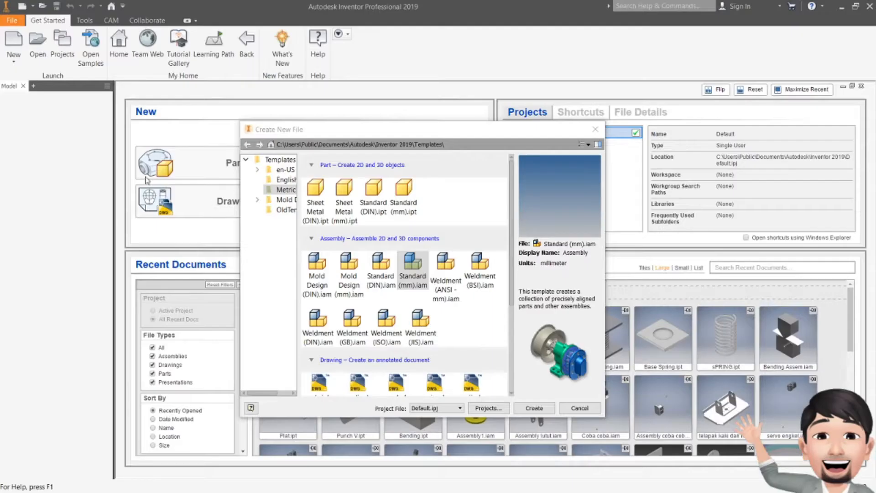
- Create a new part from the Standard (mm).ipt template and start a 2D sketch on the front (XY) plane
{"action": "left_click", "coordinate": [405, 204]}
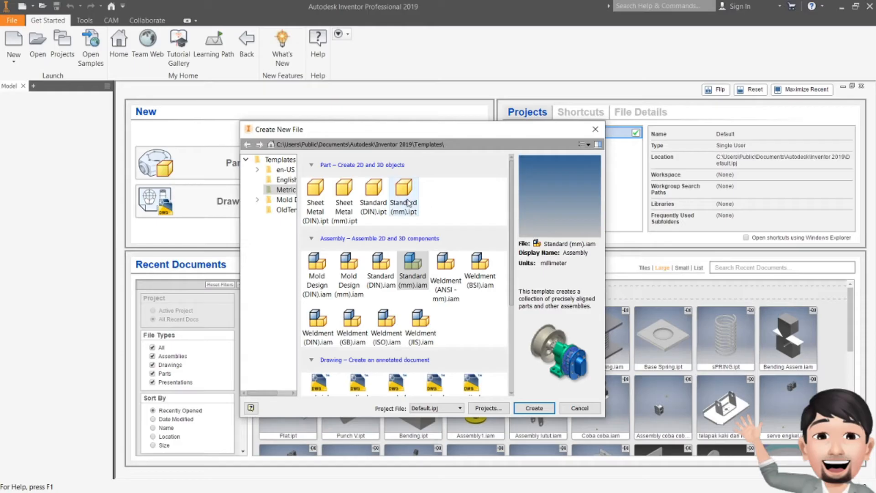
{"action": "left_click", "coordinate": [535, 408]}
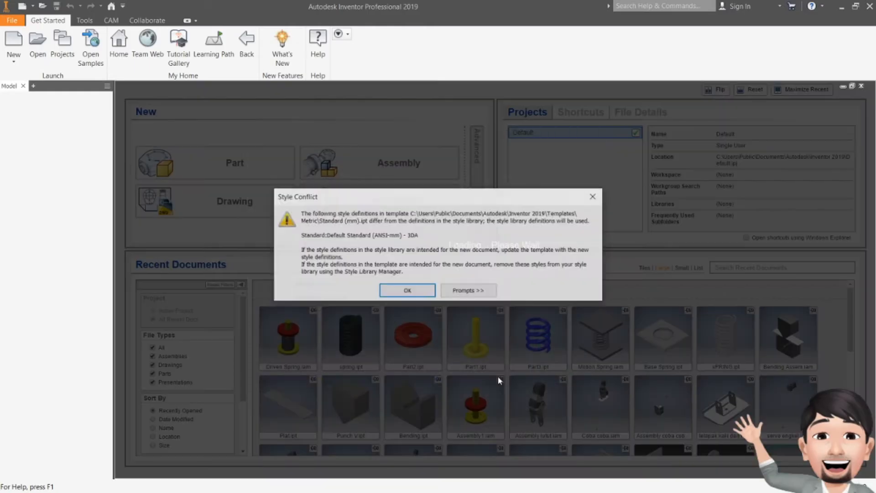
{"action": "left_click", "coordinate": [416, 289]}
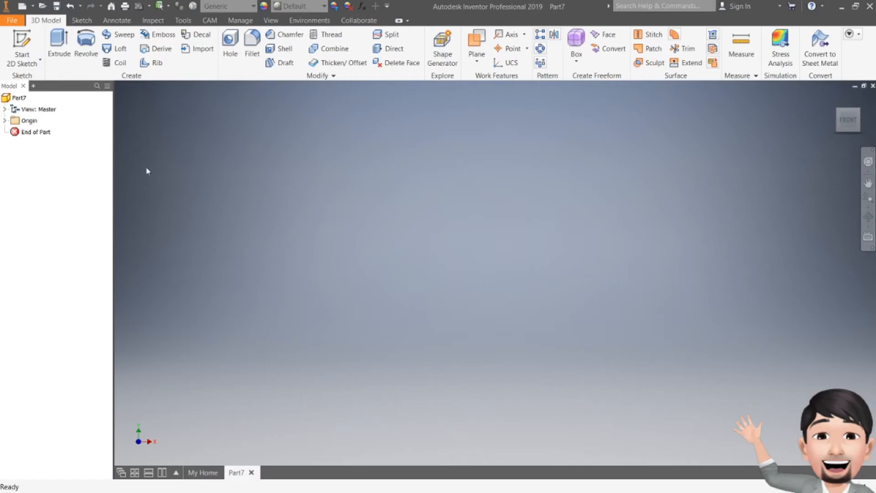
{"action": "left_click", "coordinate": [17, 44]}
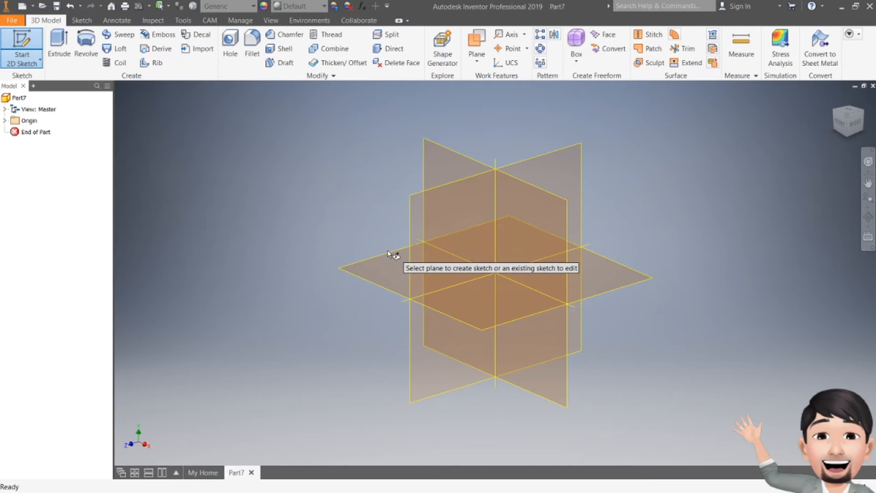
{"action": "left_click", "coordinate": [446, 159]}
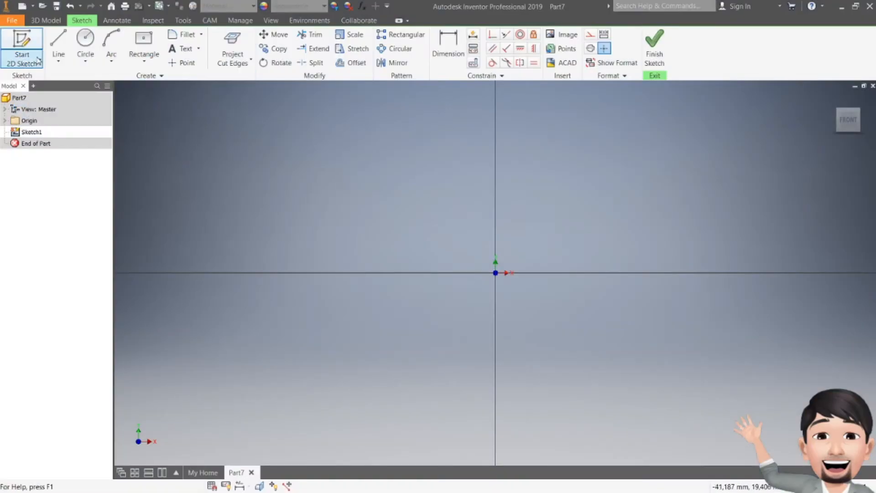
- Sketch a closed stepped L-shaped line profile from the origin, about 21 mm high and 11 mm wide, with a raised outer rim
{"action": "left_click", "coordinate": [59, 41]}
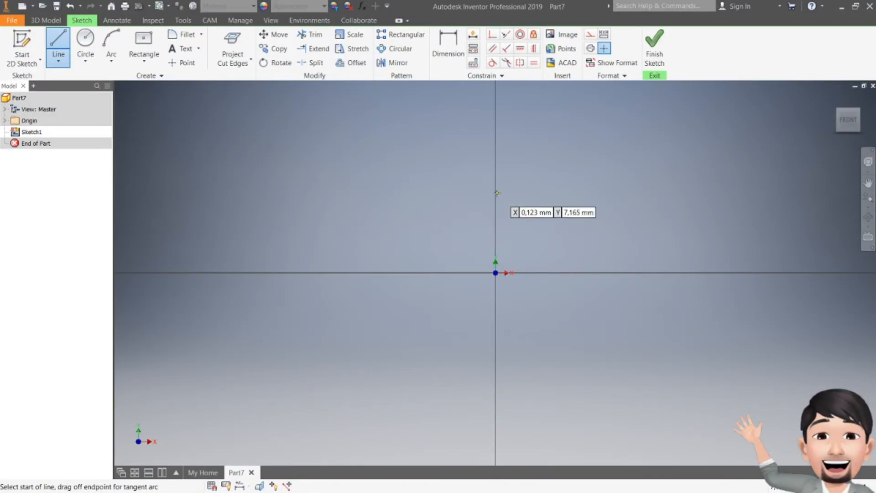
{"action": "left_click", "coordinate": [496, 273]}
{"action": "key", "text": "F2"}
{"action": "left_click_drag", "start_coordinate": [497, 102], "coordinate": [426, 244]}
{"action": "left_click", "coordinate": [424, 186]}
{"action": "left_click", "coordinate": [458, 185]}
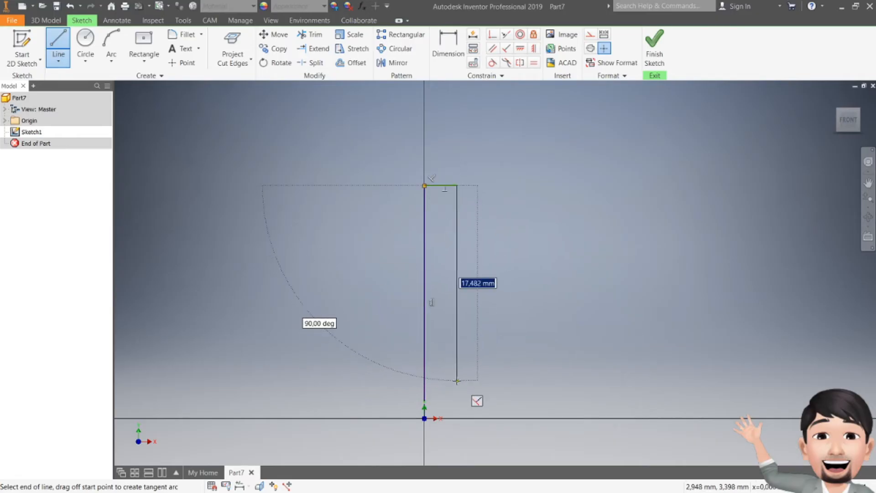
{"action": "left_click", "coordinate": [457, 381]}
{"action": "left_click", "coordinate": [501, 380]}
{"action": "left_click", "coordinate": [501, 360]}
{"action": "left_click", "coordinate": [544, 360]}
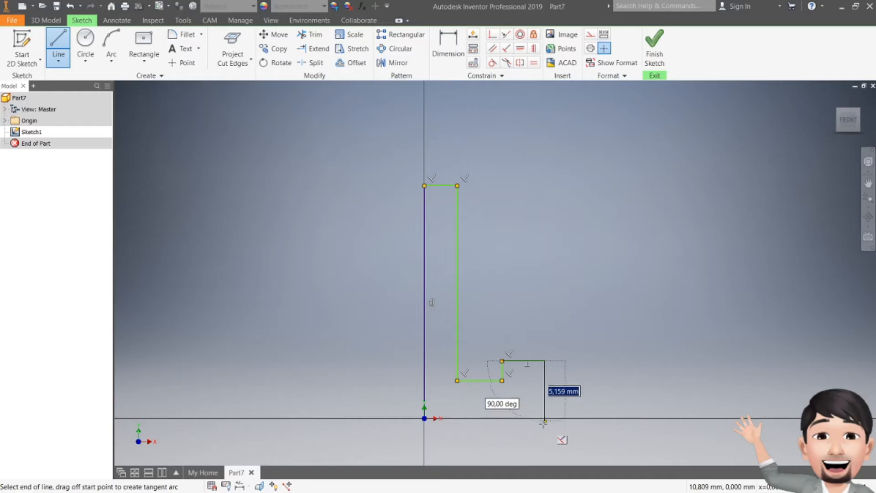
{"action": "left_click", "coordinate": [544, 418]}
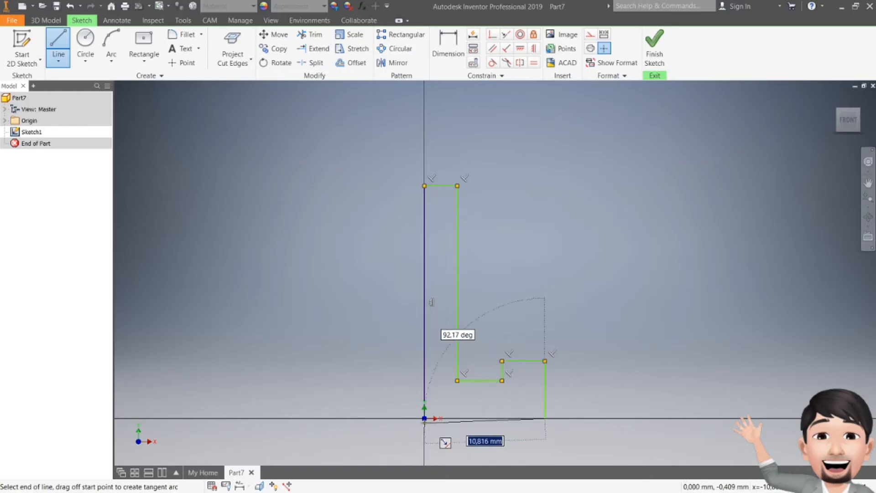
{"action": "left_click", "coordinate": [424, 418]}
{"action": "key", "text": "Escape"}
{"action": "middle_click_drag", "start_coordinate": [506, 321], "coordinate": [510, 316]}
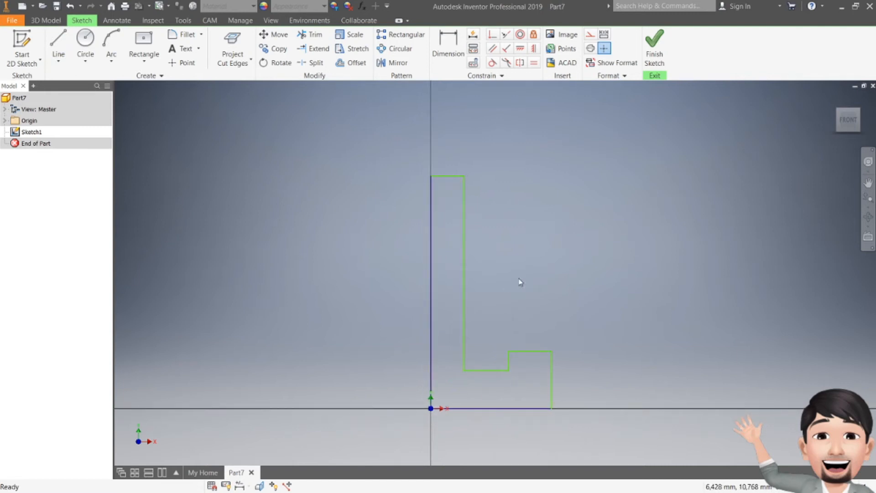
- Convert the profile's long vertical line through the origin into a centerline
{"action": "left_click", "coordinate": [589, 49]}
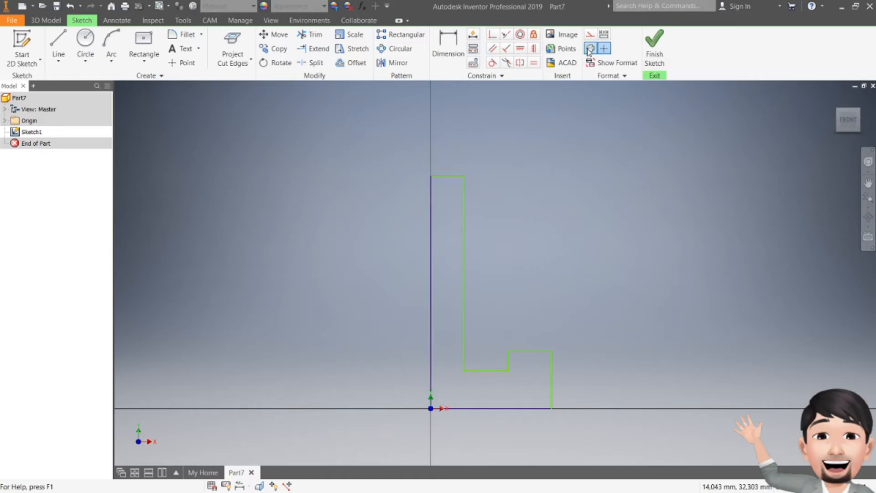
{"action": "left_click", "coordinate": [432, 246]}
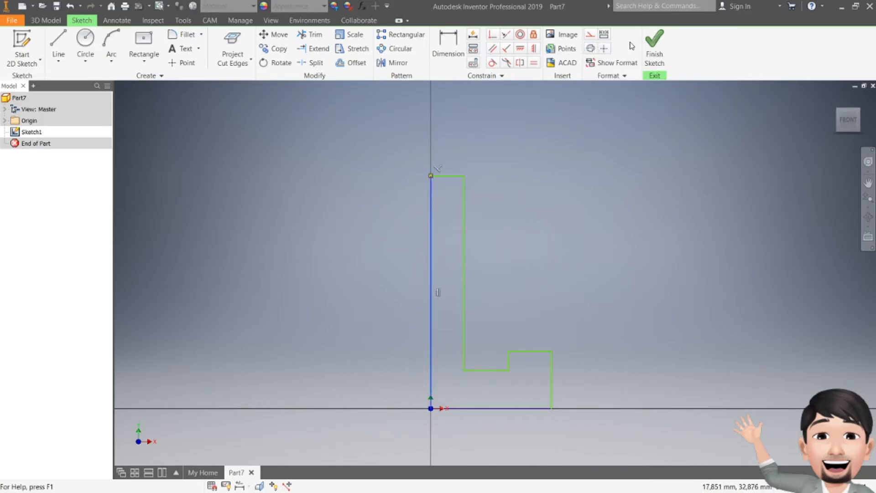
{"action": "left_click", "coordinate": [520, 211]}
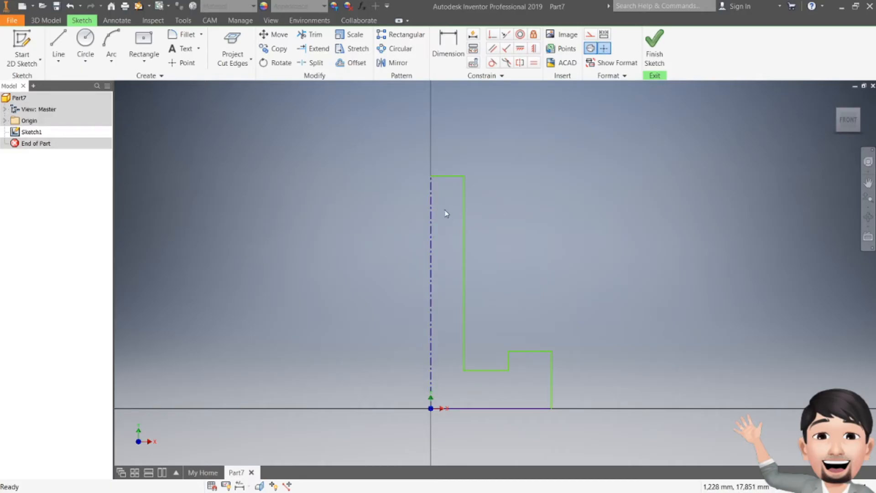
- Dimension the shaft's outer vertical line from the centerline as a 15 mm diameter
{"action": "scroll", "coordinate": [502, 236], "scroll_direction": "up", "scroll_amount": 1}
{"action": "mouse_move", "coordinate": [502, 236]}
{"action": "middle_mouse_down"}
{"action": "mouse_move", "coordinate": [469, 226]}
{"action": "mouse_move", "coordinate": [467, 204]}
{"action": "middle_mouse_up"}
{"action": "scroll", "coordinate": [467, 204], "scroll_direction": "down", "scroll_amount": 3}
{"action": "scroll", "coordinate": [468, 198], "scroll_direction": "up", "scroll_amount": 3}
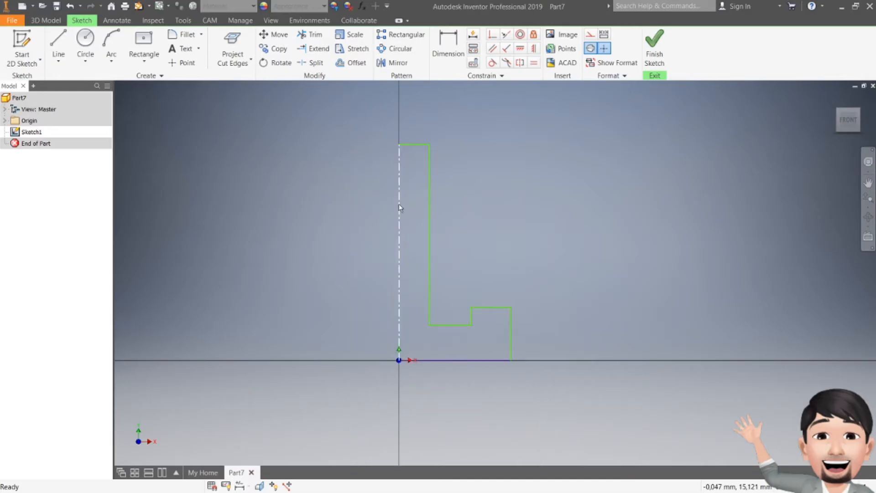
{"action": "left_click", "coordinate": [457, 59]}
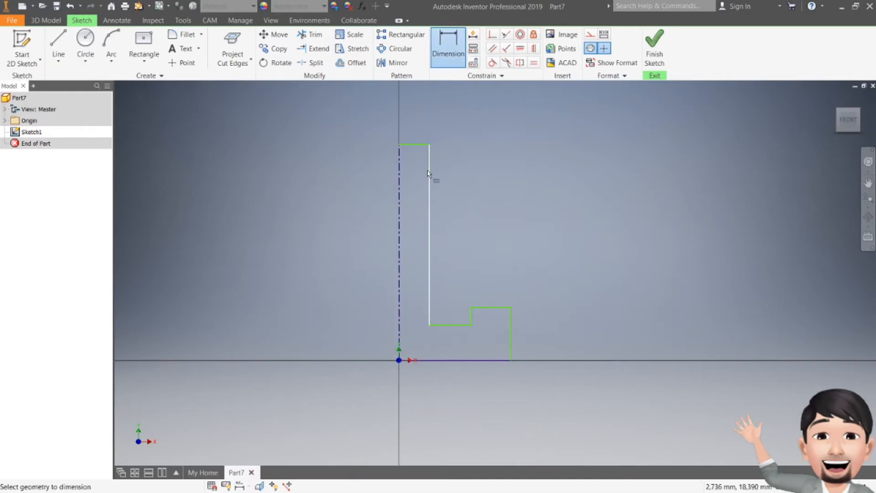
{"action": "left_click", "coordinate": [429, 169]}
{"action": "left_click", "coordinate": [399, 184]}
{"action": "left_click", "coordinate": [416, 121]}
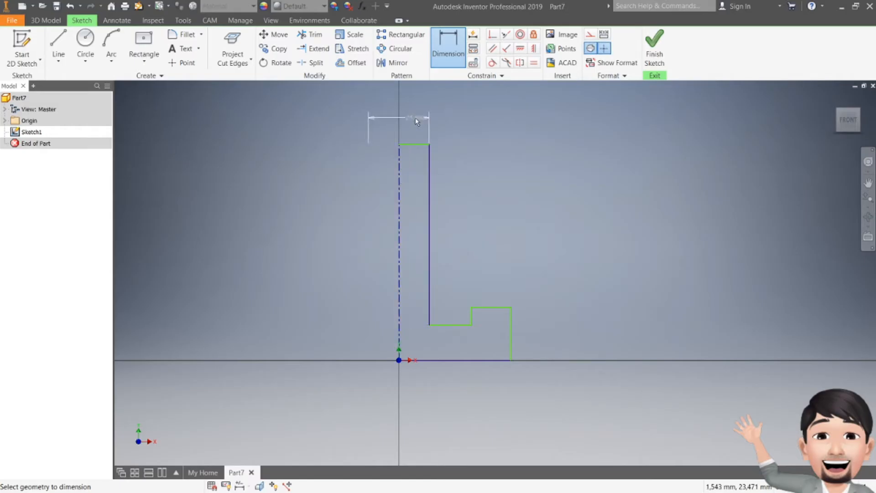
{"action": "type", "text": "15"}
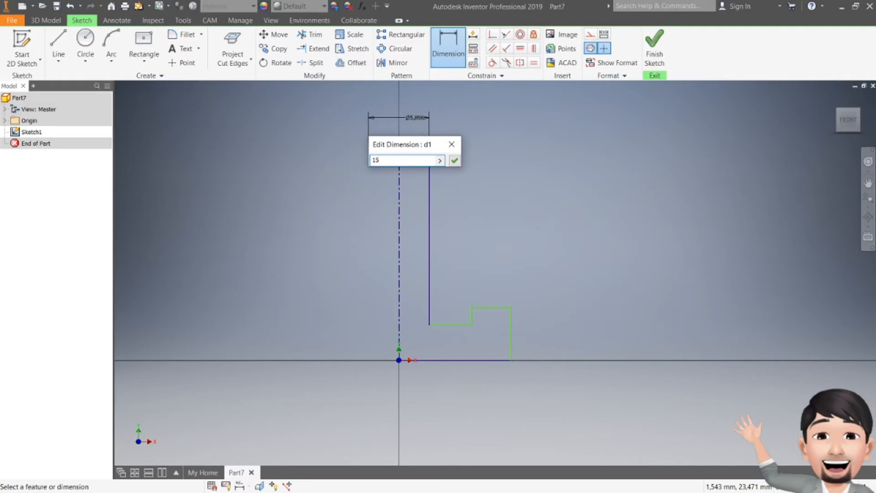
{"action": "key", "text": "Return"}
- Dimension the rim's short inner vertical edge from the centerline as a 30 mm diameter
{"action": "scroll", "coordinate": [431, 226], "scroll_direction": "down", "scroll_amount": 4}
{"action": "middle_click_drag", "start_coordinate": [495, 247], "coordinate": [485, 302]}
{"action": "left_click", "coordinate": [475, 301]}
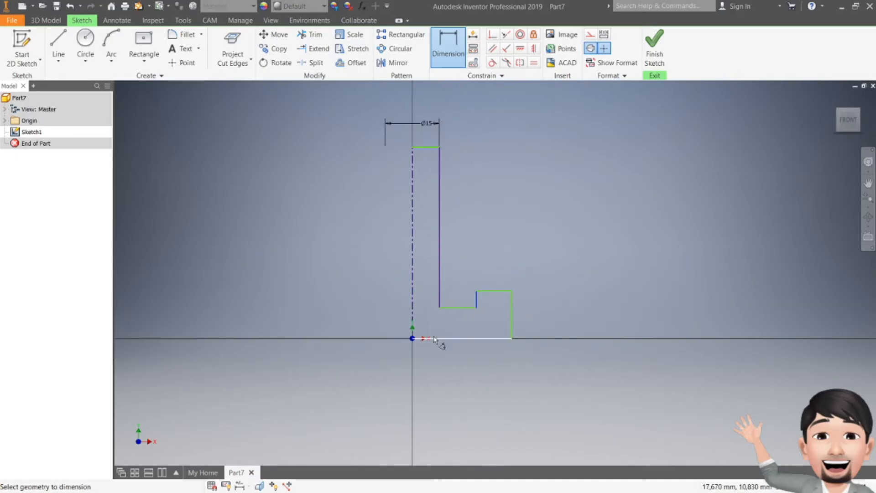
{"action": "left_click", "coordinate": [413, 320]}
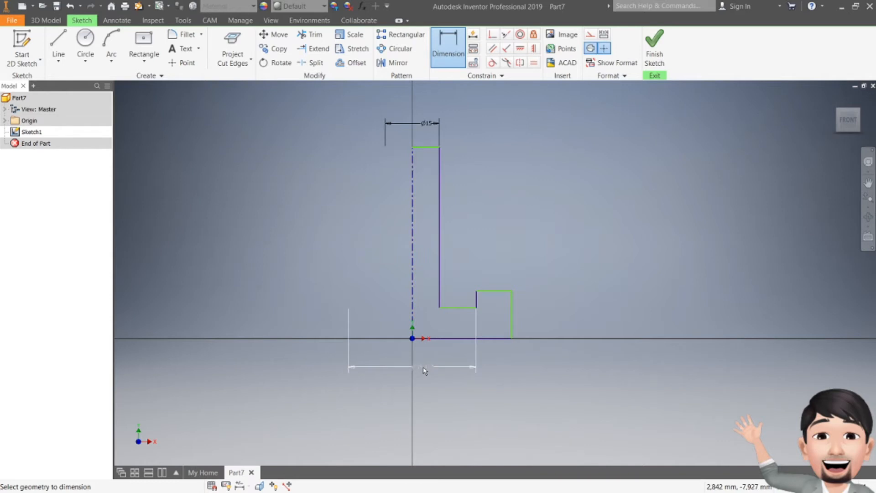
{"action": "left_click", "coordinate": [424, 370]}
{"action": "type", "text": "30"}
{"action": "key", "text": "Return"}
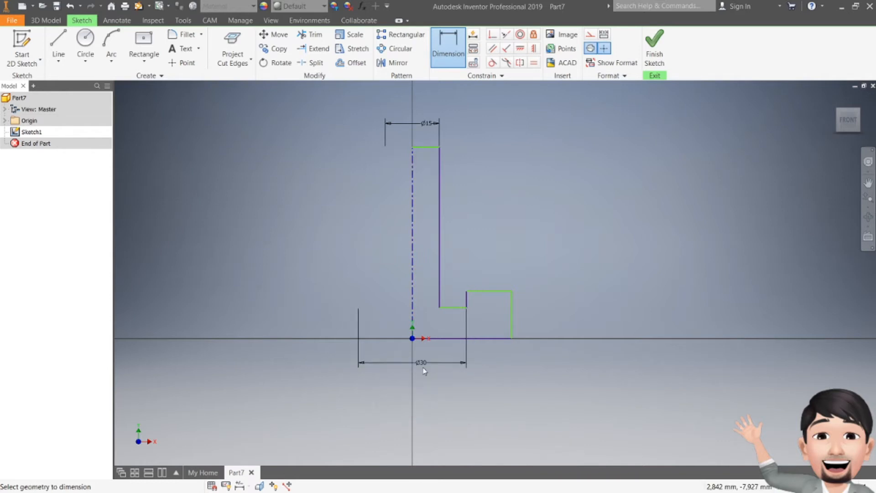
- Dimension the profile's outermost vertical edge from the centerline as a 50 mm diameter
{"action": "left_click", "coordinate": [512, 319]}
{"action": "left_click", "coordinate": [412, 314]}
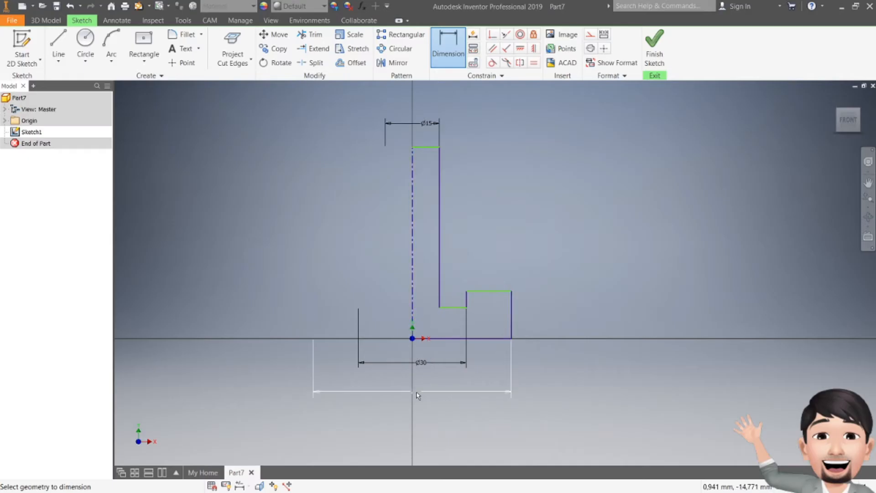
{"action": "left_click", "coordinate": [416, 392]}
{"action": "type", "text": "50"}
{"action": "key", "text": "Return"}
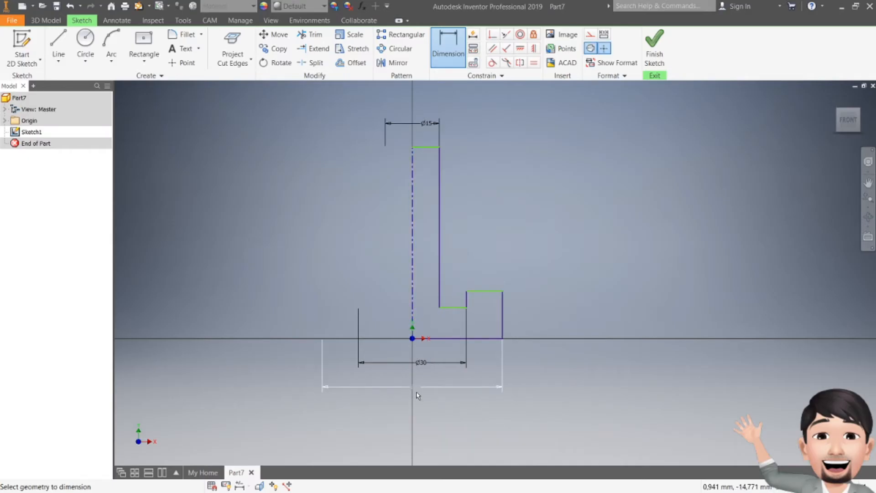
- Dimension the height of the recessed step above the profile's base line as 2.5 mm
{"action": "scroll", "coordinate": [481, 310], "scroll_direction": "up", "scroll_amount": 3}
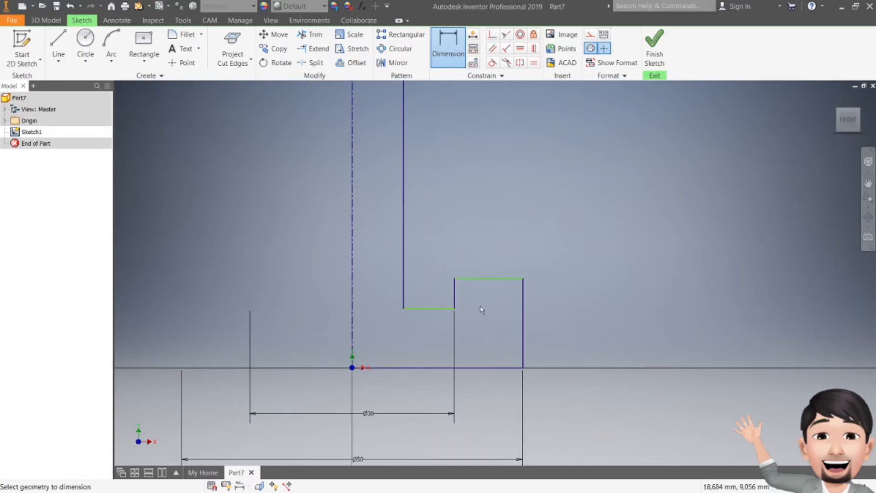
{"action": "left_click", "coordinate": [438, 310]}
{"action": "left_click", "coordinate": [443, 367]}
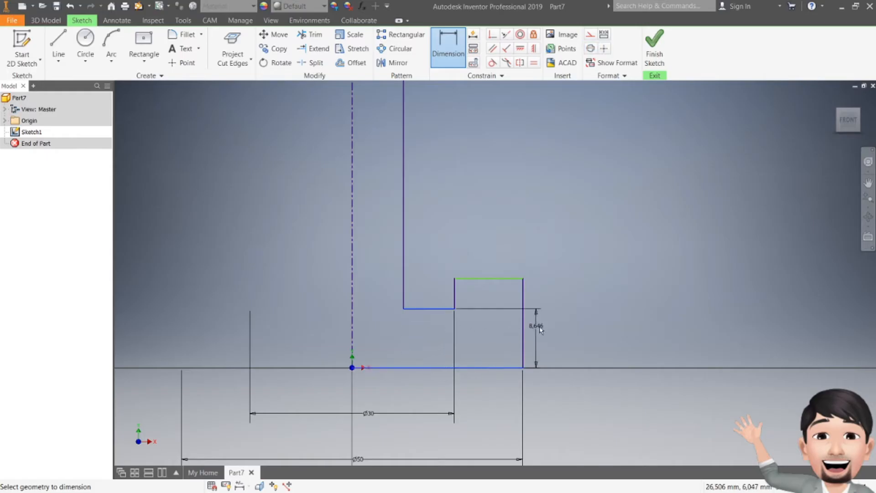
{"action": "left_click", "coordinate": [540, 328]}
{"action": "type", "text": "2.5"}
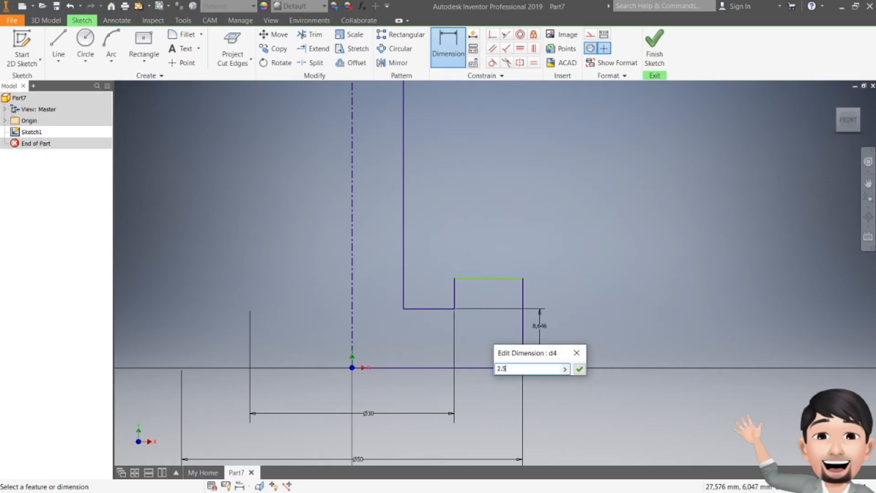
{"action": "key", "text": "Return"}
- Dimension the height of the outer rim above the recessed step as 2 mm
{"action": "left_click", "coordinate": [477, 279]}
{"action": "left_click", "coordinate": [437, 350]}
{"action": "left_click", "coordinate": [544, 322]}
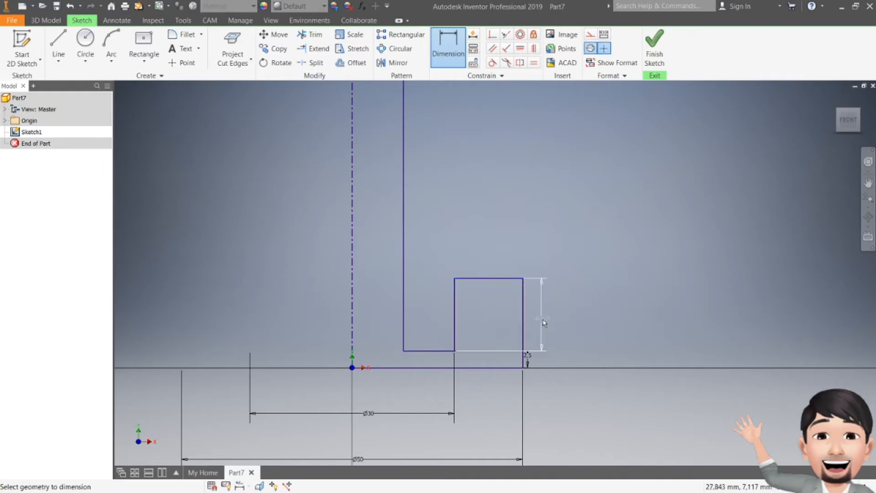
{"action": "type", "text": "2"}
{"action": "key", "text": "Return"}
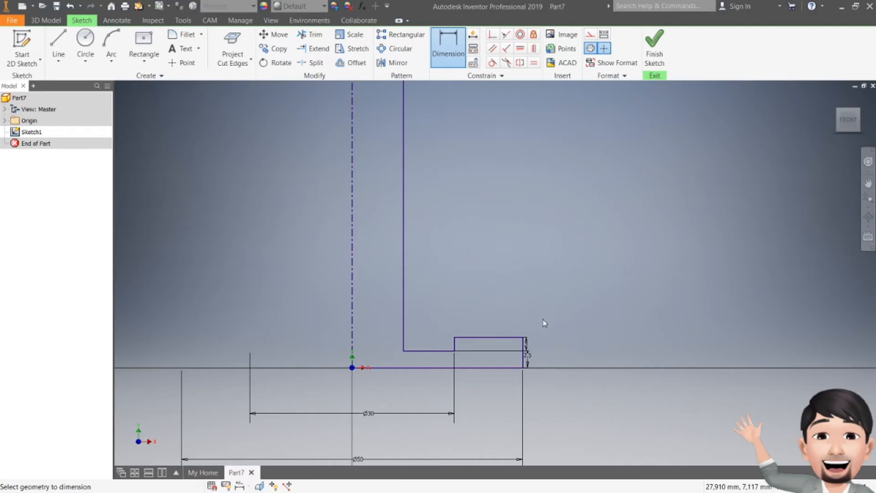
- Dimension the centerline's length as 80 mm to set the overall height of the profile
{"action": "scroll", "coordinate": [544, 321], "scroll_direction": "down", "scroll_amount": 3}
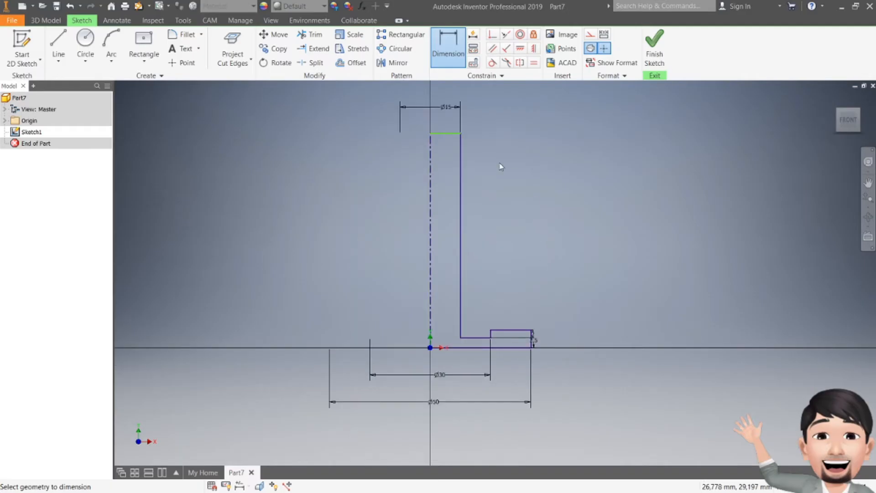
{"action": "left_click", "coordinate": [430, 169]}
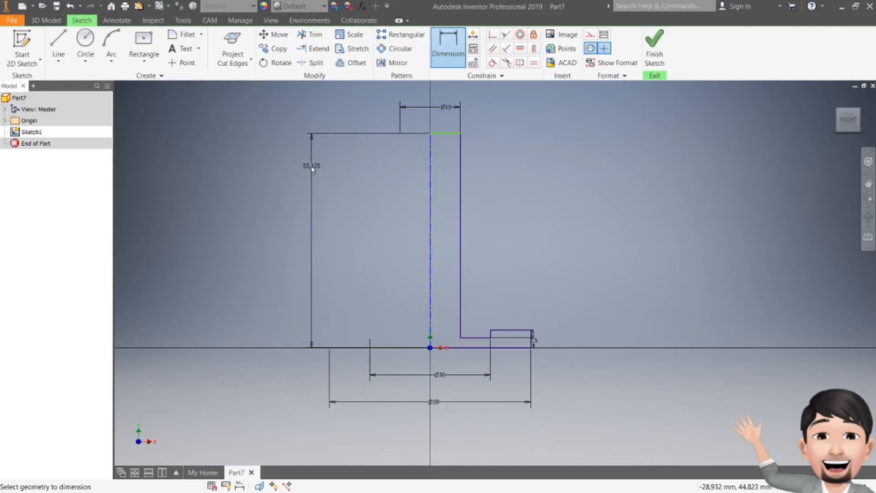
{"action": "left_click", "coordinate": [304, 165]}
{"action": "type", "text": "80"}
{"action": "key", "text": "Return"}
- Finish the sketch and revolve the profile fully around the centerline into a solid
{"action": "scroll", "coordinate": [337, 238], "scroll_direction": "down", "scroll_amount": 4}
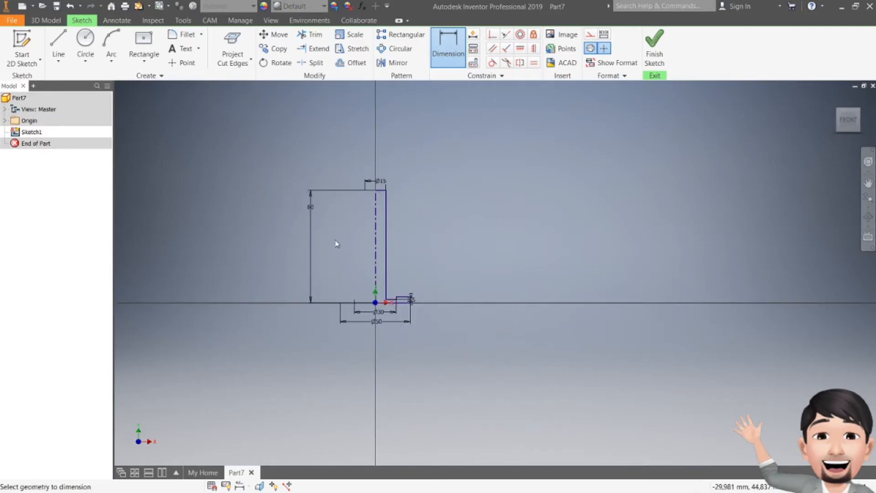
{"action": "scroll", "coordinate": [337, 238], "scroll_direction": "up", "scroll_amount": 2}
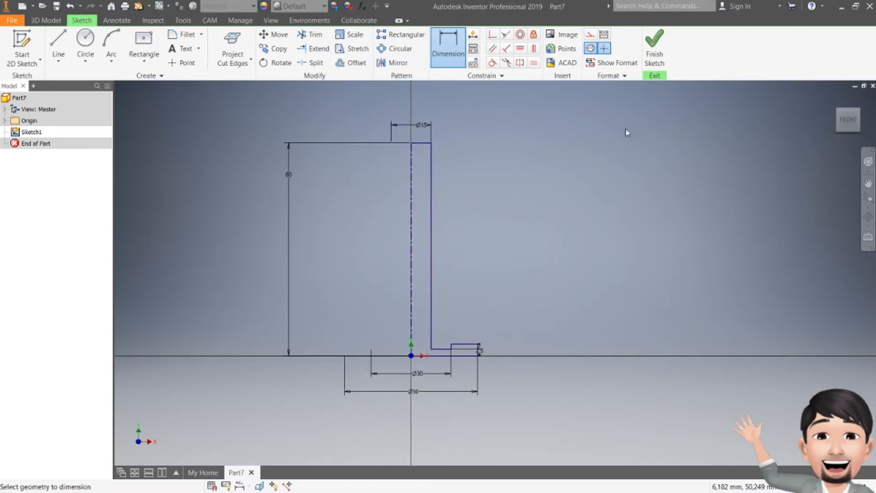
{"action": "left_click", "coordinate": [654, 48]}
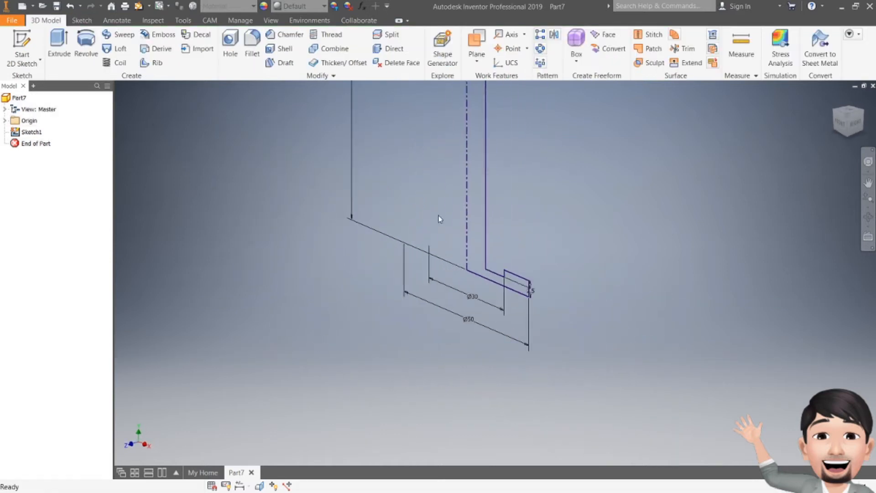
{"action": "left_click", "coordinate": [85, 43]}
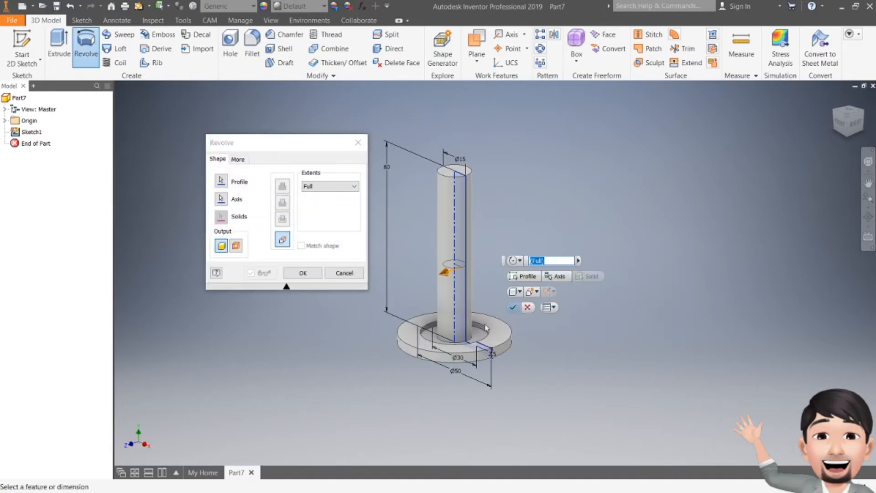
{"action": "left_click", "coordinate": [513, 307]}
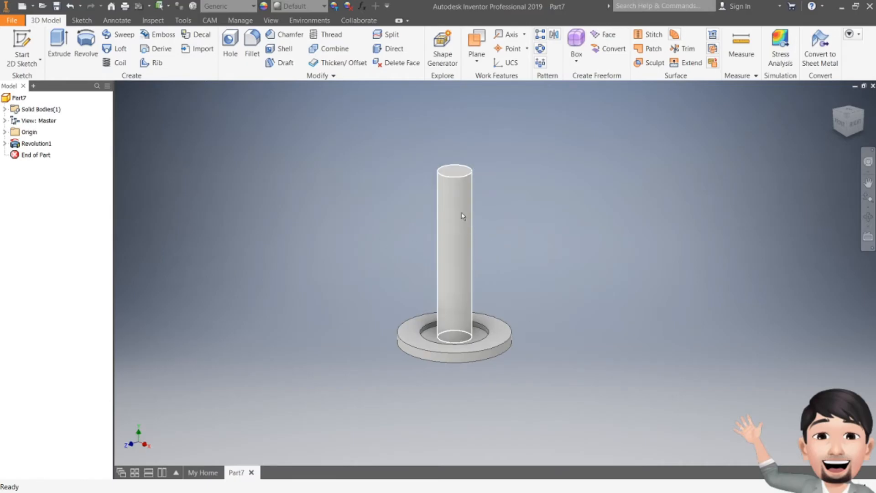
- Assign the Stainless Steel material from the Inventor Material Library to the flanged shaft
{"action": "left_click", "coordinate": [226, 5]}
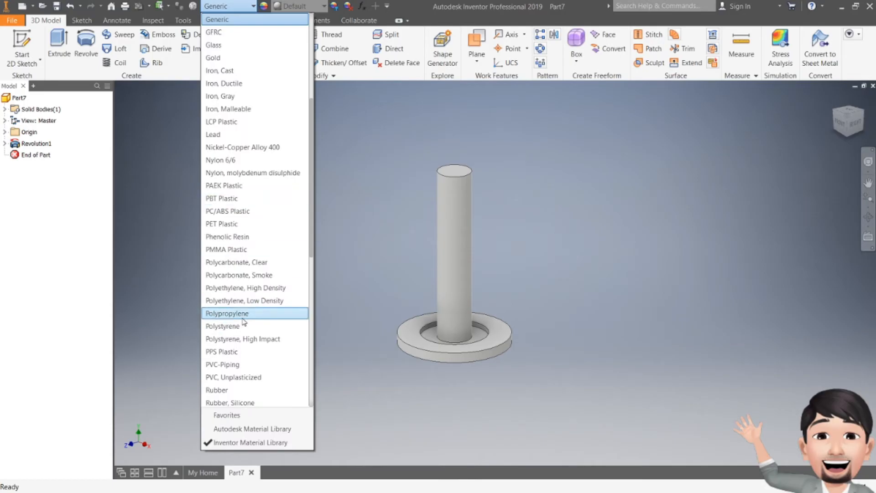
{"action": "scroll", "coordinate": [244, 321], "scroll_direction": "up", "scroll_amount": 1}
{"action": "scroll", "coordinate": [243, 322], "scroll_direction": "up", "scroll_amount": 3}
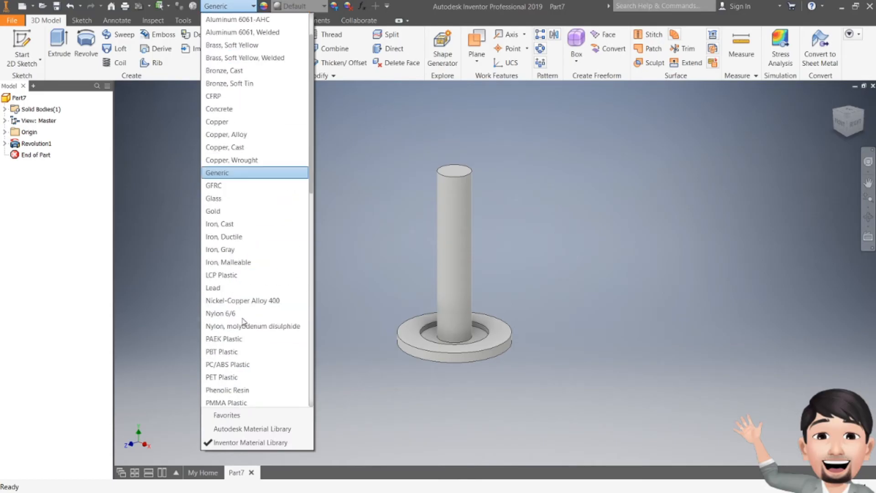
{"action": "scroll", "coordinate": [243, 321], "scroll_direction": "down", "scroll_amount": 10}
{"action": "left_click", "coordinate": [239, 228]}
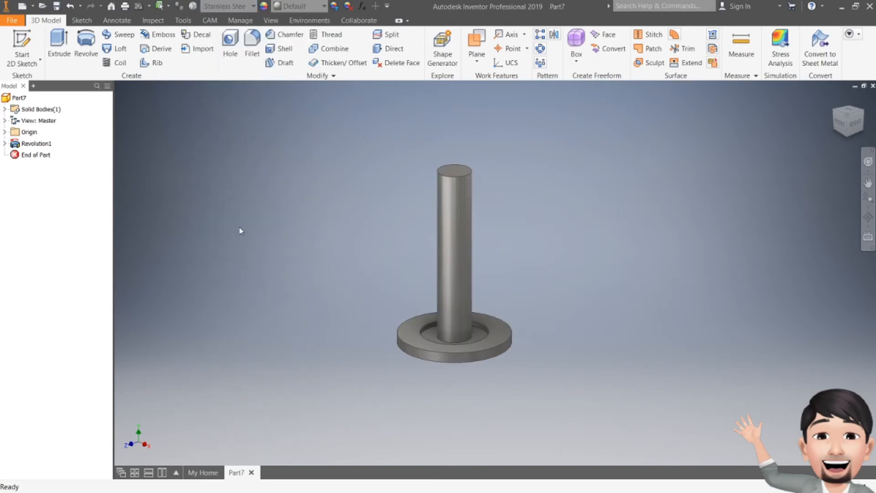
- Start saving the part and create and open a new folder named spring motion inside Assembly Motion
{"action": "left_click", "coordinate": [62, 8]}
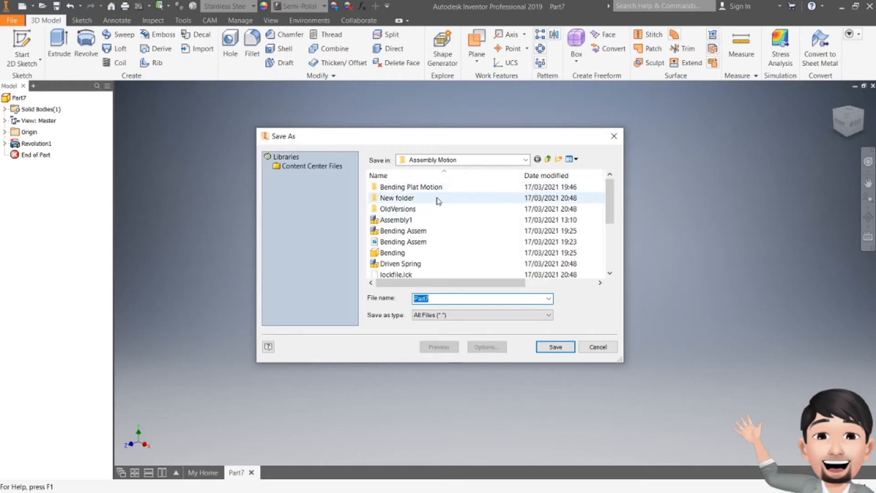
{"action": "left_click", "coordinate": [559, 159]}
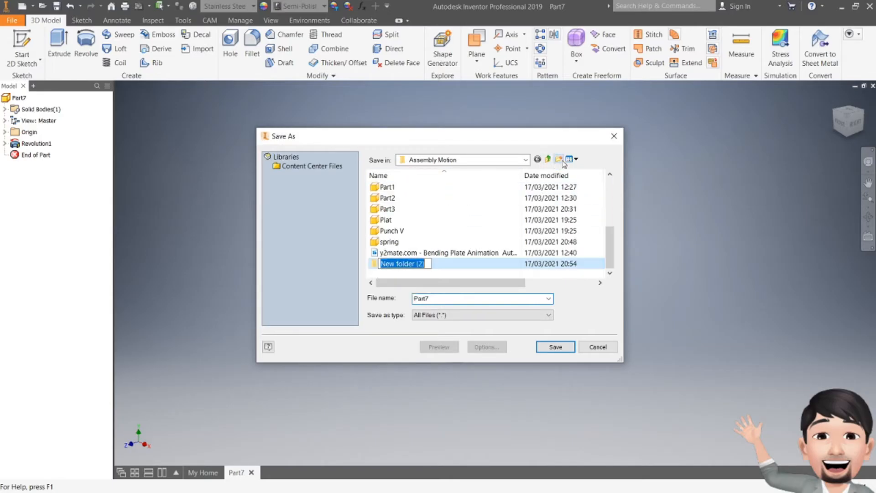
{"action": "type", "text": "spring motion"}
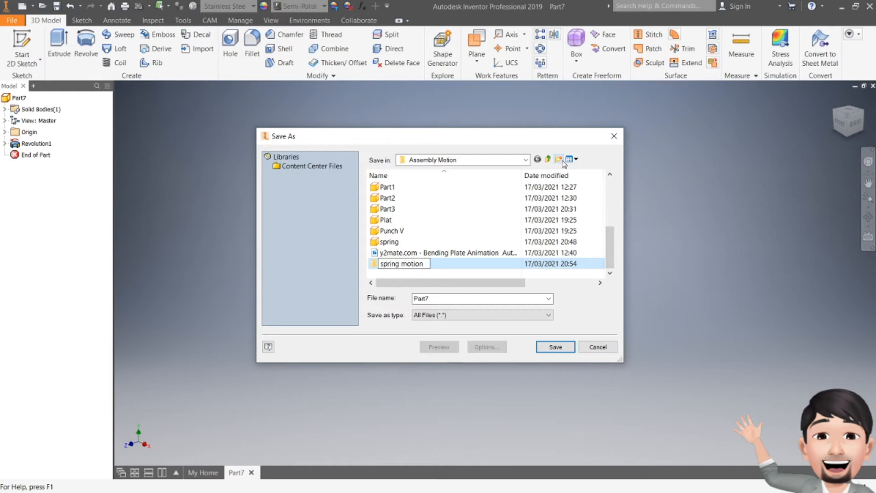
{"action": "key", "text": "Return"}
{"action": "key", "text": "Return"}
- Save the flanged shaft as Part1 in the spring motion folder
{"action": "double_click", "coordinate": [441, 299]}
{"action": "type", "text": "Part"}
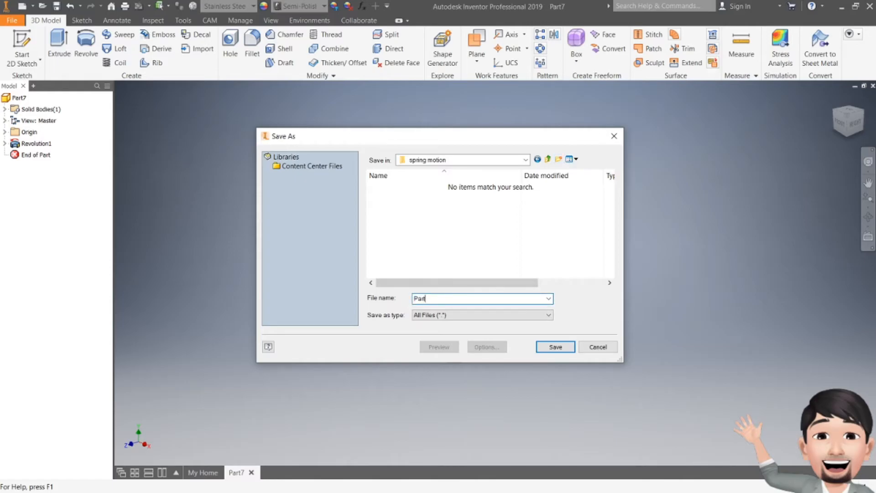
{"action": "left_click", "coordinate": [555, 347]}
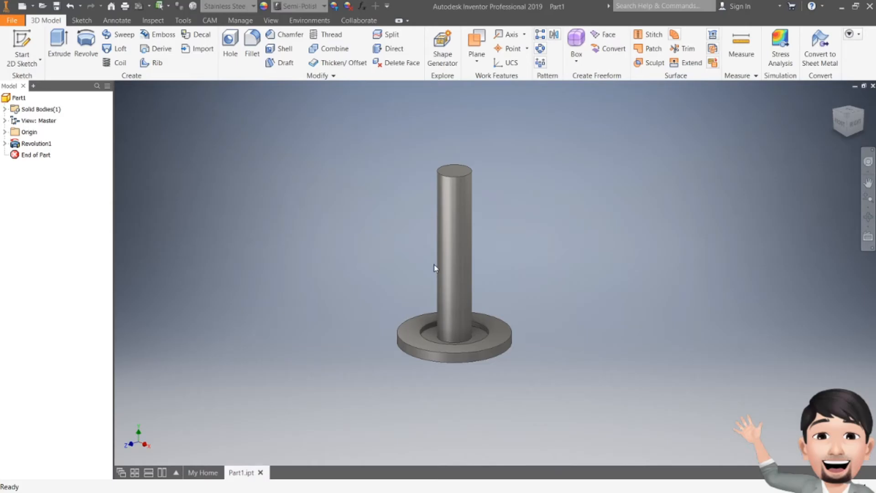
- Create a new part from the metric Standard (mm).ipt template and start a 2D sketch on the horizontal XZ plane
{"action": "left_click", "coordinate": [203, 472]}
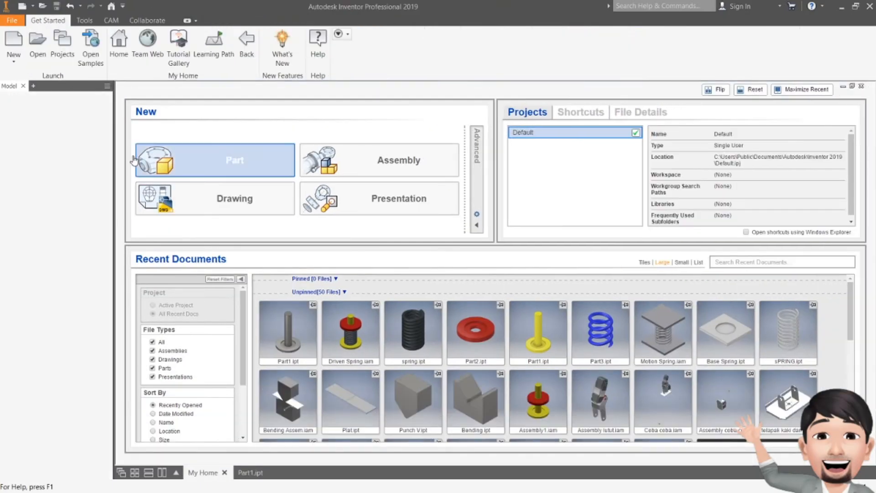
{"action": "left_click", "coordinate": [13, 45]}
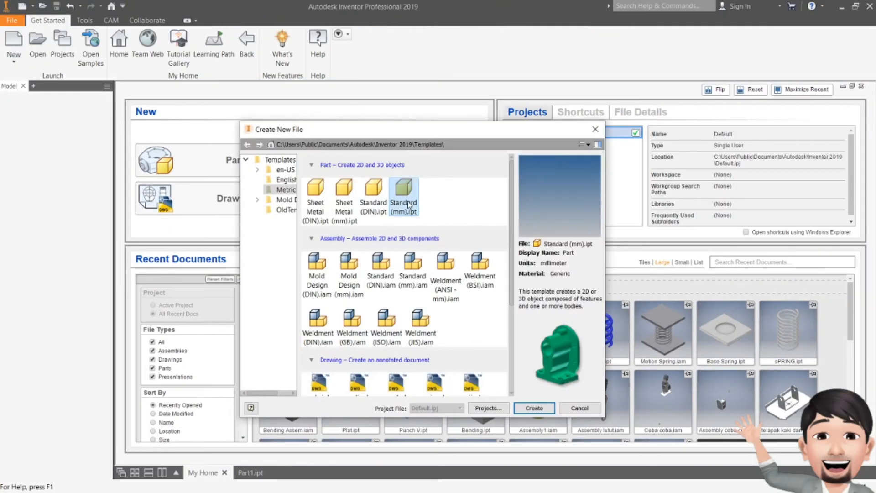
{"action": "double_click", "coordinate": [404, 200]}
{"action": "left_click", "coordinate": [410, 291]}
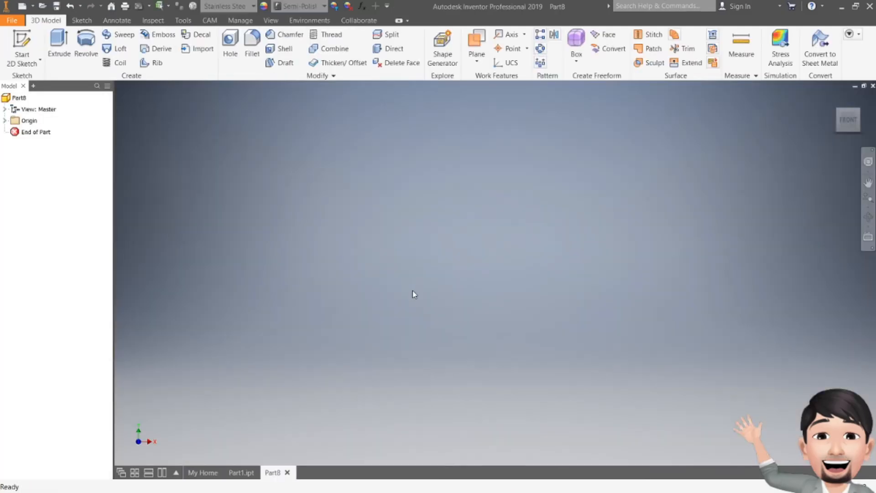
{"action": "left_click", "coordinate": [22, 45]}
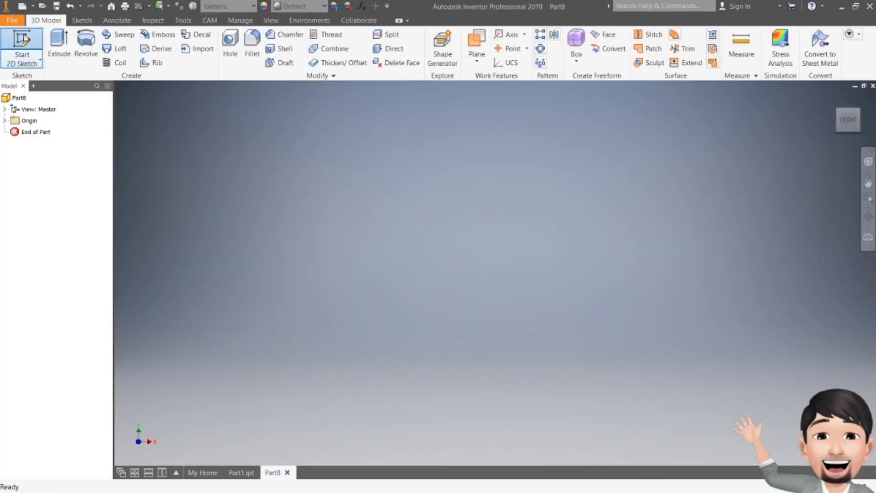
{"action": "left_click", "coordinate": [378, 264]}
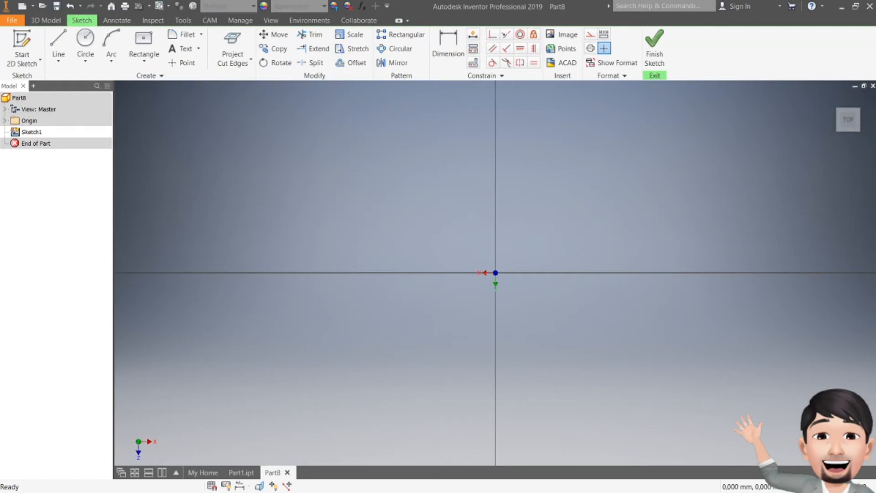
- Sketch a closed stepped profile about 216 mm wide from the origin, with a low inner section and a raised outer rim
{"action": "left_click", "coordinate": [59, 46]}
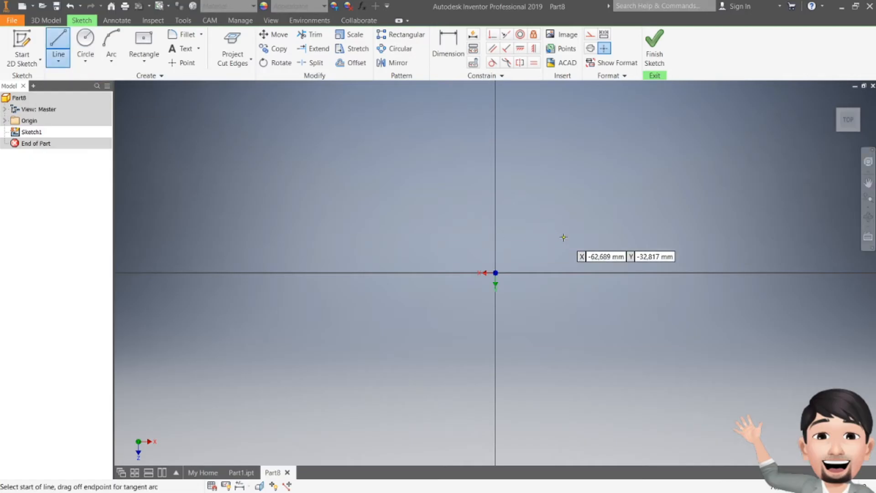
{"action": "left_click", "coordinate": [496, 272]}
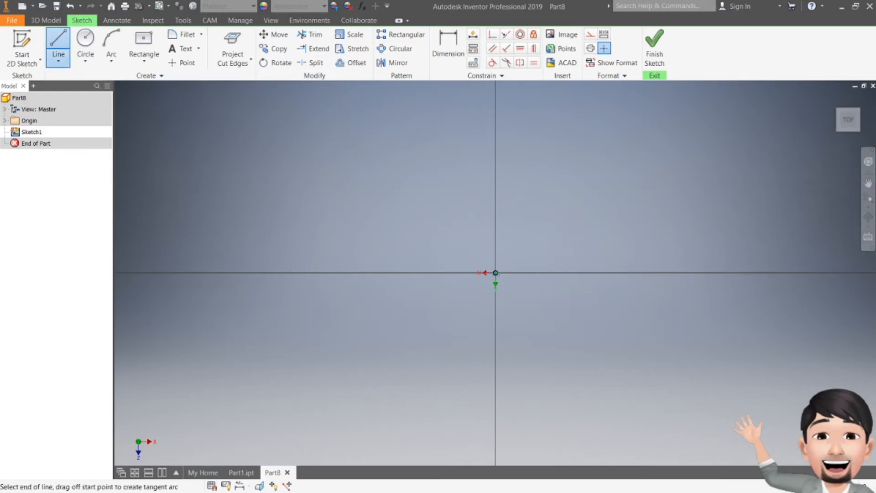
{"action": "left_click", "coordinate": [496, 225]}
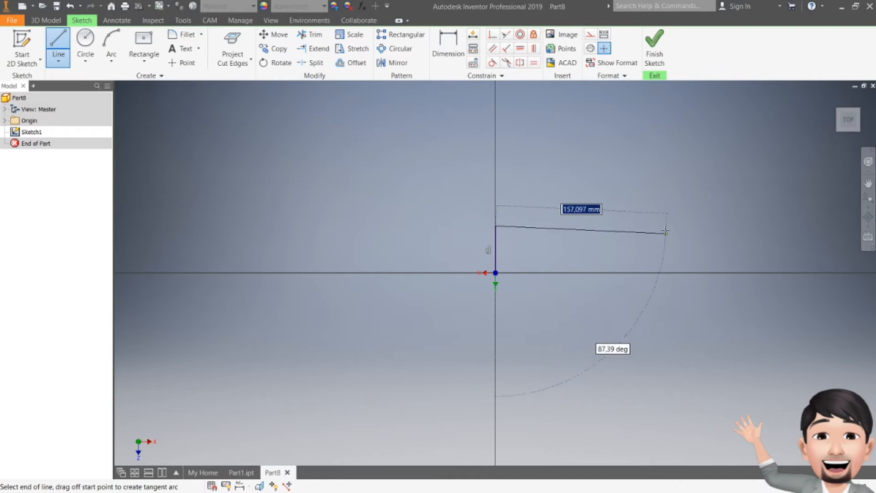
{"action": "left_click", "coordinate": [661, 225]}
{"action": "left_click", "coordinate": [661, 176]}
{"action": "left_click", "coordinate": [730, 176]}
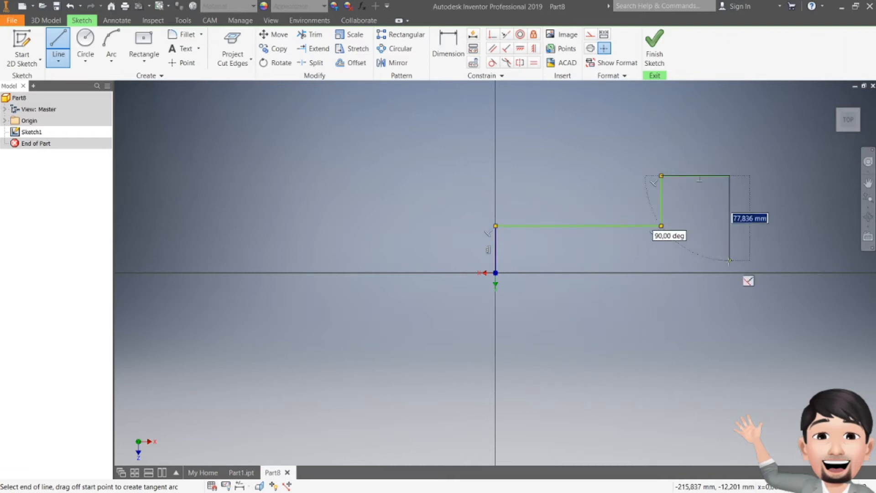
{"action": "left_click", "coordinate": [729, 272]}
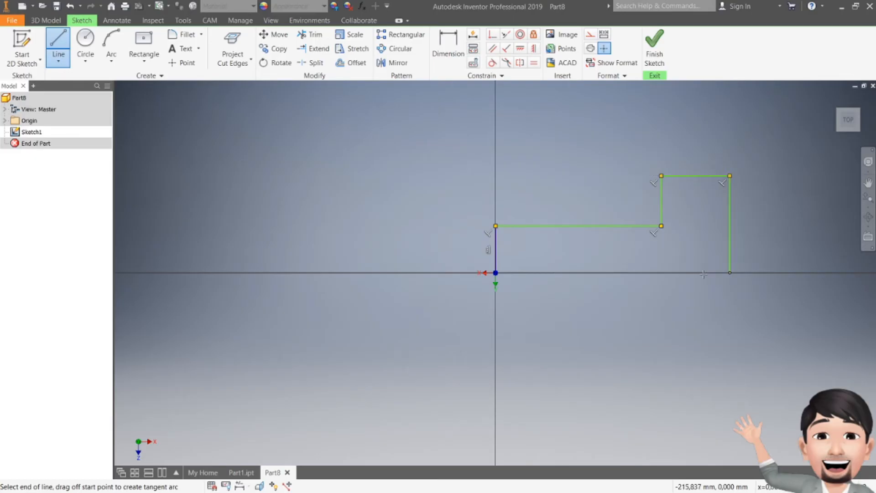
{"action": "left_click", "coordinate": [495, 272]}
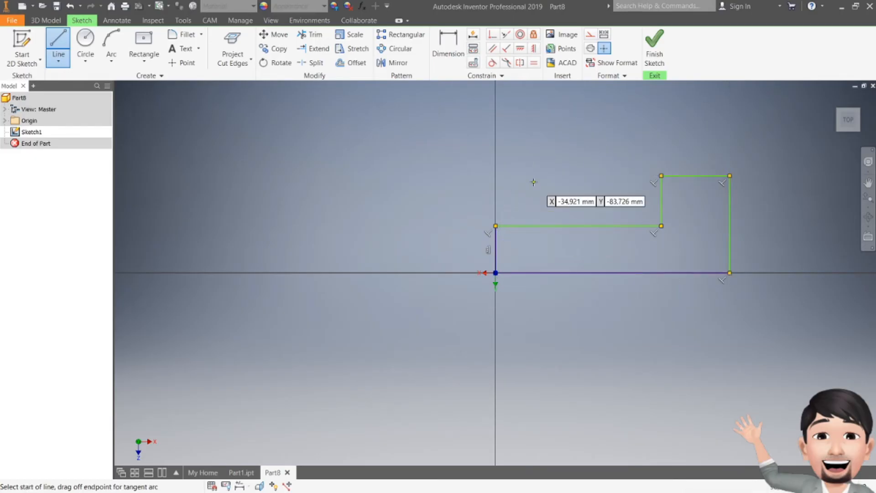
{"action": "key", "text": "Escape"}
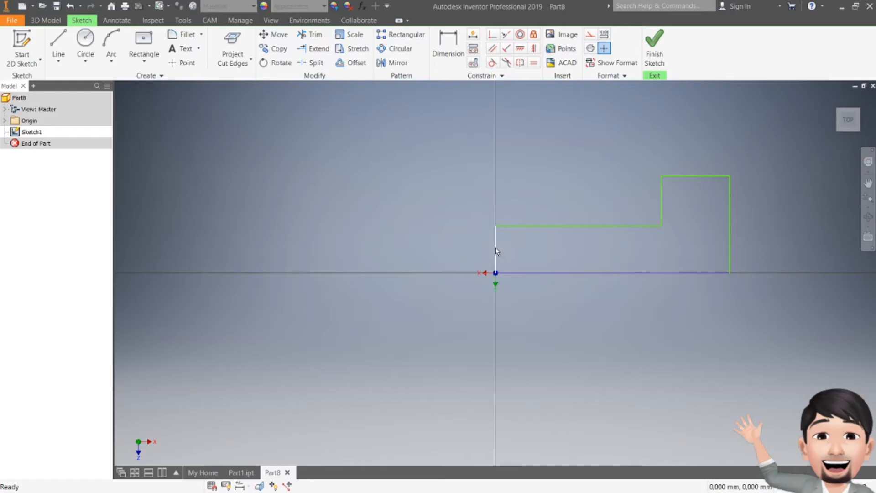
- Convert the profile's short vertical line at the origin into a centerline
{"action": "left_click", "coordinate": [496, 250]}
{"action": "left_click", "coordinate": [592, 51]}
{"action": "left_click", "coordinate": [524, 198]}
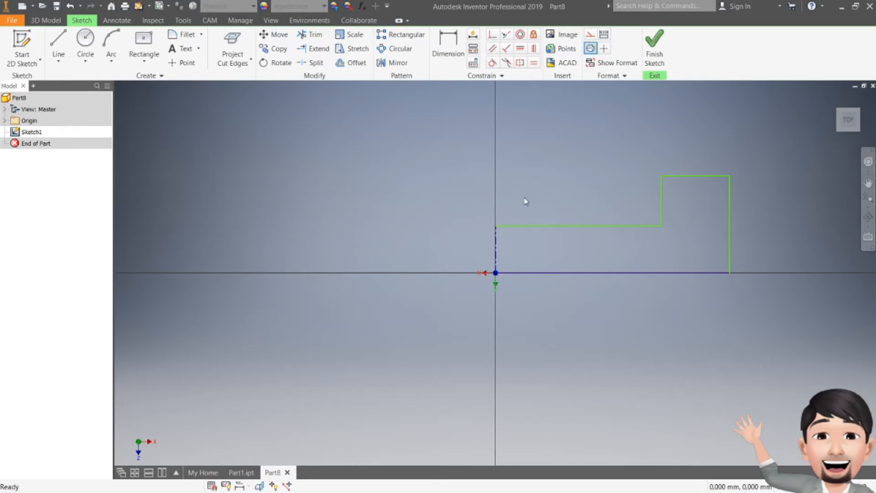
- Dimension the rim's inner vertical edge to the centerline as a 30 mm diameter
{"action": "left_click", "coordinate": [449, 54]}
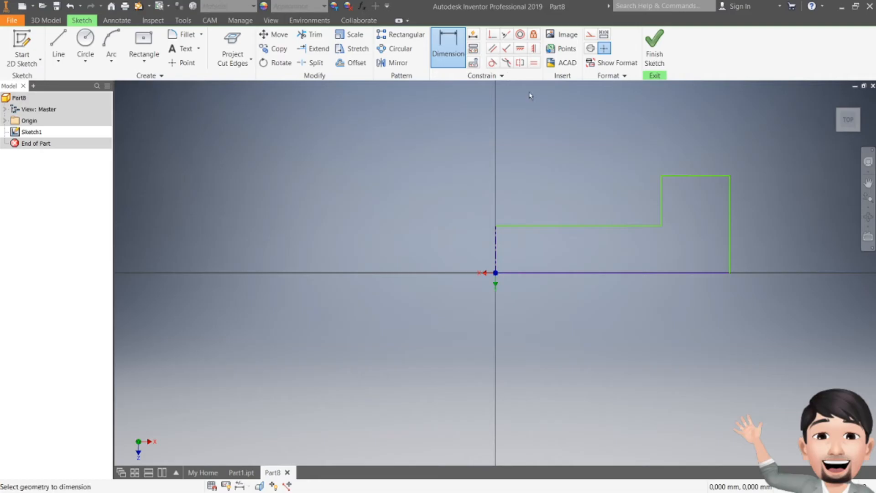
{"action": "left_click", "coordinate": [662, 203]}
{"action": "left_click", "coordinate": [496, 259]}
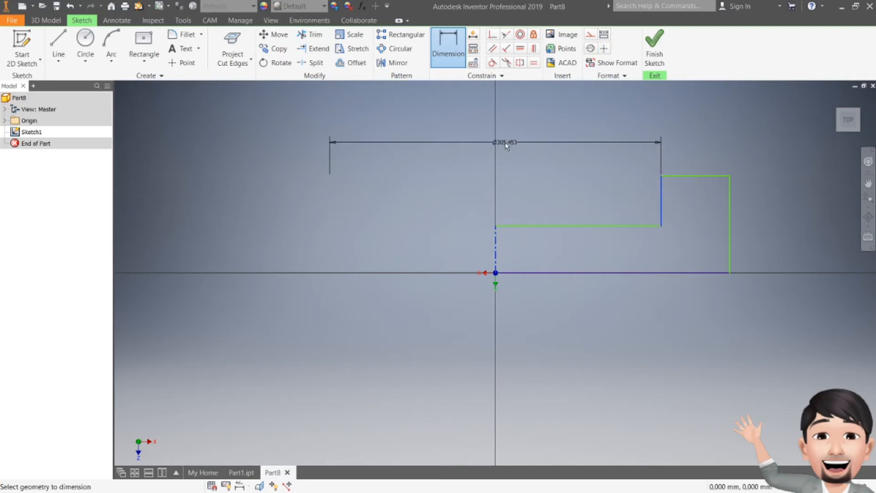
{"action": "left_click", "coordinate": [506, 145]}
{"action": "type", "text": "30"}
{"action": "key", "text": "Return"}
{"action": "scroll", "coordinate": [495, 278], "scroll_direction": "up", "scroll_amount": 8}
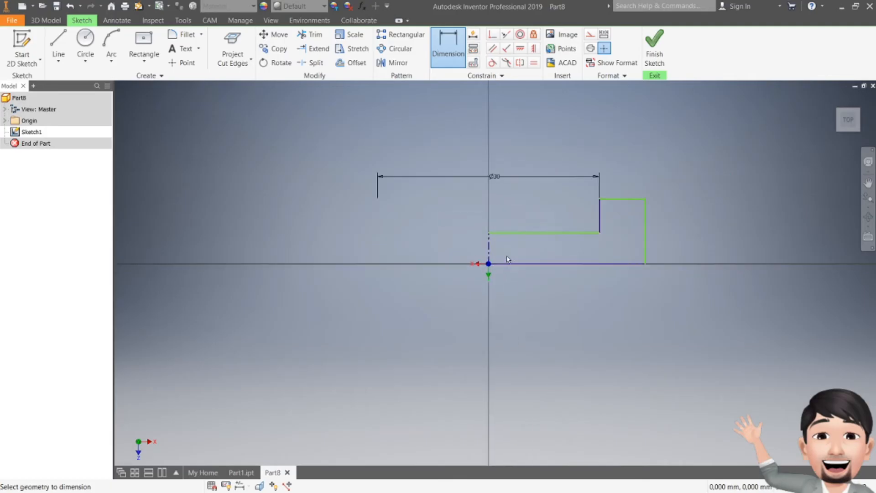
- Dimension the profile's outer vertical edge to the centerline as a 50 mm diameter
{"action": "left_click", "coordinate": [644, 242]}
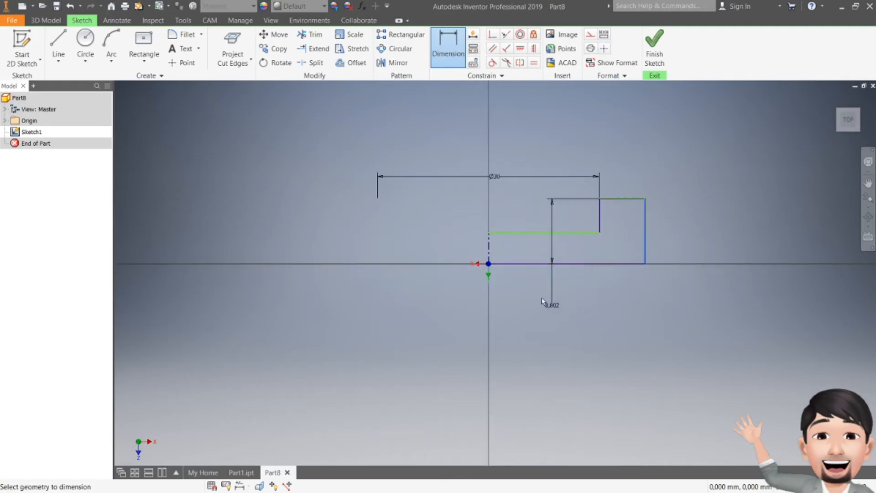
{"action": "left_click", "coordinate": [481, 262]}
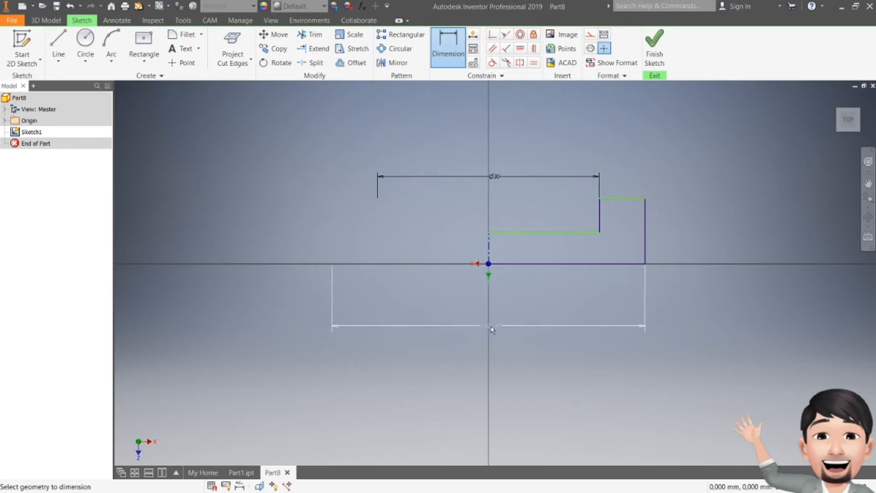
{"action": "left_click", "coordinate": [492, 330]}
{"action": "type", "text": "50"}
{"action": "key", "text": "Return"}
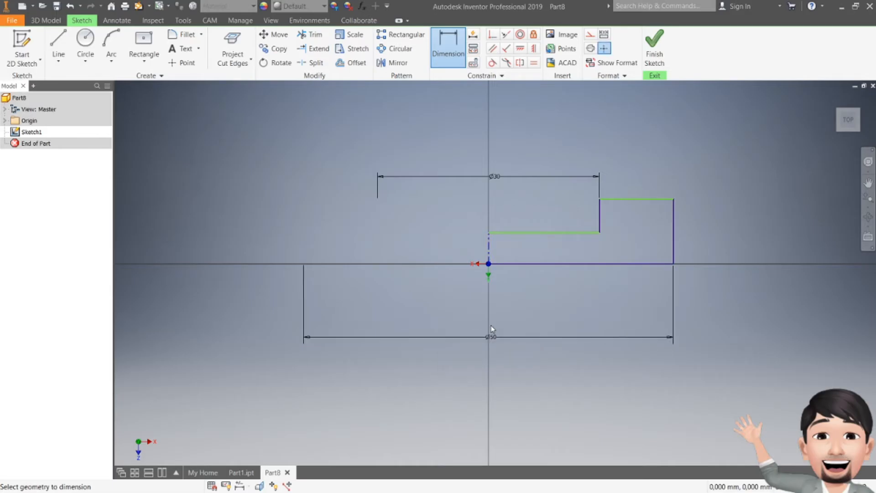
- Dimension the height of the raised rim above the inner section as 2 mm
{"action": "left_click", "coordinate": [612, 200]}
{"action": "left_click", "coordinate": [581, 233]}
{"action": "left_click", "coordinate": [696, 222]}
{"action": "type", "text": "2"}
{"action": "key", "text": "Return"}
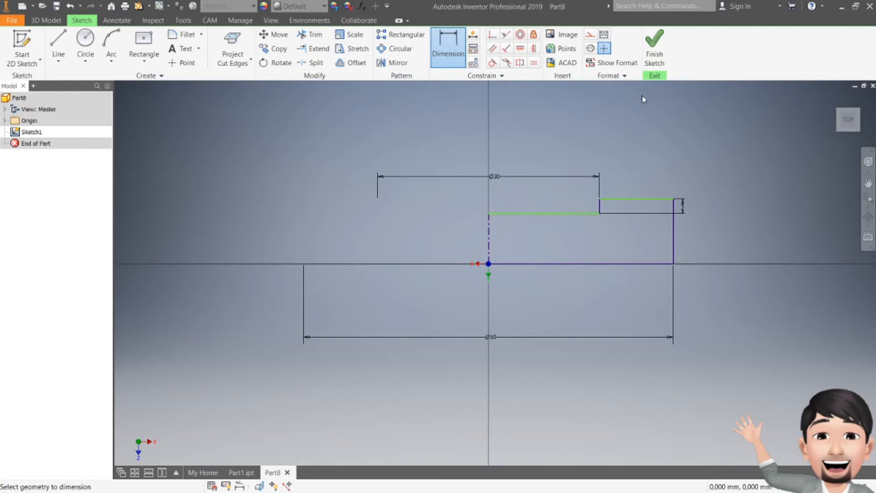
- Finish the sketch and revolve the profile fully around the centerline into a solid disc
{"action": "left_click", "coordinate": [653, 50]}
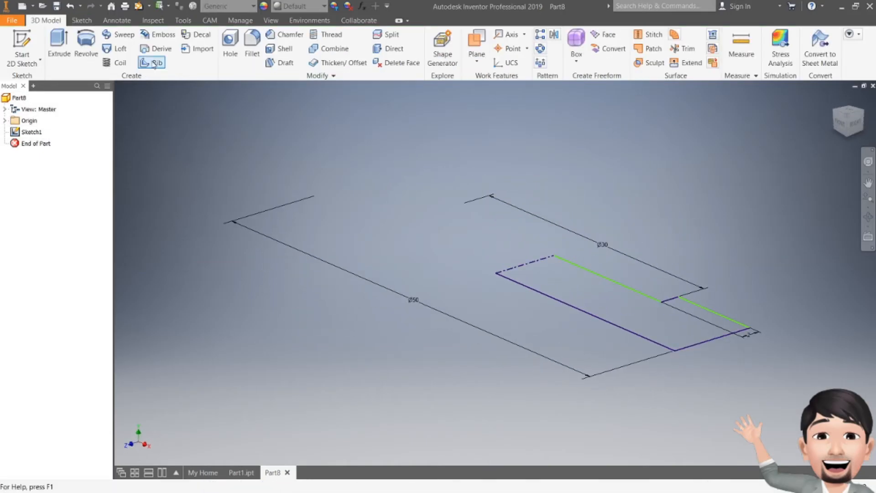
{"action": "left_click", "coordinate": [90, 47]}
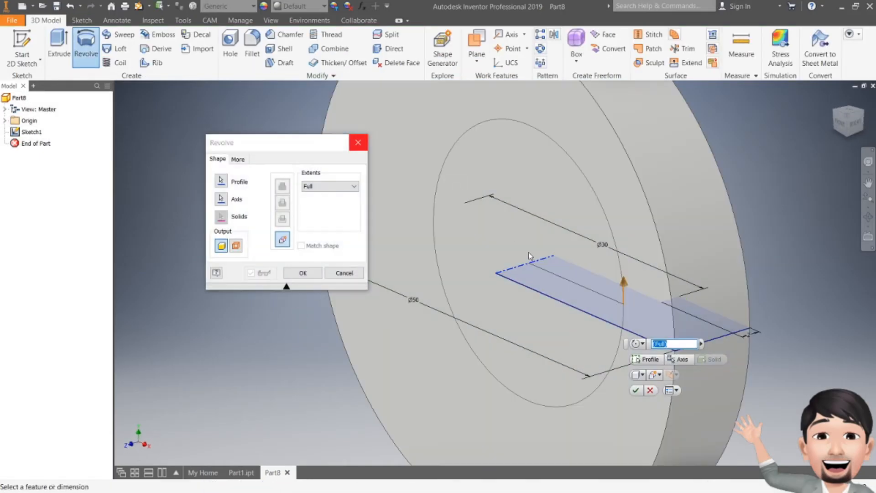
{"action": "left_click", "coordinate": [634, 390]}
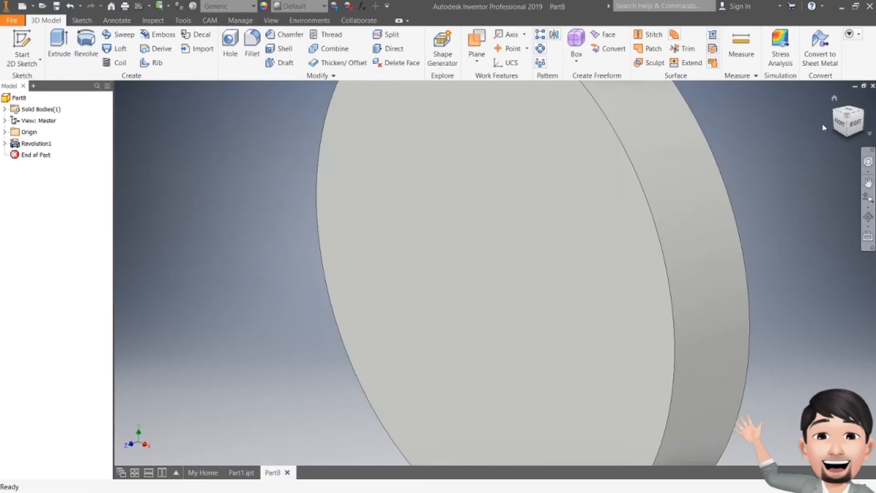
- Sketch a 15 mm diameter circle centred on the disc's recessed face and finish the sketch
{"action": "scroll", "coordinate": [617, 188], "scroll_direction": "down", "scroll_amount": 4}
{"action": "middle_click_drag", "start_coordinate": [618, 188], "coordinate": [591, 206], "text": "shift"}
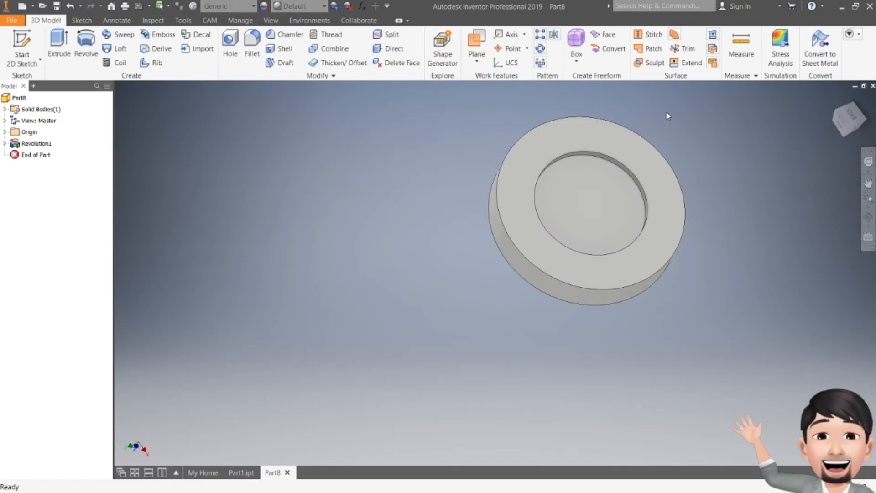
{"action": "middle_click_drag", "start_coordinate": [640, 139], "coordinate": [569, 158]}
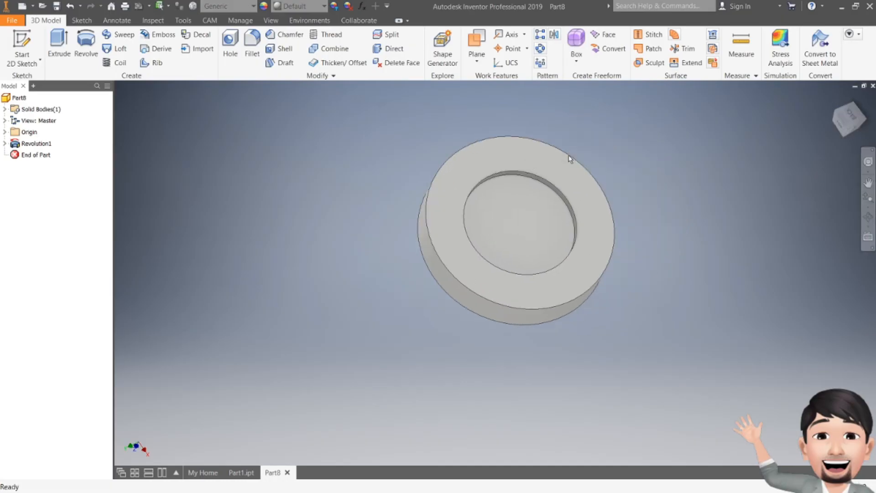
{"action": "left_click", "coordinate": [22, 40]}
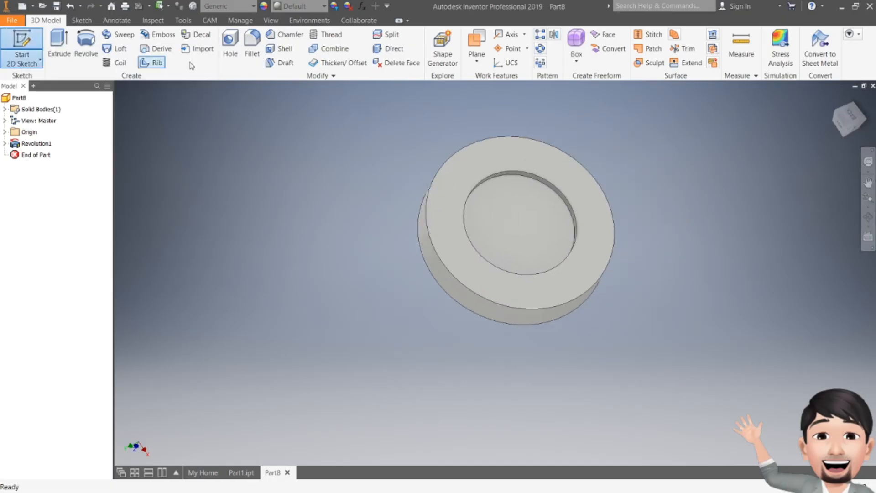
{"action": "left_click", "coordinate": [532, 232]}
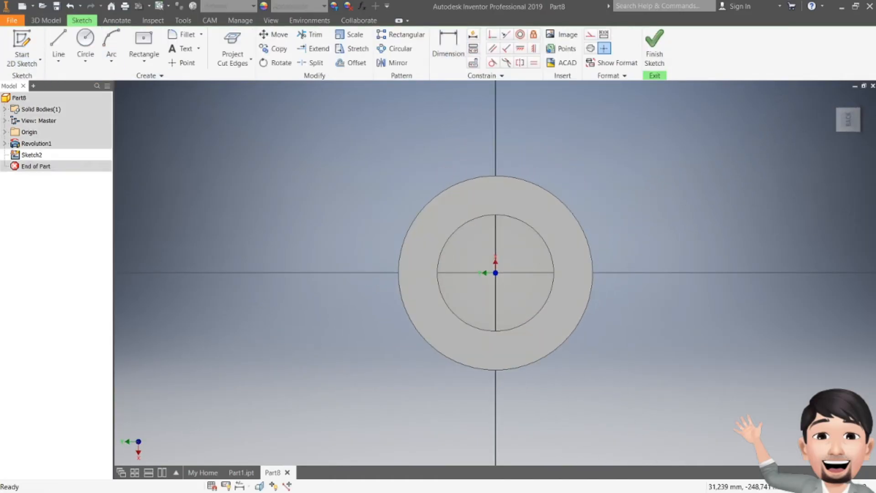
{"action": "left_click", "coordinate": [85, 41]}
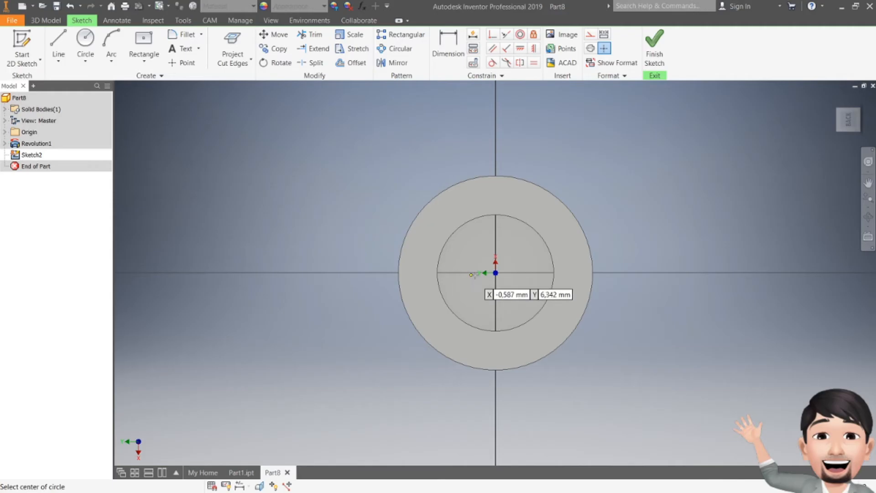
{"action": "left_click", "coordinate": [495, 272]}
{"action": "type", "text": "15"}
{"action": "key", "text": "Return"}
{"action": "left_click", "coordinate": [657, 50]}
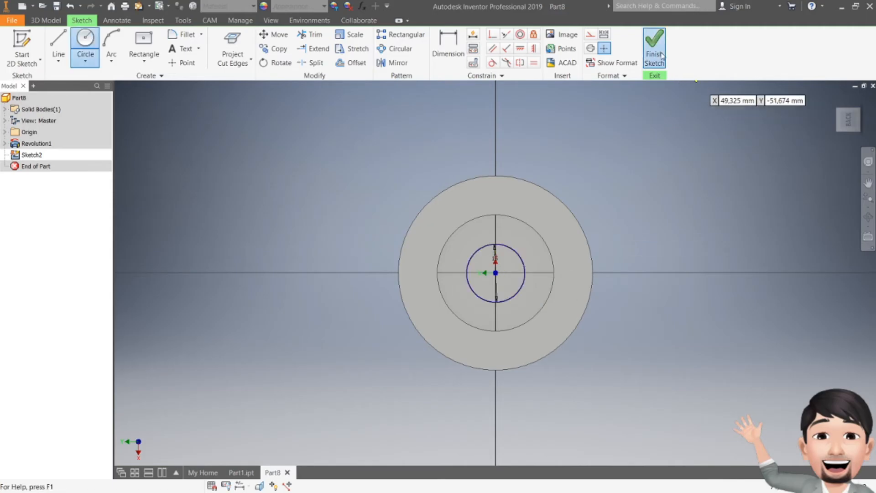
- Extrude the circle 10 mm as a cut to make the disc's central hole
{"action": "key", "text": "e"}
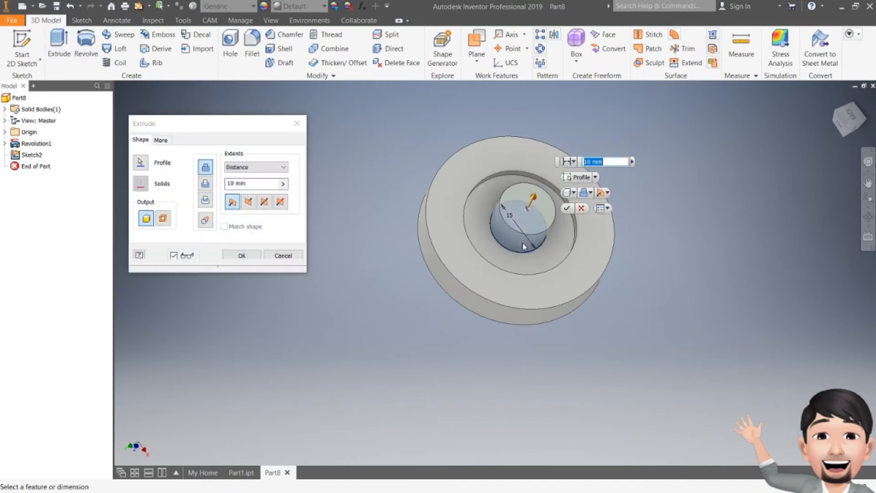
{"action": "left_click", "coordinate": [205, 183]}
{"action": "left_click", "coordinate": [242, 255]}
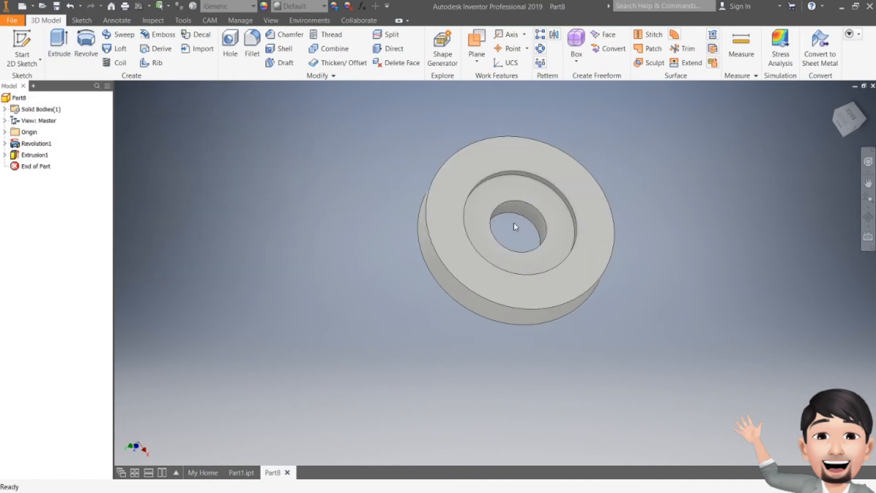
- Assign the Stainless Steel material to the disc
{"action": "left_click", "coordinate": [221, 6]}
{"action": "scroll", "coordinate": [216, 280], "scroll_direction": "down", "scroll_amount": 4}
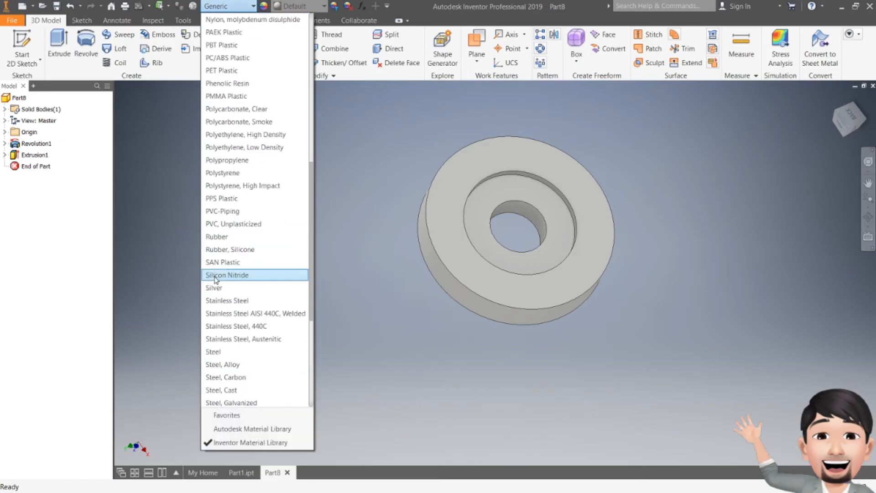
{"action": "left_click", "coordinate": [222, 300]}
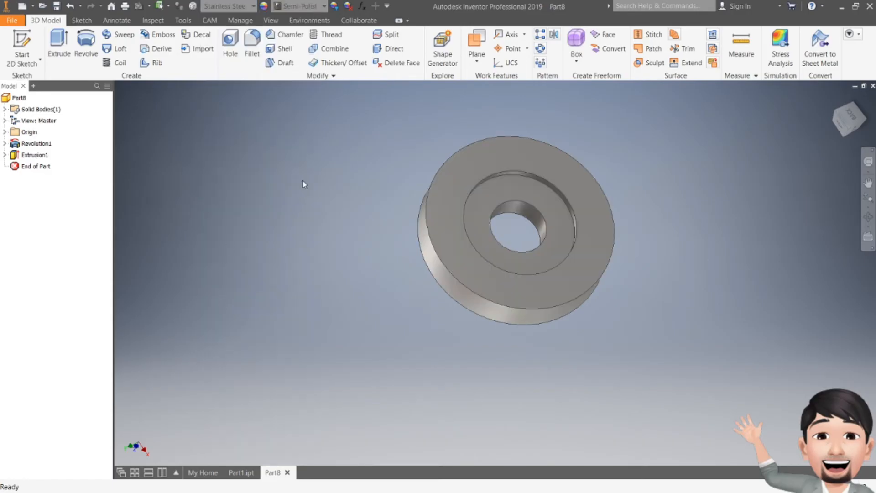
- Save the disc as Part2 in the spring motion folder
{"action": "left_click", "coordinate": [56, 6]}
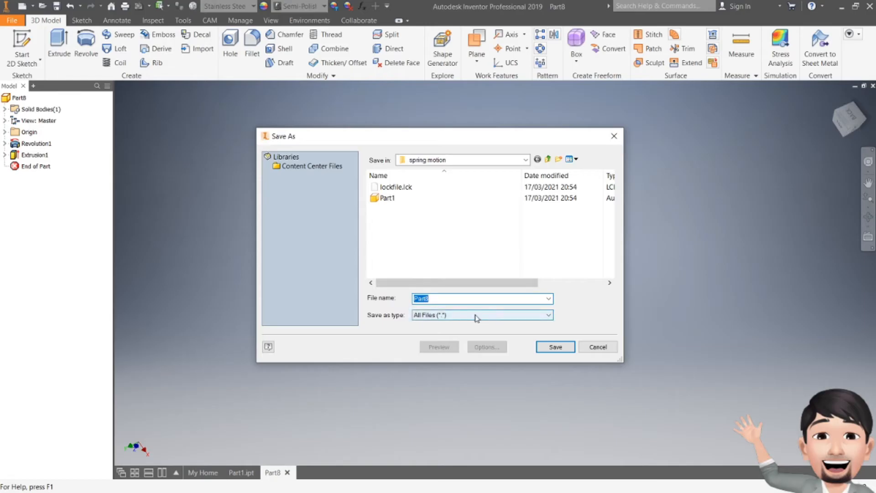
{"action": "key", "text": "BackSpace"}
{"action": "type", "text": "2"}
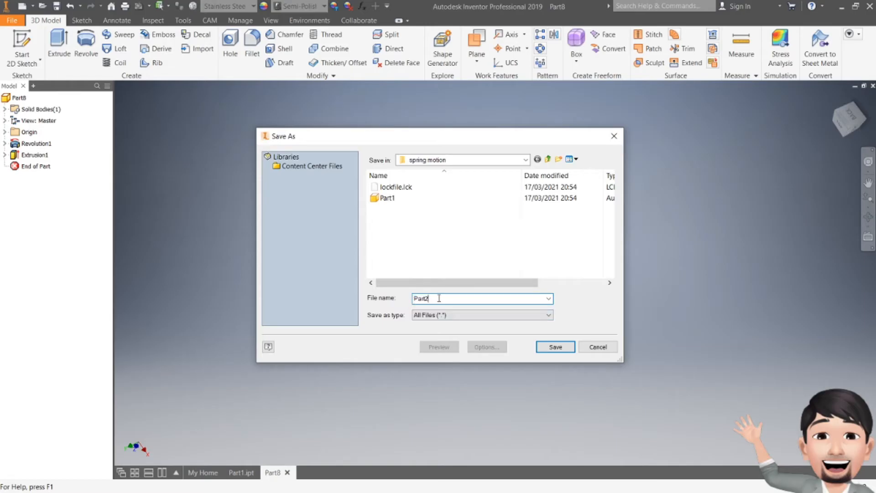
{"action": "left_click", "coordinate": [554, 346]}
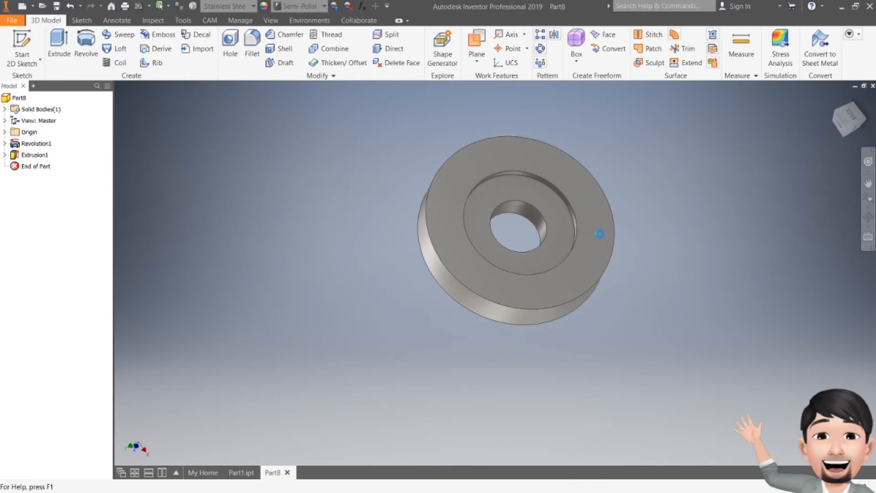
{"action": "left_click", "coordinate": [237, 473]}
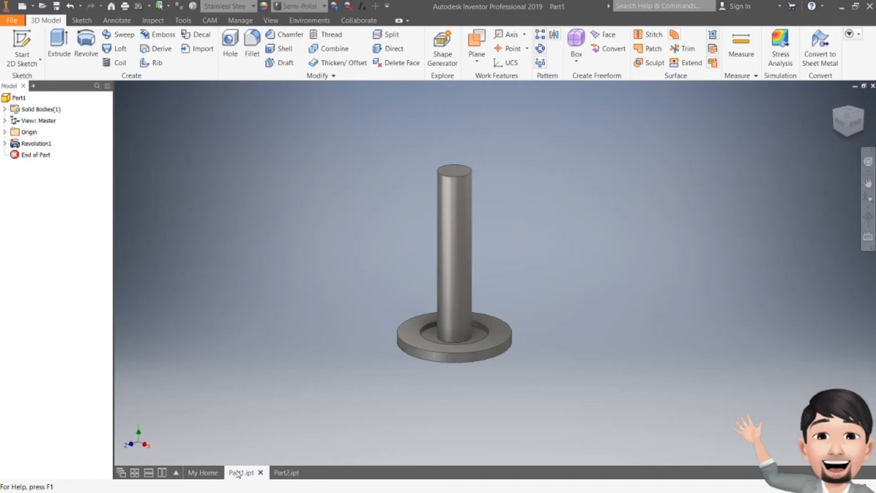
{"action": "left_click", "coordinate": [283, 473]}
{"action": "left_click", "coordinate": [240, 473]}
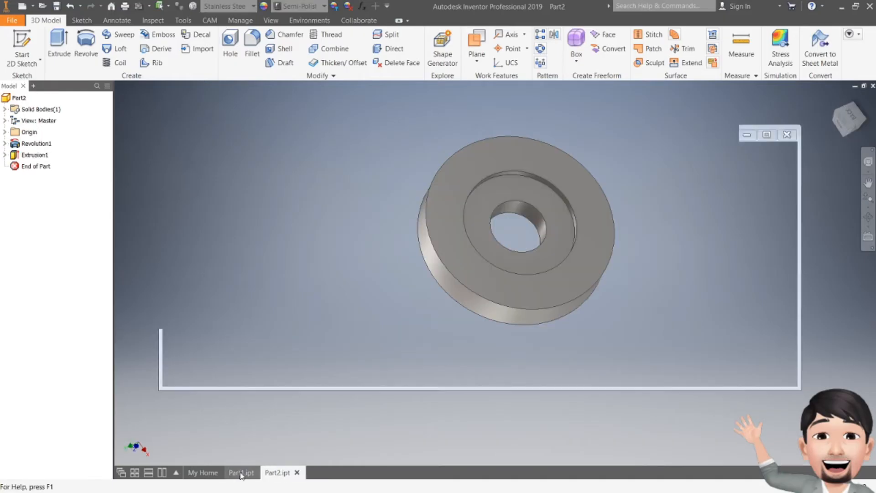
{"action": "left_click", "coordinate": [279, 473]}
- Create a new part from the metric Standard (mm).ipt template
{"action": "left_click", "coordinate": [205, 472]}
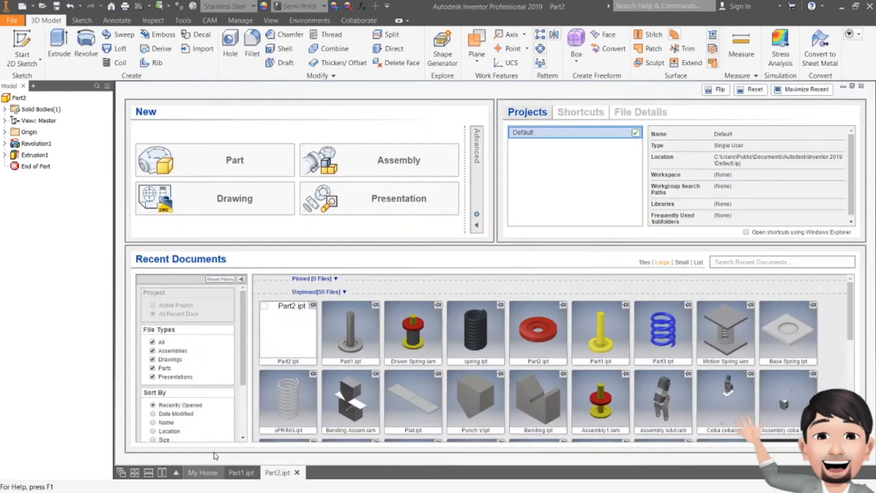
{"action": "left_click", "coordinate": [14, 41]}
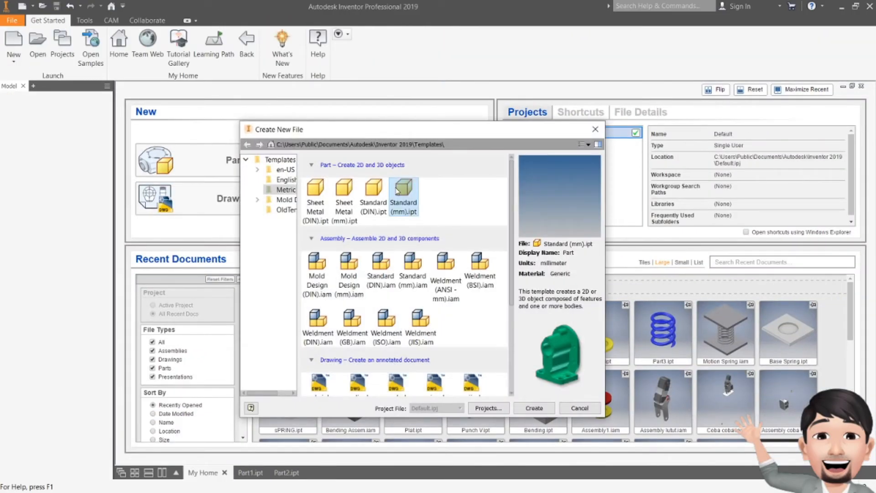
{"action": "left_click", "coordinate": [533, 407]}
{"action": "left_click", "coordinate": [404, 290]}
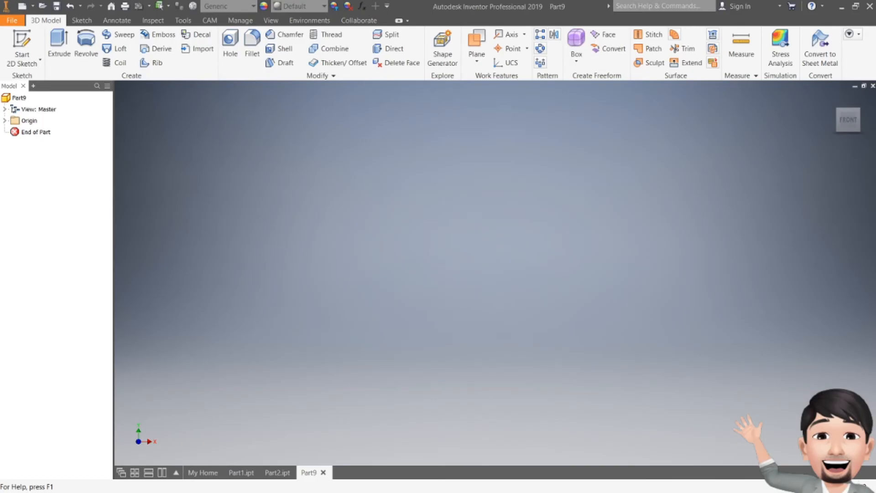
- Sketch a 30 mm diameter circle centred on the origin of the horizontal XZ plane and finish the sketch
{"action": "left_click", "coordinate": [22, 46]}
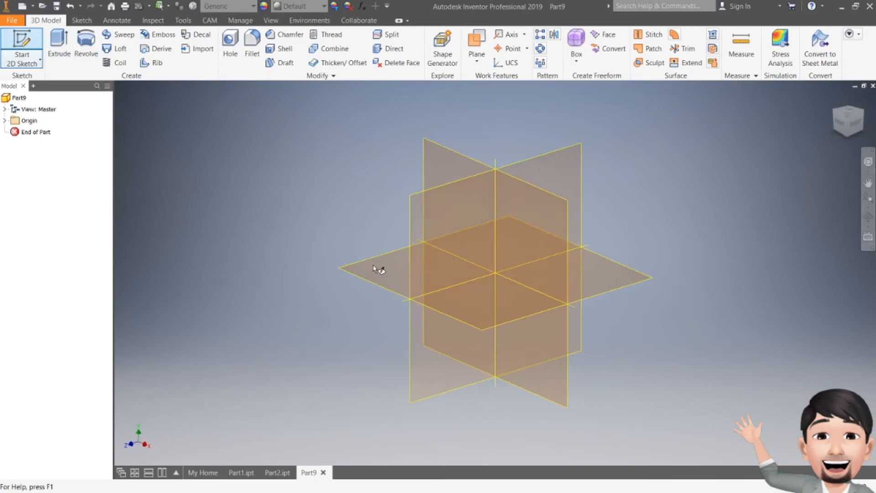
{"action": "left_click", "coordinate": [373, 267]}
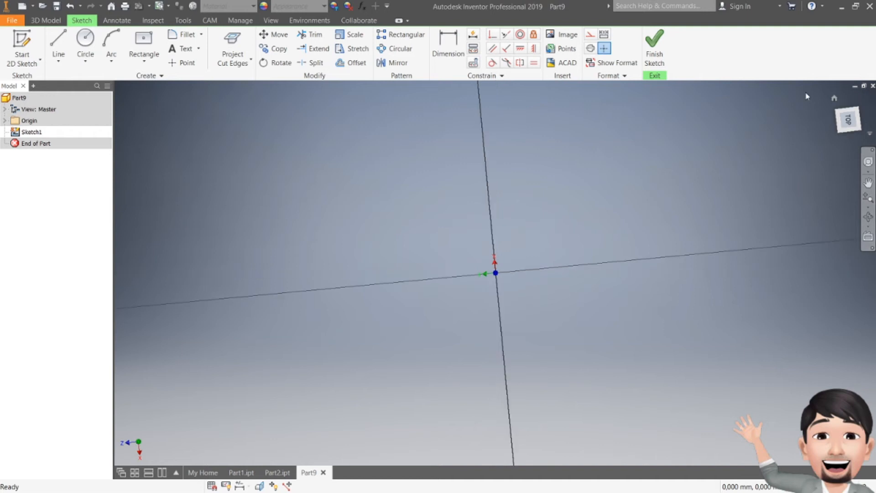
{"action": "left_click", "coordinate": [86, 40]}
{"action": "left_click", "coordinate": [496, 273]}
{"action": "type", "text": "30"}
{"action": "key", "text": "Return"}
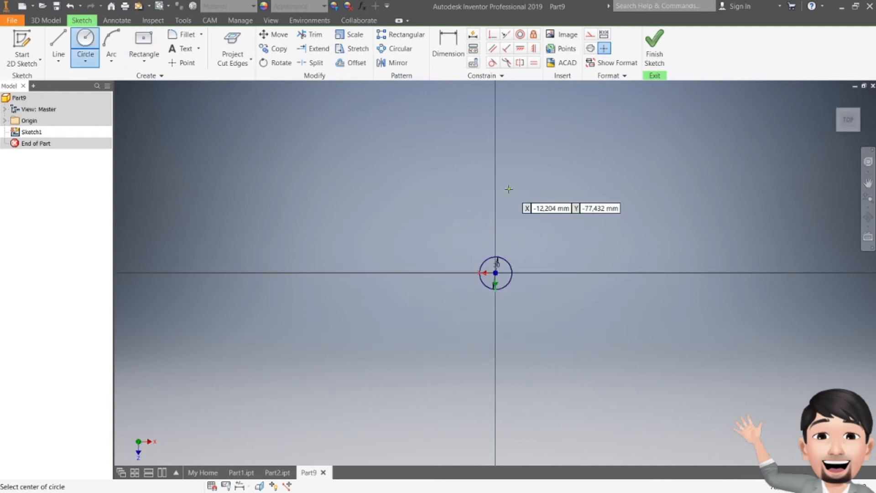
{"action": "left_click", "coordinate": [648, 62]}
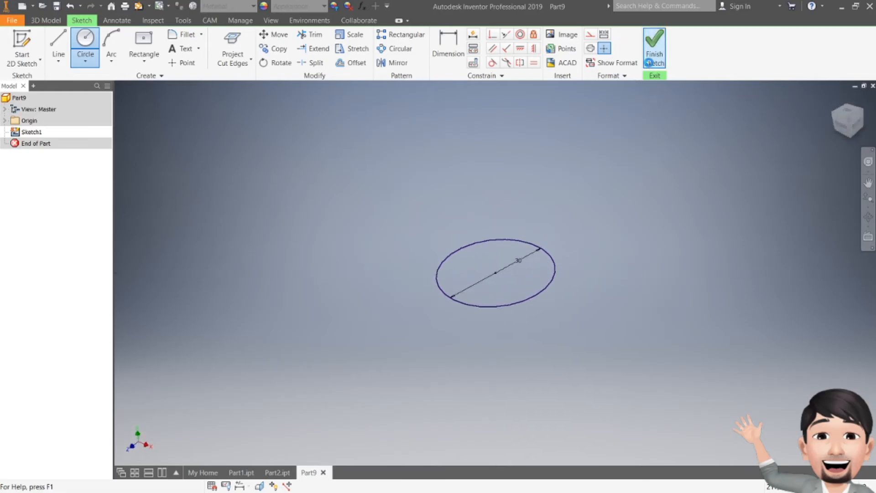
- Extrude the circle into a cylinder, defining its distance as a named parameter with height=80
{"action": "left_click", "coordinate": [59, 46]}
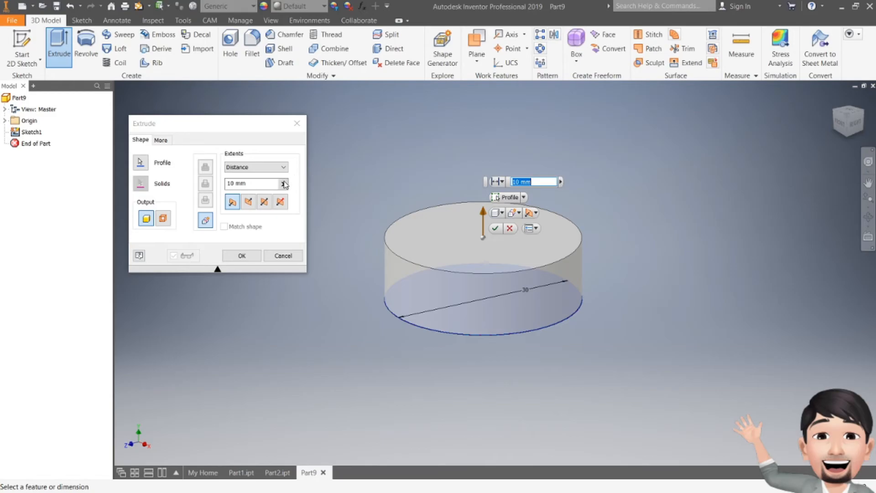
{"action": "left_click", "coordinate": [270, 183]}
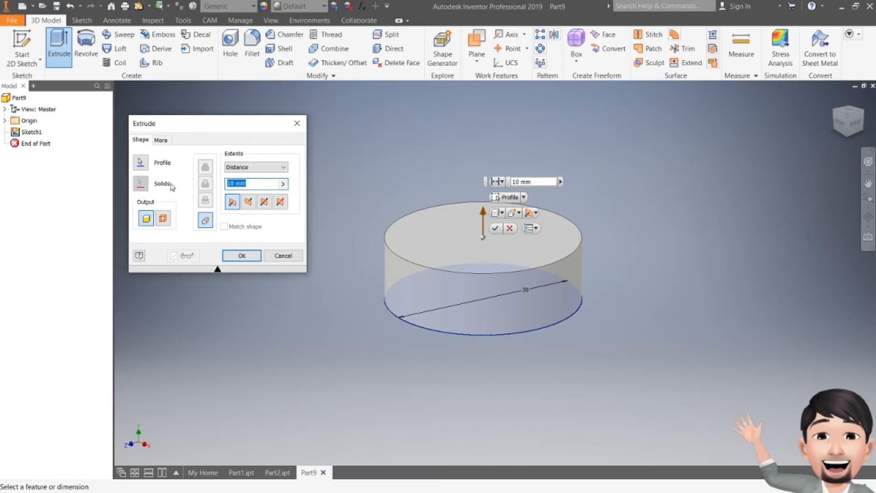
{"action": "type", "text": "height"}
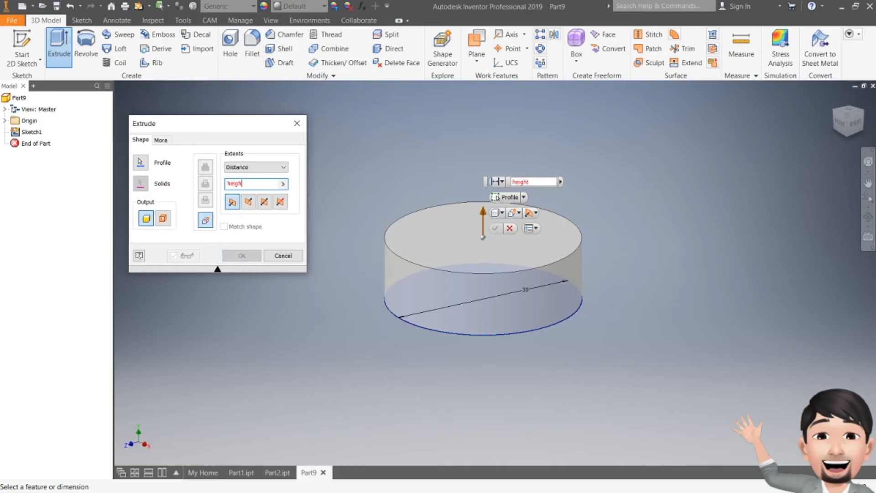
{"action": "type", "text": "=80"}
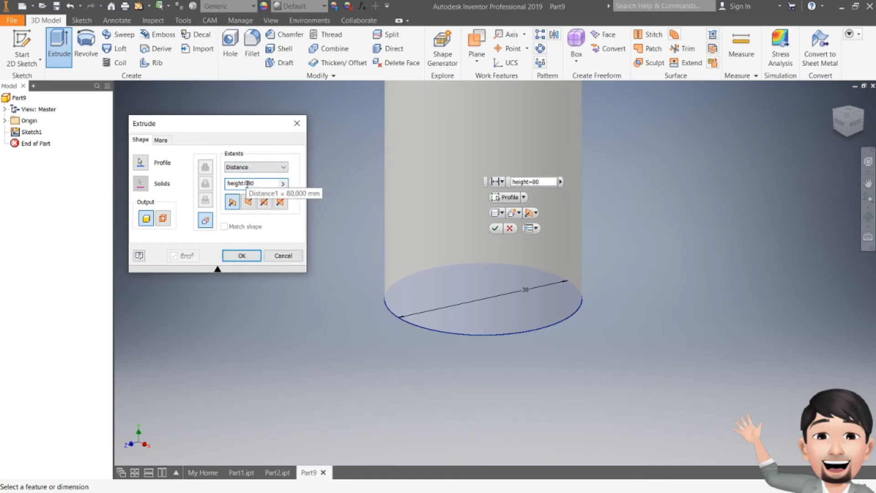
{"action": "left_click", "coordinate": [245, 256]}
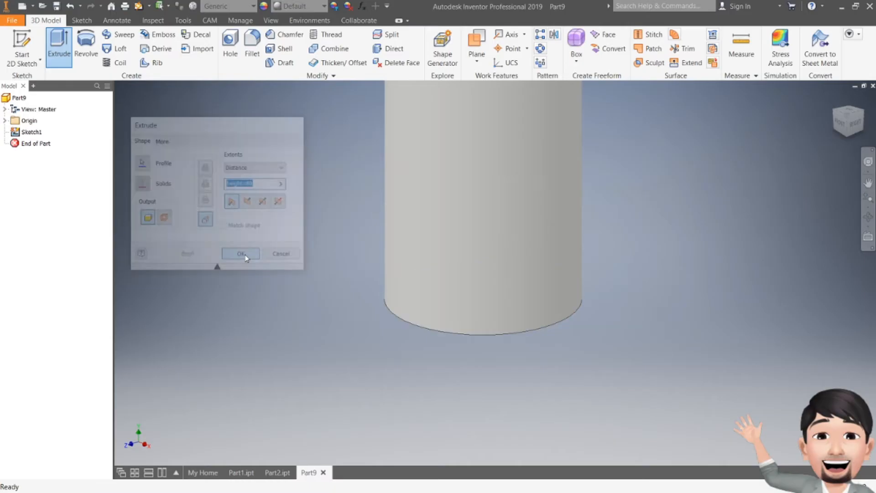
{"action": "scroll", "coordinate": [400, 253], "scroll_direction": "up", "scroll_amount": 3}
{"action": "middle_click_drag", "start_coordinate": [400, 254], "coordinate": [366, 402]}
{"action": "middle_click_drag", "start_coordinate": [296, 297], "coordinate": [309, 260]}
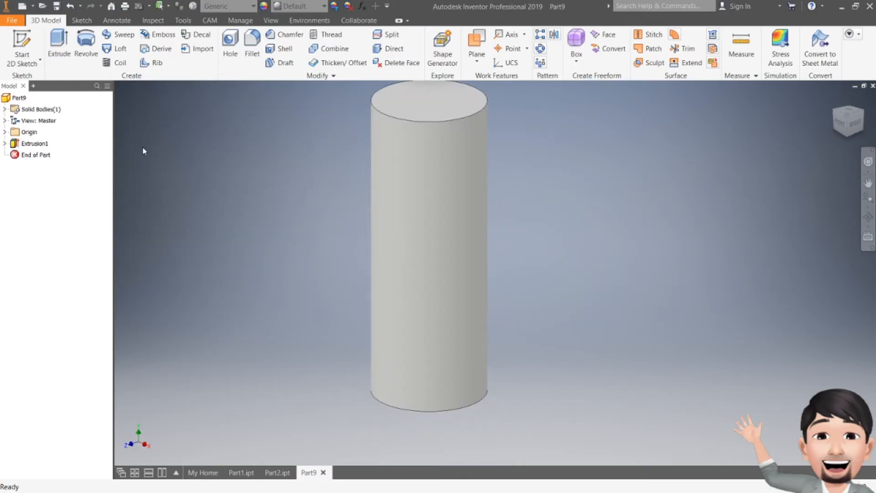
{"action": "middle_click_drag", "start_coordinate": [361, 176], "coordinate": [367, 181]}
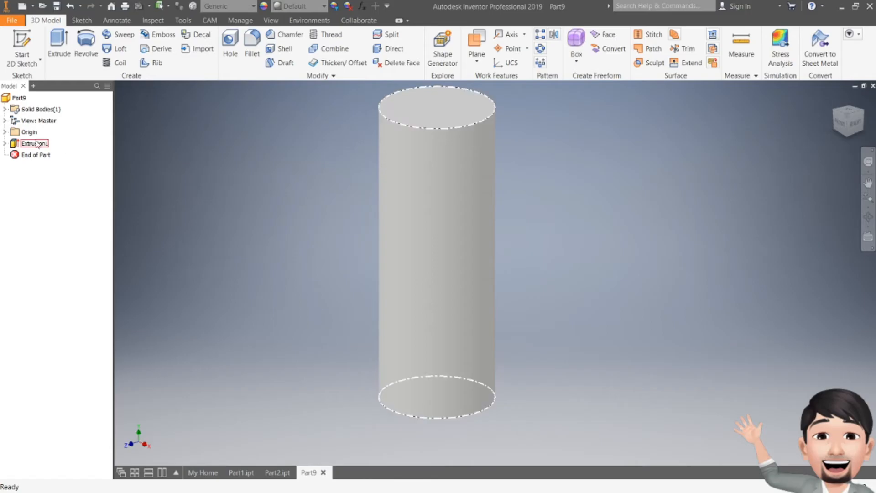
- Start a sketch on the YZ plane through the cylinder and slice the graphics at the sketch plane
{"action": "key", "text": "s"}
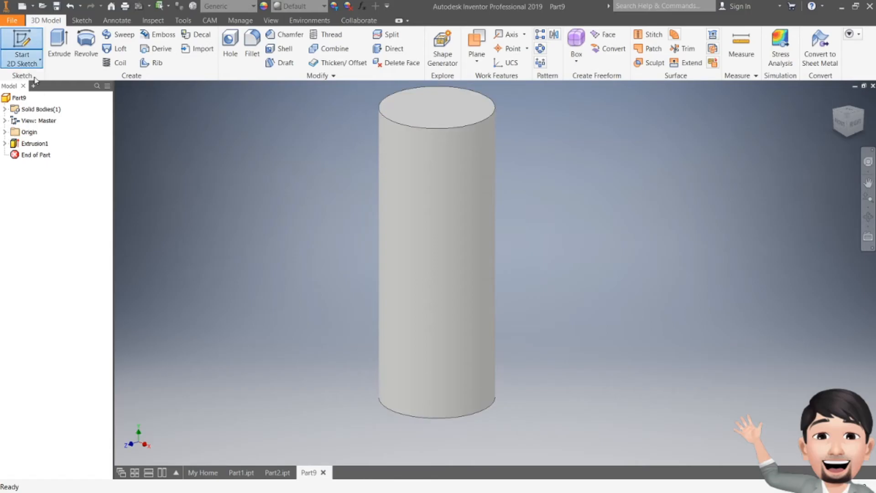
{"action": "left_click", "coordinate": [5, 132]}
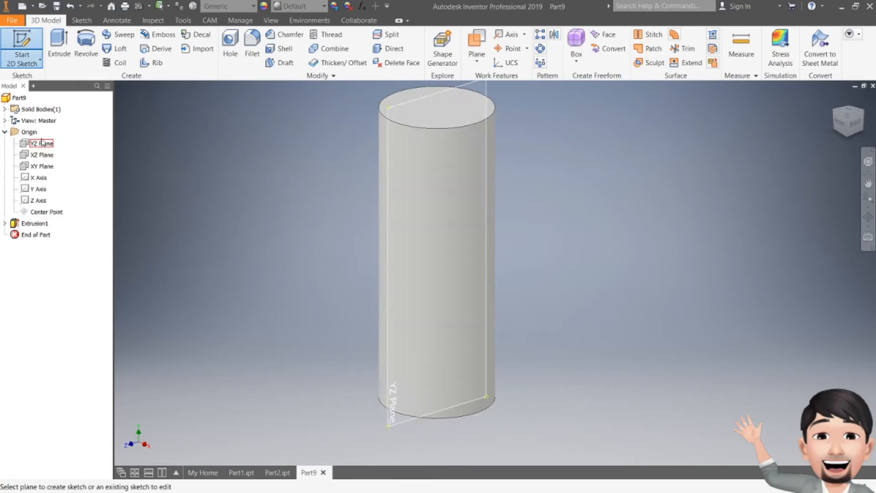
{"action": "left_click", "coordinate": [41, 143]}
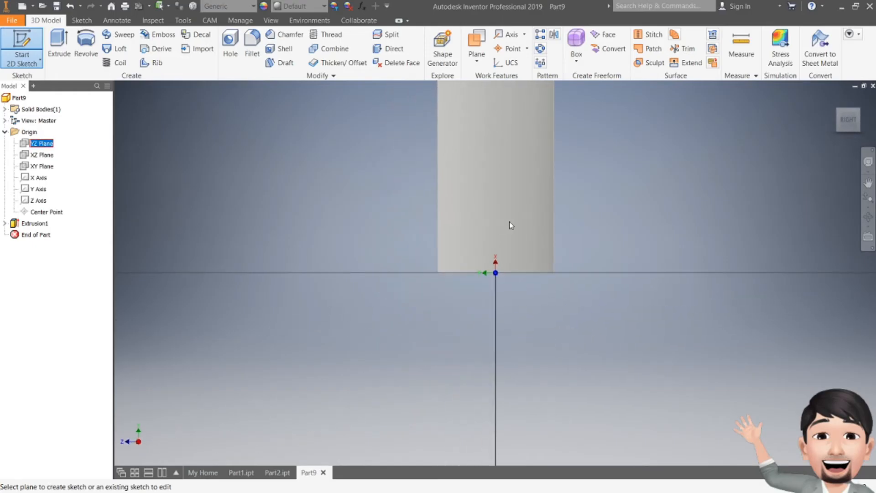
{"action": "left_click", "coordinate": [234, 60]}
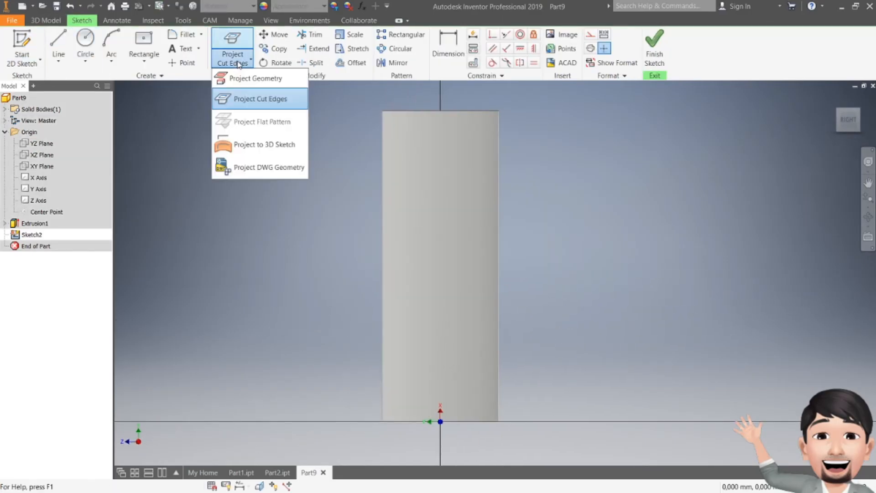
{"action": "left_click", "coordinate": [274, 22]}
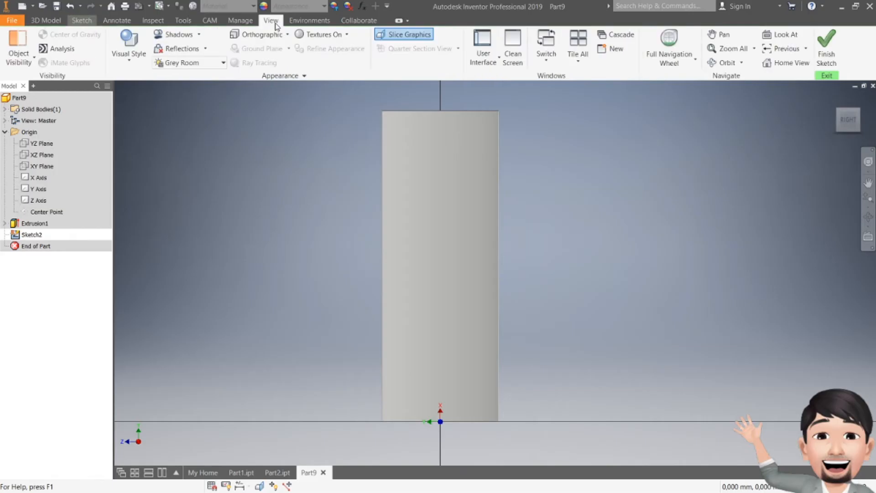
{"action": "left_click", "coordinate": [408, 37]}
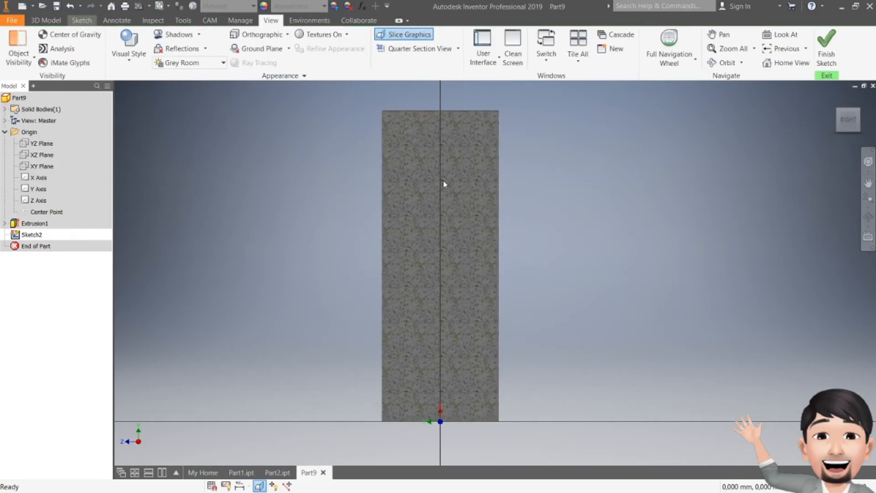
- Project the cut edges of the sliced cylinder into the sketch
{"action": "left_click", "coordinate": [81, 20]}
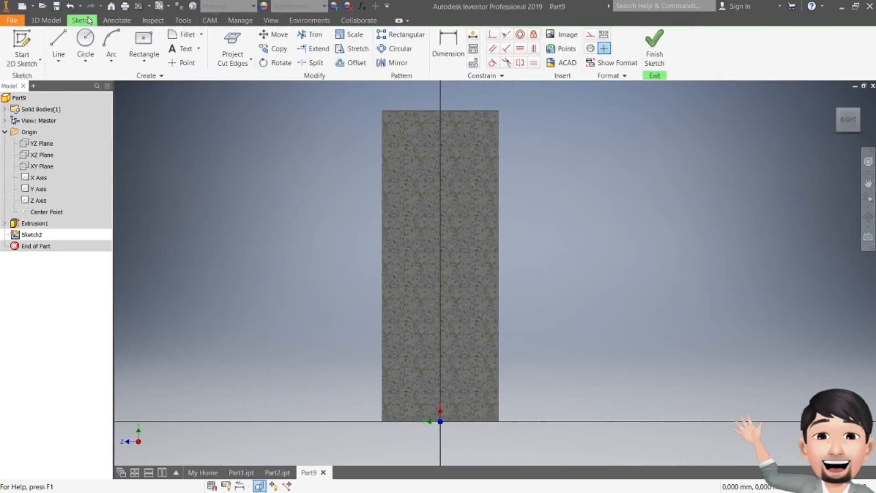
{"action": "left_click", "coordinate": [232, 62]}
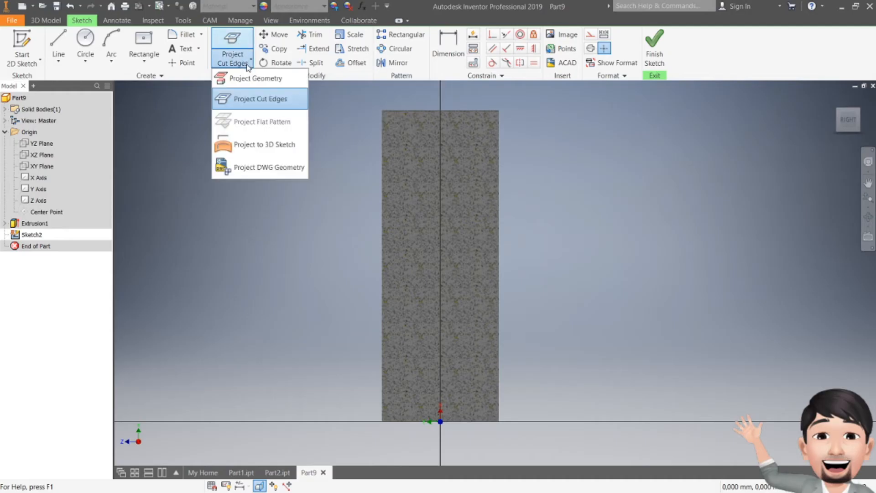
{"action": "left_click", "coordinate": [251, 104]}
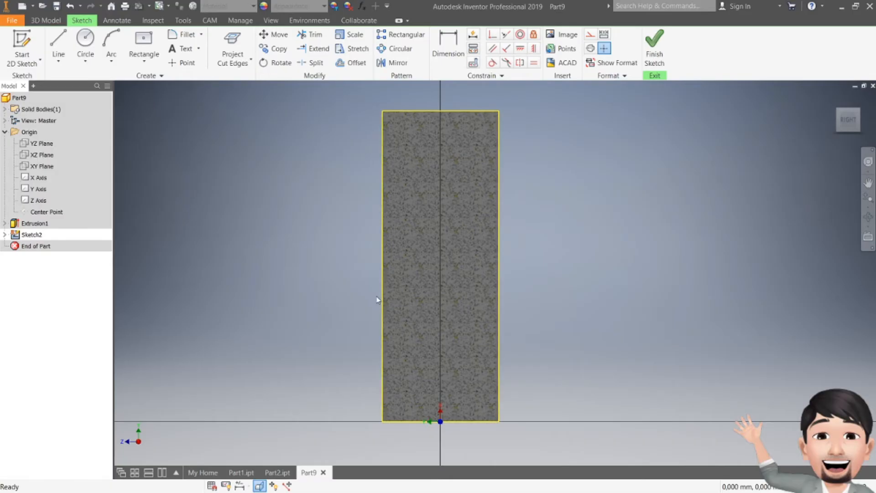
- Draw a vertical line from the origin to the midpoint of the projected top edge and make it a centerline
{"action": "left_click", "coordinate": [59, 46]}
{"action": "left_click", "coordinate": [440, 421]}
{"action": "left_click", "coordinate": [440, 111]}
{"action": "key", "text": "Escape"}
{"action": "left_click", "coordinate": [591, 48]}
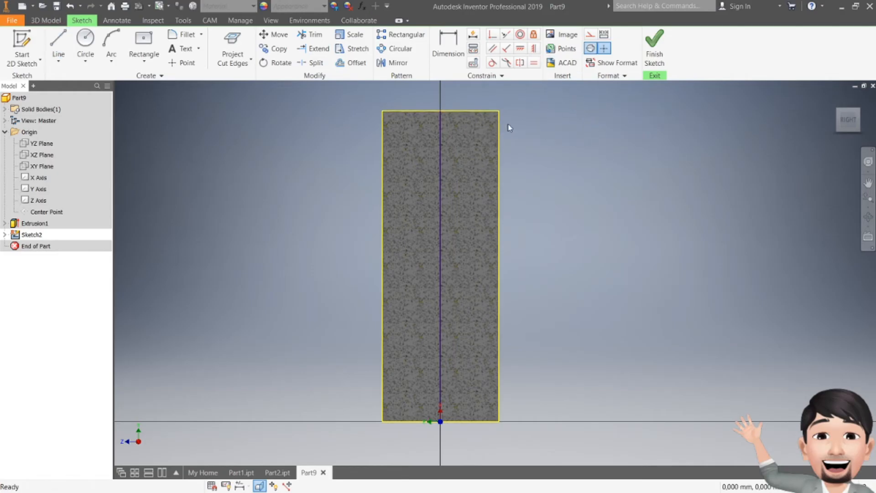
{"action": "left_click", "coordinate": [441, 154]}
{"action": "left_click", "coordinate": [590, 49]}
- Sketch a 4 mm diameter circle centred on the projected bottom edge, between the centerline and the right edge
{"action": "left_click", "coordinate": [85, 41]}
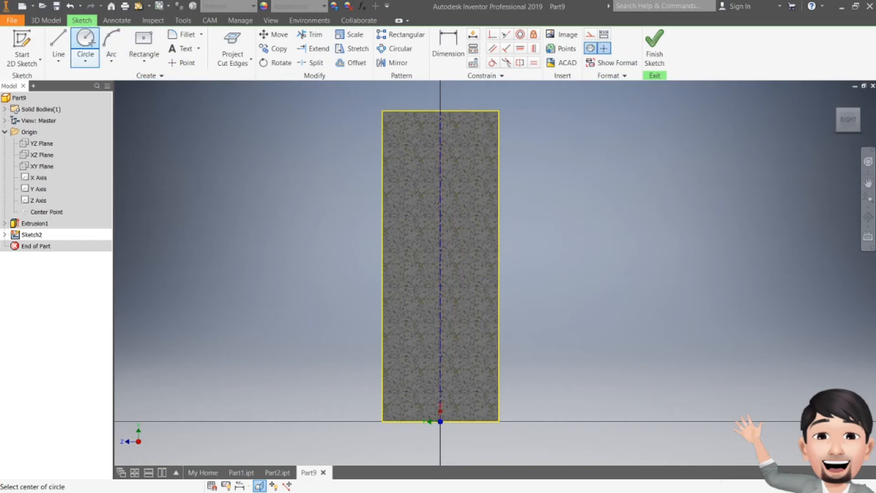
{"action": "left_click", "coordinate": [467, 420]}
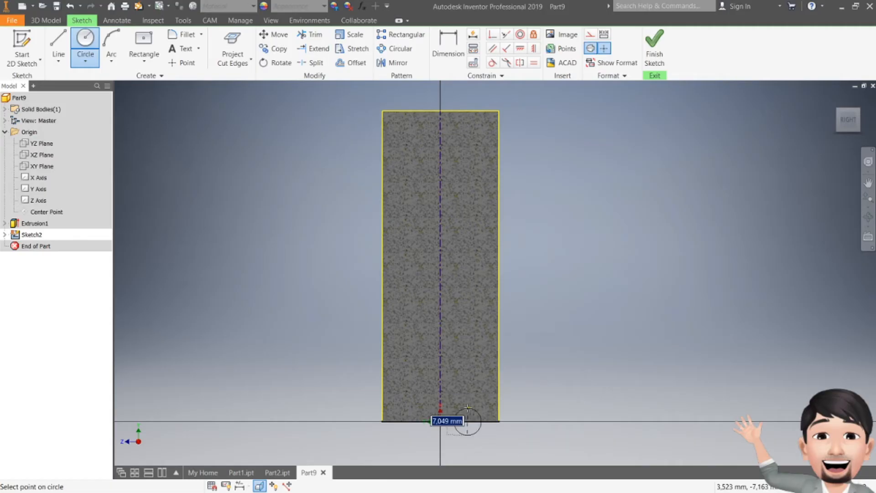
{"action": "type", "text": "4"}
{"action": "key", "text": "Return"}
{"action": "key", "text": "Escape"}
{"action": "scroll", "coordinate": [467, 404], "scroll_direction": "down", "scroll_amount": 3}
{"action": "middle_click_drag", "start_coordinate": [465, 406], "coordinate": [443, 400]}
{"action": "scroll", "coordinate": [442, 357], "scroll_direction": "up", "scroll_amount": 3}
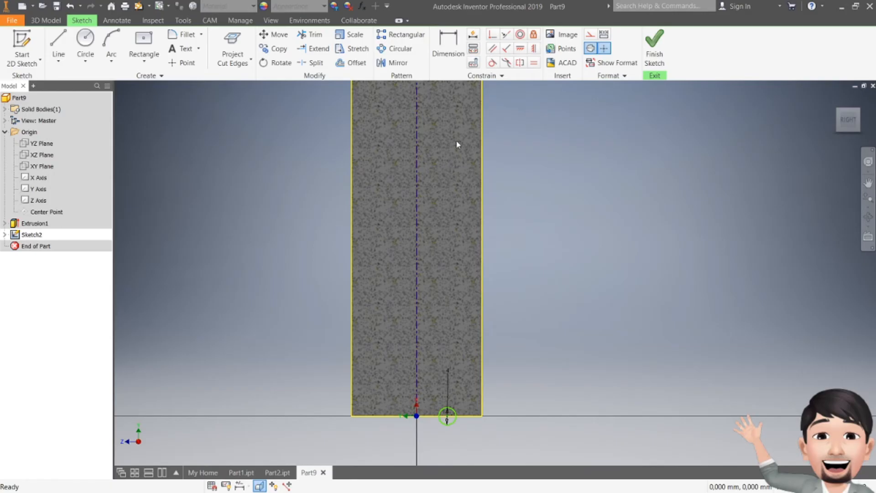
- Make the small circle tangent to the cylinder's projected right edge and finish the sketch
{"action": "left_click", "coordinate": [491, 64]}
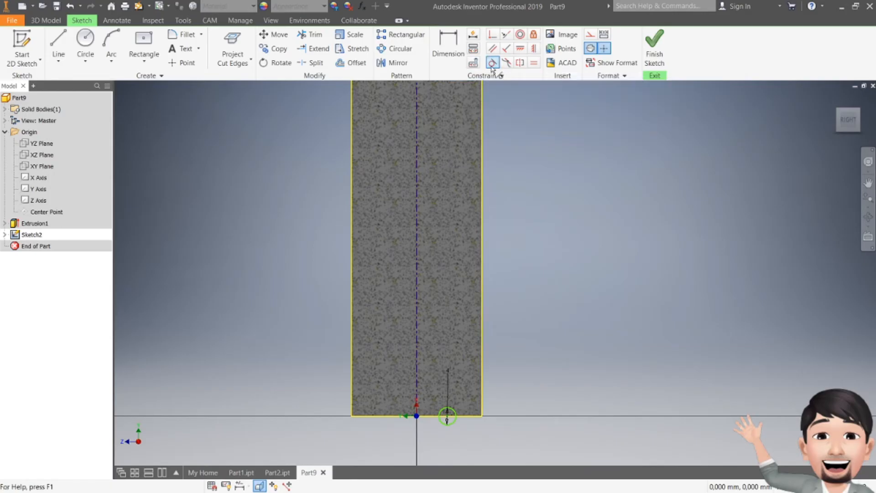
{"action": "left_click", "coordinate": [455, 414]}
{"action": "left_click", "coordinate": [481, 402]}
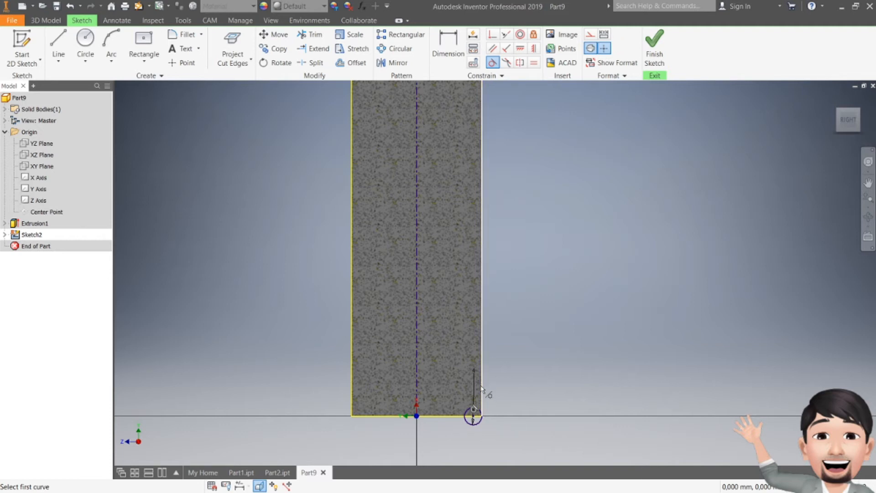
{"action": "left_click", "coordinate": [653, 50]}
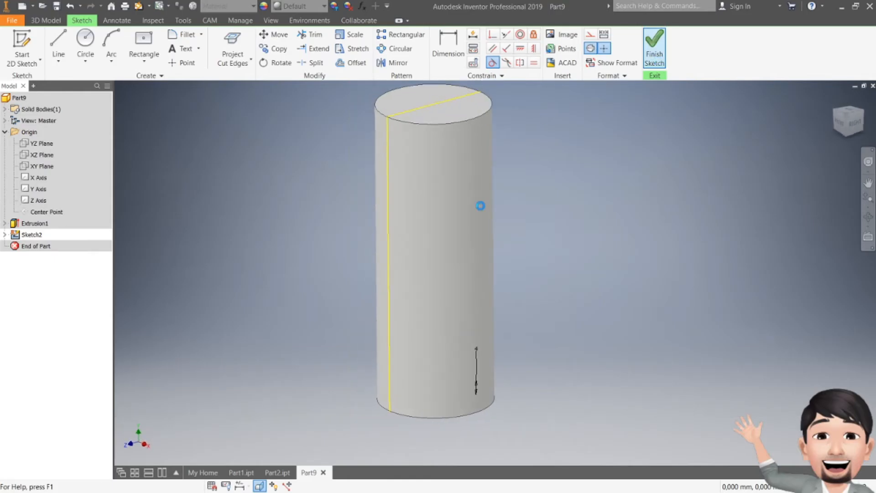
- Set up a coil of the small circle around the vertical centerline, with its size defined by Pitch and Height
{"action": "left_click", "coordinate": [118, 63]}
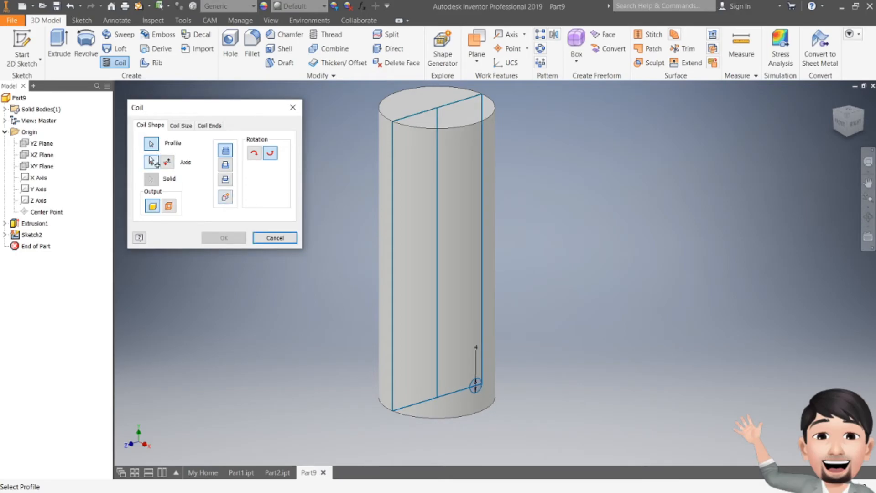
{"action": "left_click", "coordinate": [439, 236]}
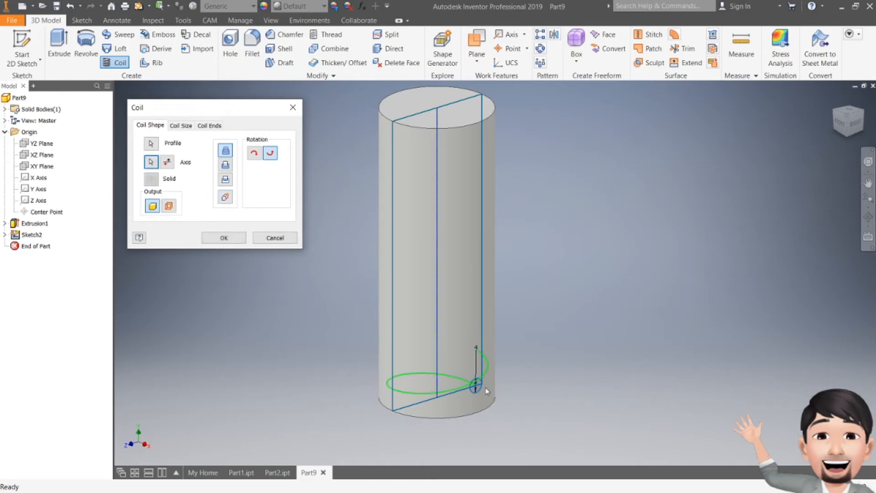
{"action": "left_click", "coordinate": [186, 130]}
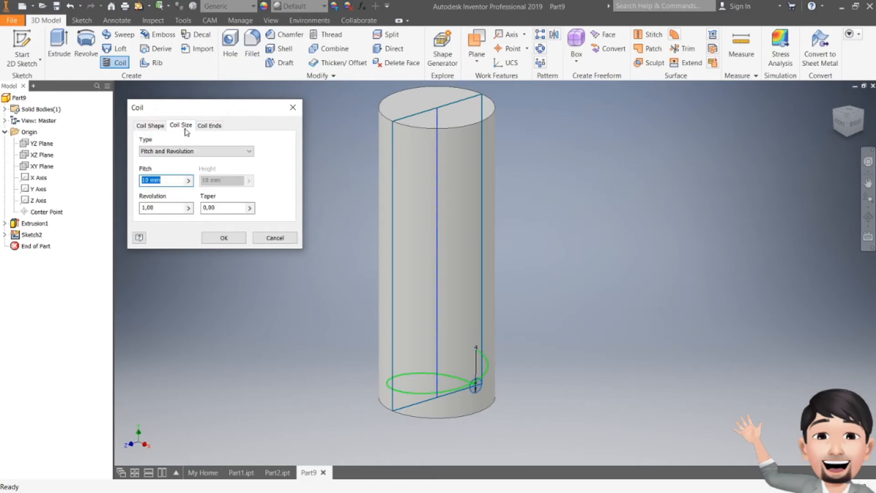
{"action": "left_click", "coordinate": [181, 152]}
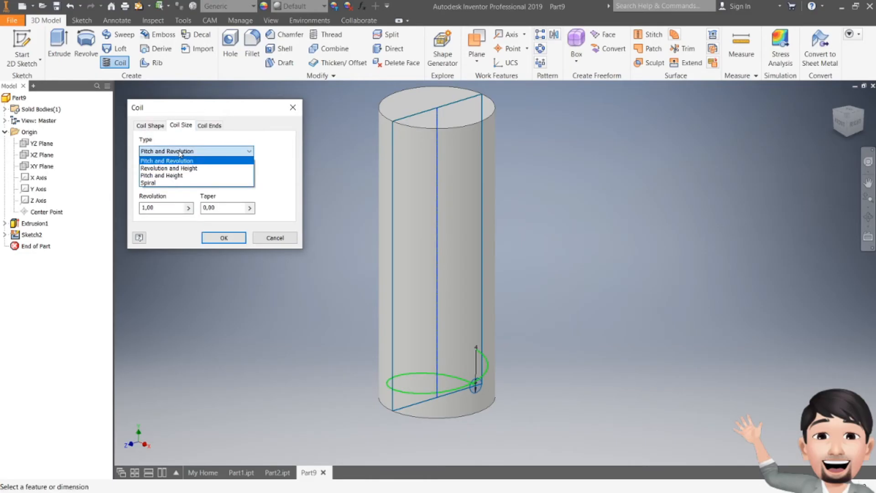
{"action": "left_click", "coordinate": [161, 178]}
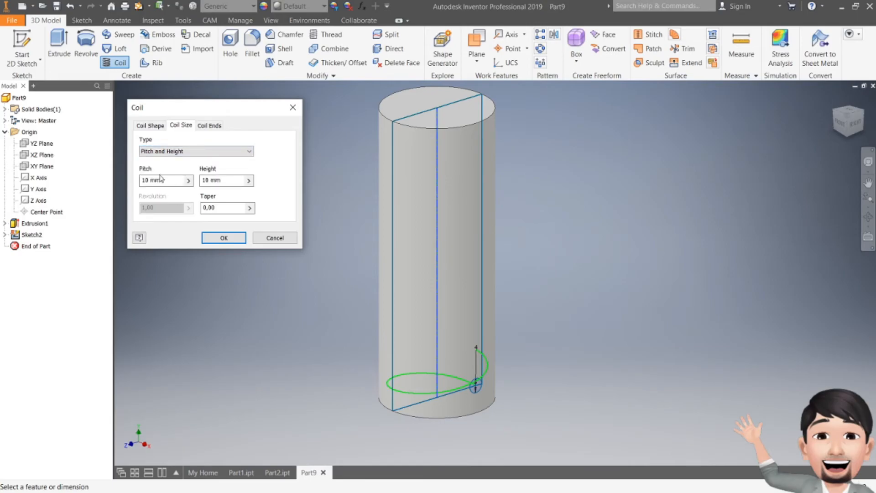
- Link the coil's height to the height parameter
{"action": "double_click", "coordinate": [241, 179]}
{"action": "key", "text": "BackSpace"}
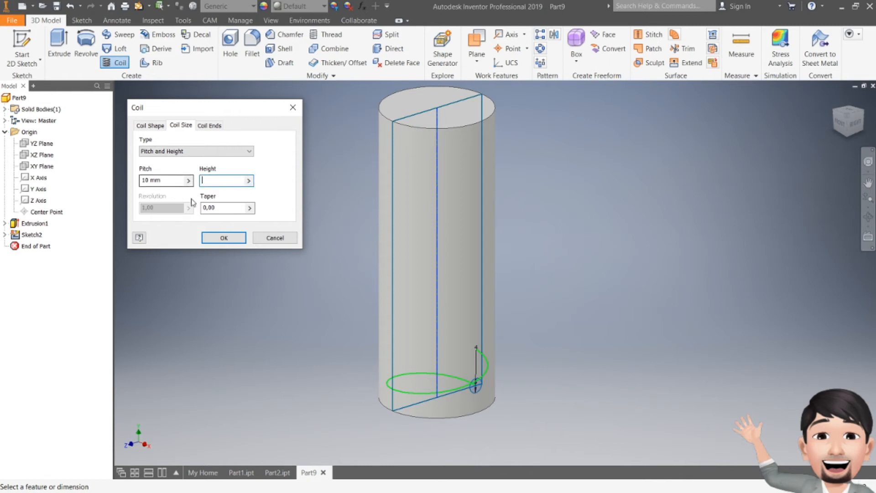
{"action": "left_click", "coordinate": [248, 181]}
{"action": "left_click", "coordinate": [280, 201]}
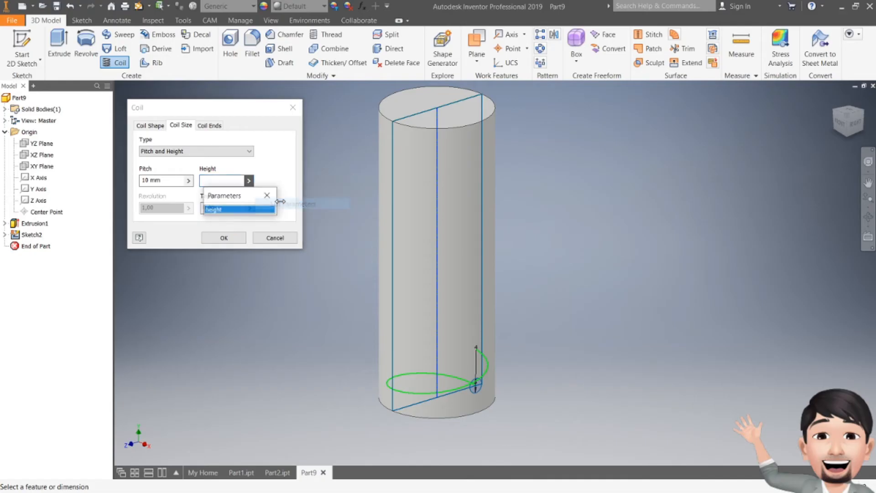
{"action": "left_click", "coordinate": [220, 210]}
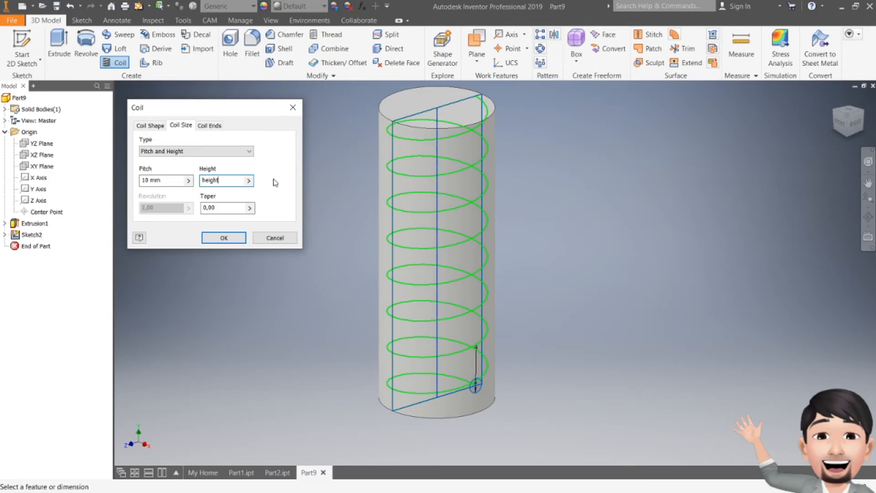
- Set the coil's pitch to height/10 using the height parameter
{"action": "left_click", "coordinate": [174, 181]}
{"action": "left_click_drag", "start_coordinate": [176, 181], "coordinate": [71, 183]}
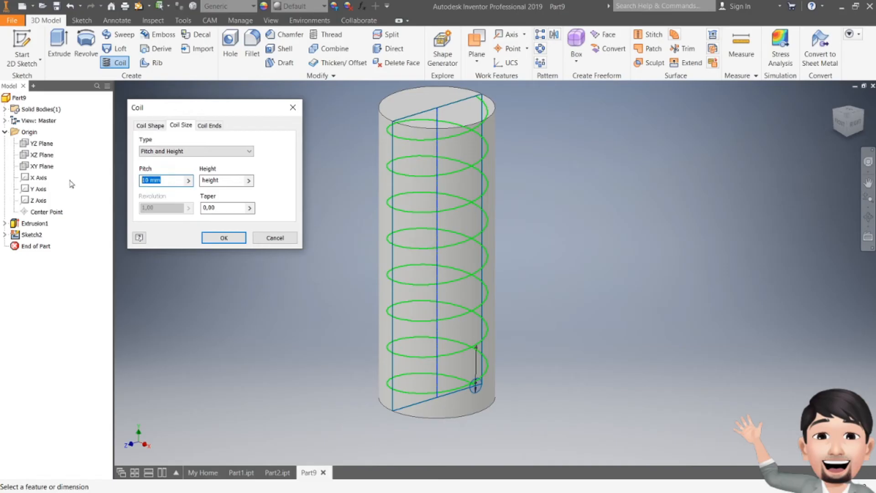
{"action": "left_click", "coordinate": [188, 181]}
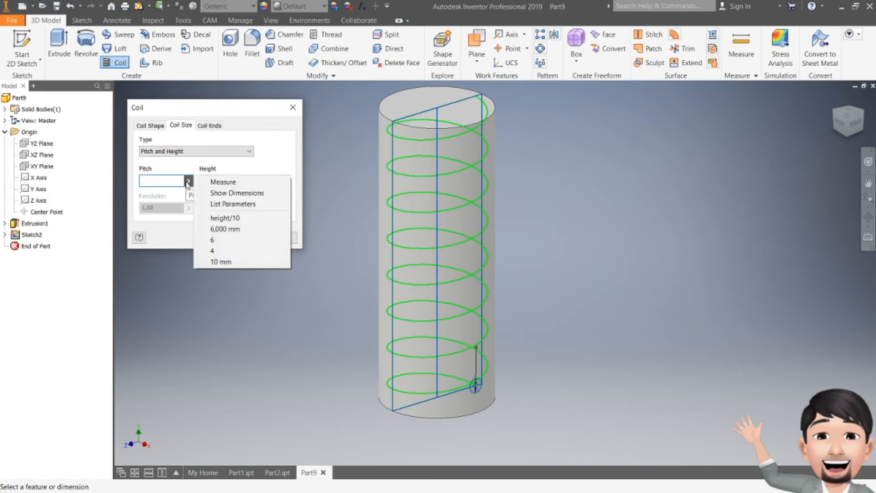
{"action": "left_click", "coordinate": [227, 205]}
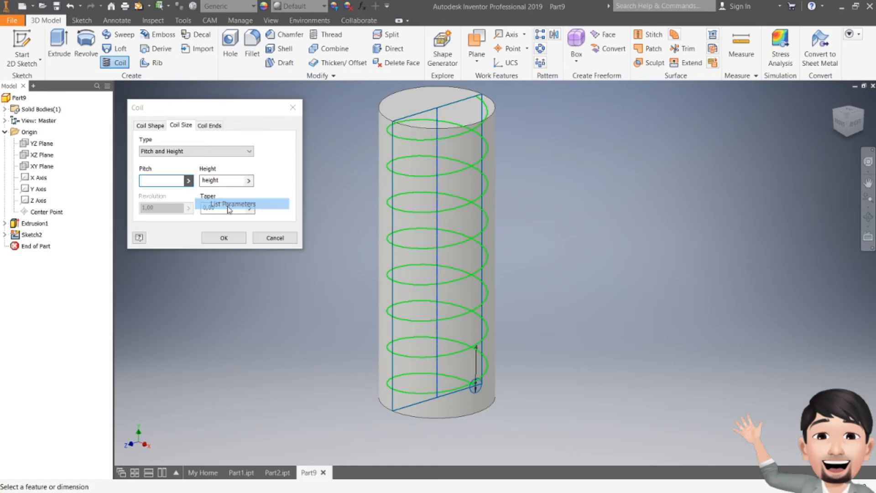
{"action": "left_click", "coordinate": [165, 209]}
{"action": "type", "text": "/10"}
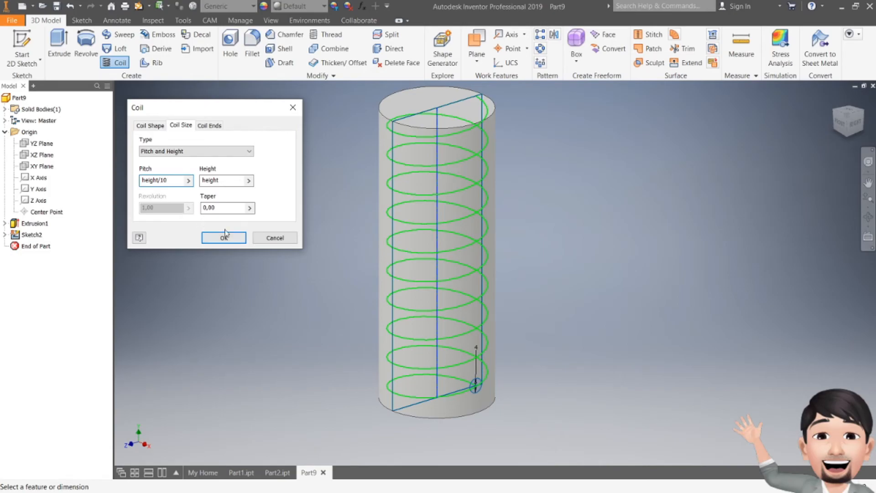
- Set the coil operation to Intersect with the cylinder and create the coil
{"action": "left_click", "coordinate": [149, 126]}
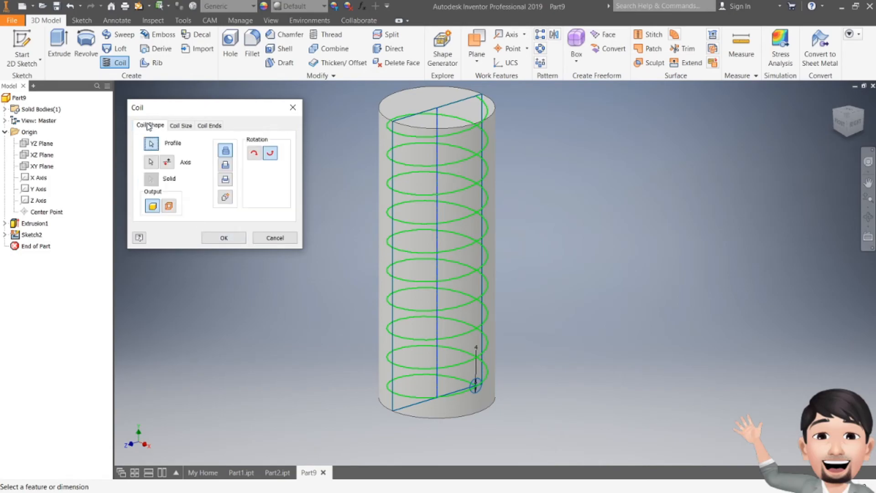
{"action": "left_click", "coordinate": [224, 180]}
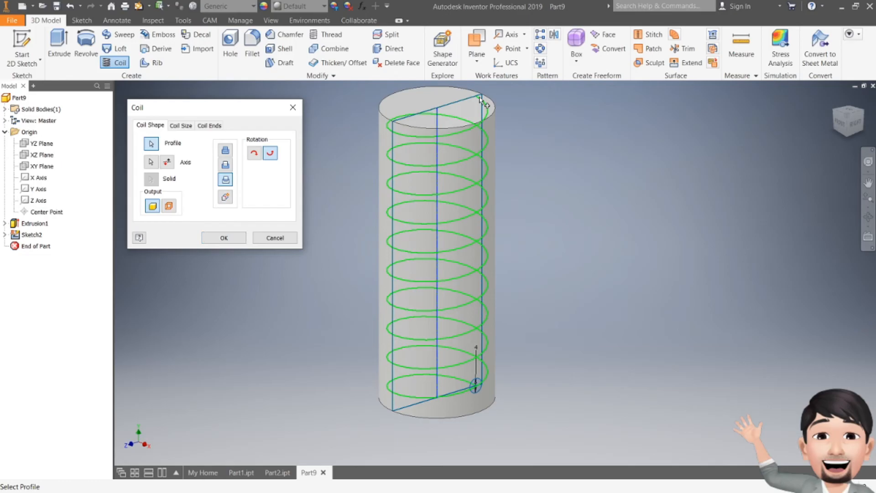
{"action": "scroll", "coordinate": [473, 393], "scroll_direction": "up", "scroll_amount": 5}
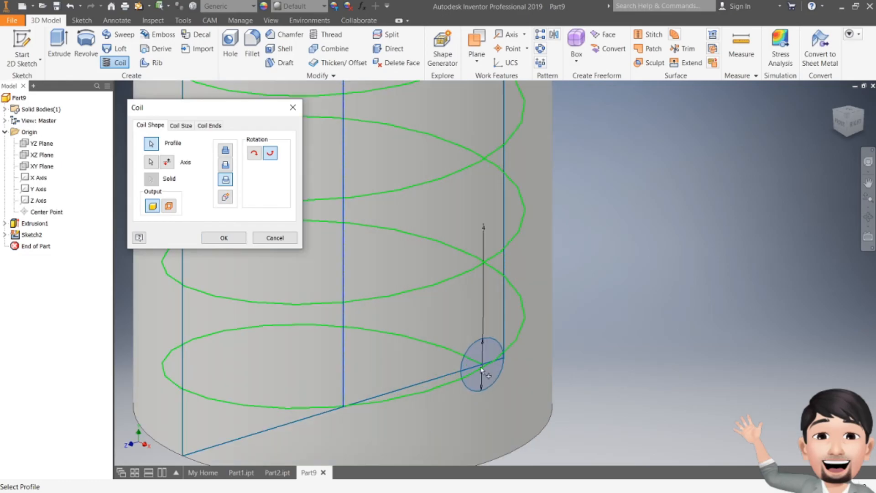
{"action": "scroll", "coordinate": [481, 369], "scroll_direction": "down", "scroll_amount": 6}
{"action": "left_click", "coordinate": [227, 237]}
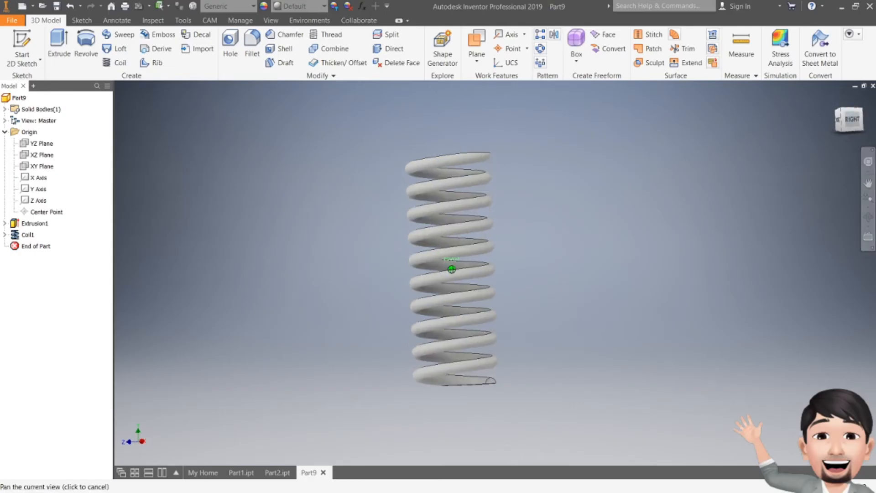
- Look over the spring, the disc in Part2.ipt and the shaft in Part1.ipt, and return to the spring part
{"action": "middle_click_drag", "start_coordinate": [489, 163], "coordinate": [680, 275], "text": "shift"}
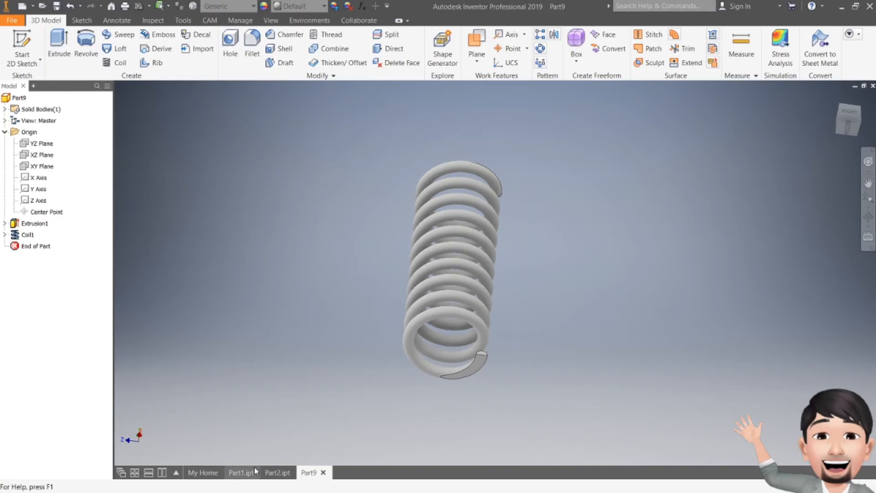
{"action": "left_click", "coordinate": [277, 473]}
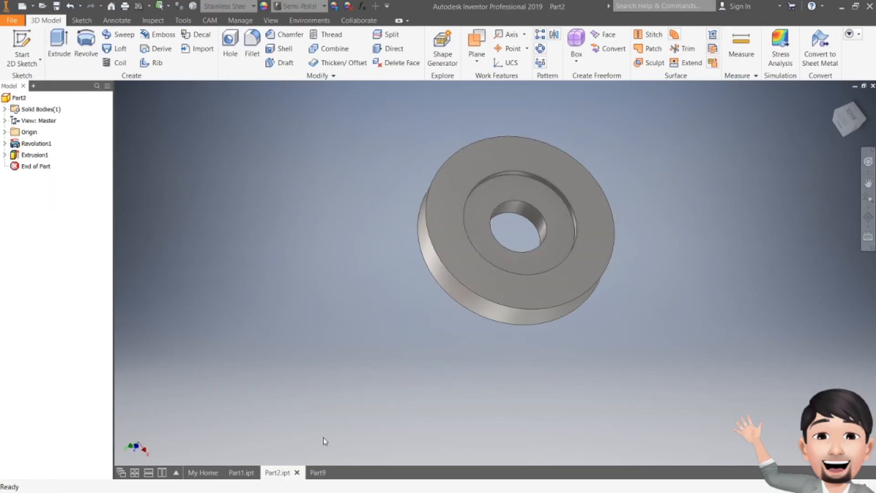
{"action": "left_click", "coordinate": [240, 472]}
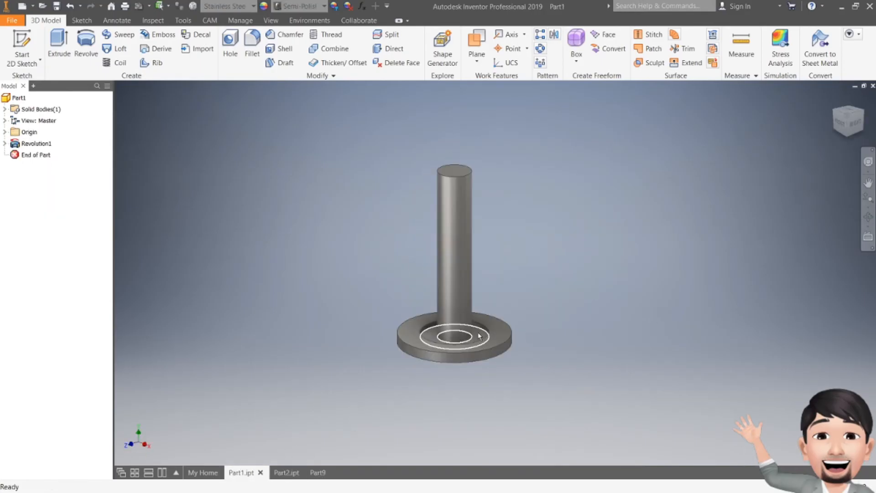
{"action": "left_click", "coordinate": [317, 472]}
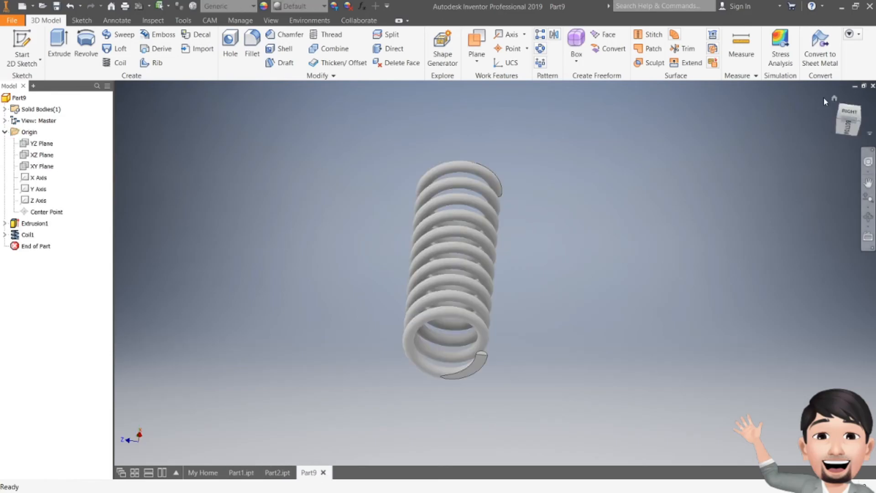
- Assign Stainless Steel as the spring's material and Smooth - Red as its appearance
{"action": "left_click", "coordinate": [858, 108]}
{"action": "middle_click_drag", "start_coordinate": [451, 269], "coordinate": [333, 237], "text": "shift"}
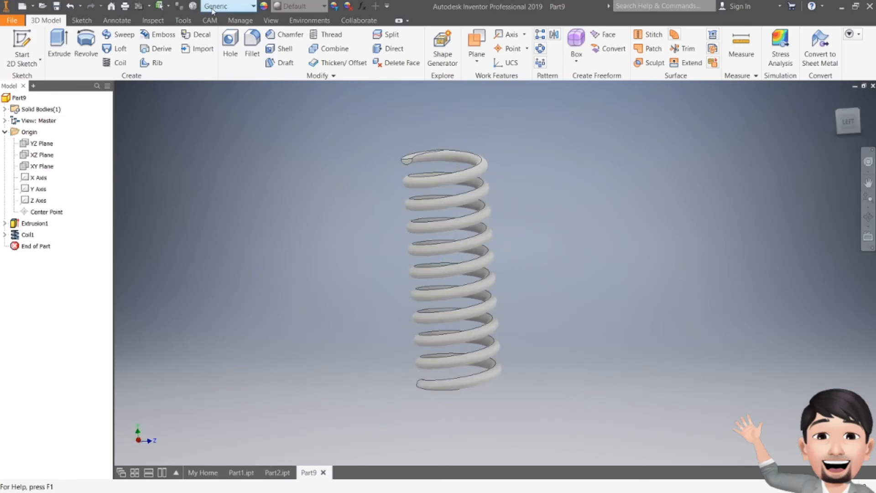
{"action": "left_click", "coordinate": [222, 6]}
{"action": "scroll", "coordinate": [247, 314], "scroll_direction": "down", "scroll_amount": 2}
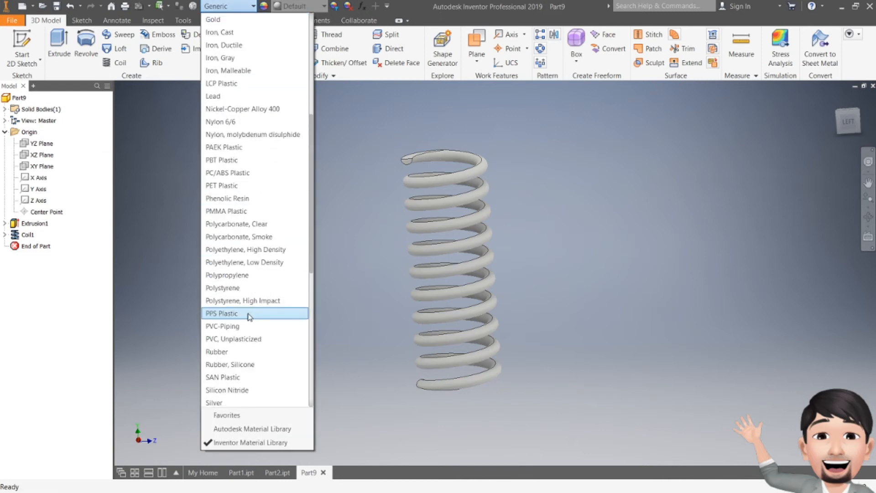
{"action": "left_click", "coordinate": [239, 377]}
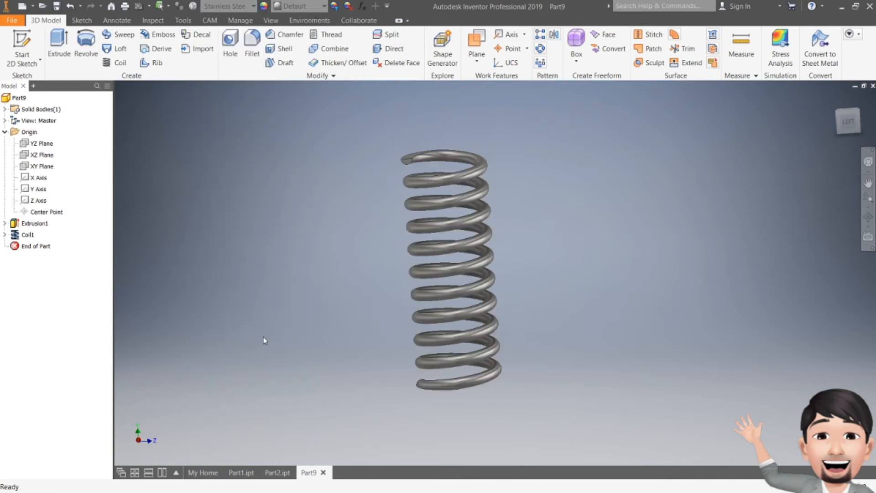
{"action": "left_click", "coordinate": [322, 6]}
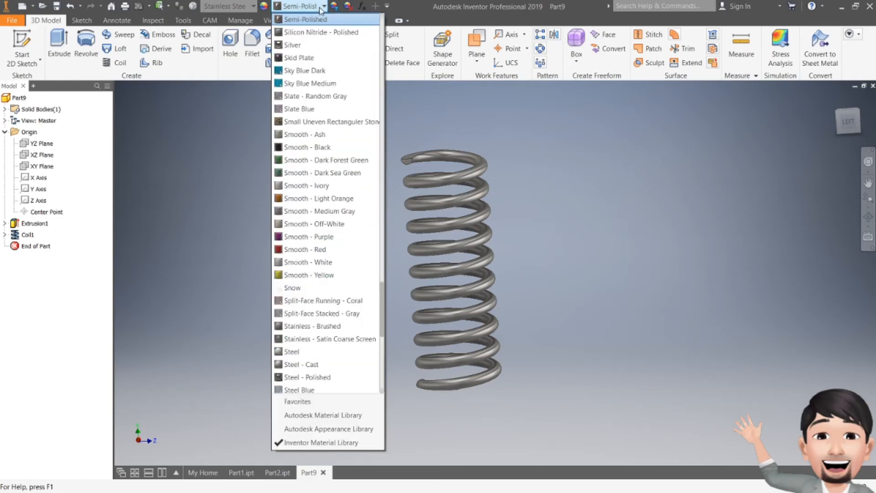
{"action": "left_click", "coordinate": [303, 249]}
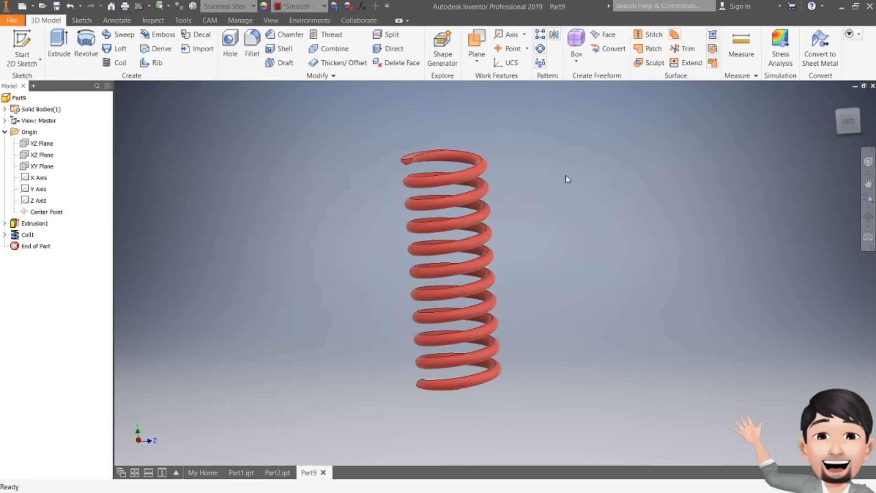
- Save the spring part as Part3 in the spring motion folder
{"action": "left_click", "coordinate": [56, 6]}
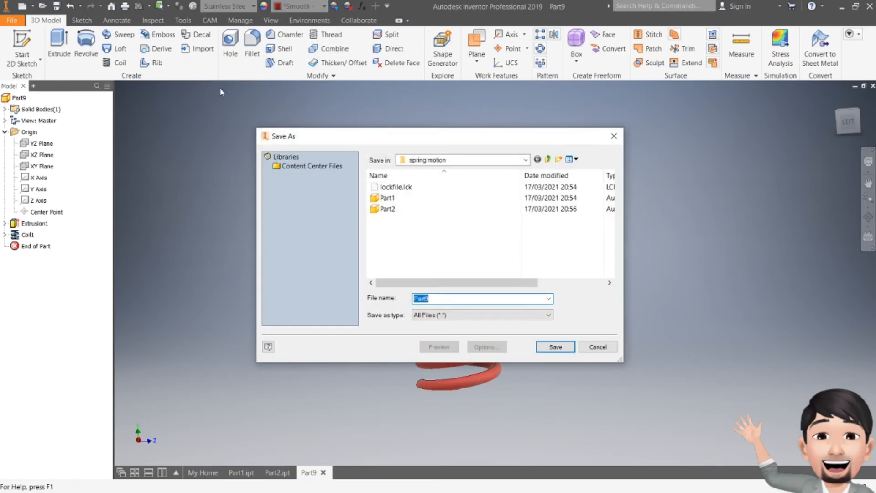
{"action": "type", "text": "Pa"}
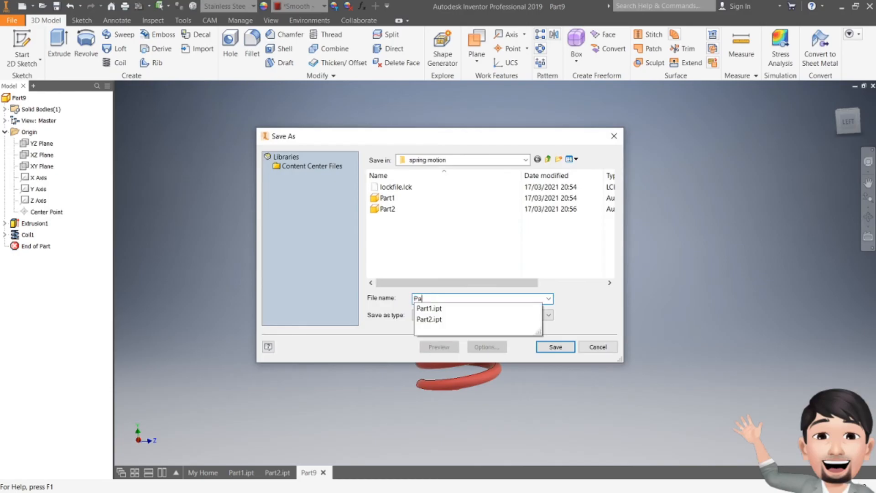
{"action": "type", "text": "rt3"}
{"action": "key", "text": "Return"}
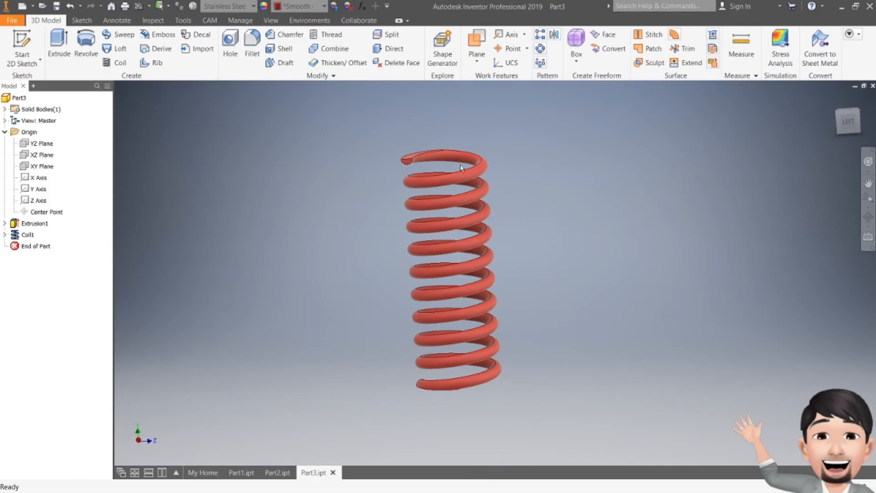
- Make the spring's cylinder extrusion adaptive
{"action": "mouse_move", "coordinate": [842, 124]}
{"action": "left_mouse_down"}
{"action": "mouse_move", "coordinate": [858, 122]}
{"action": "mouse_move", "coordinate": [848, 132]}
{"action": "mouse_move", "coordinate": [834, 120]}
{"action": "mouse_move", "coordinate": [811, 123]}
{"action": "mouse_move", "coordinate": [805, 135]}
{"action": "left_mouse_up"}
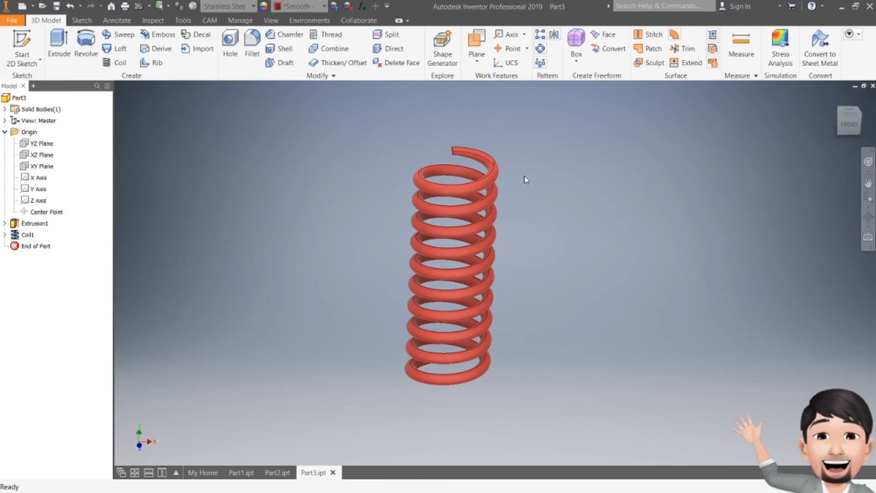
{"action": "right_click", "coordinate": [32, 227]}
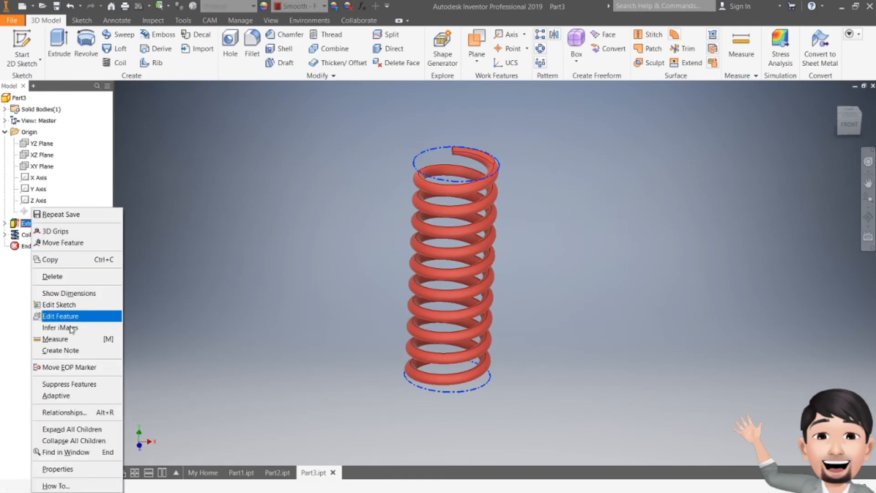
{"action": "left_click", "coordinate": [55, 396]}
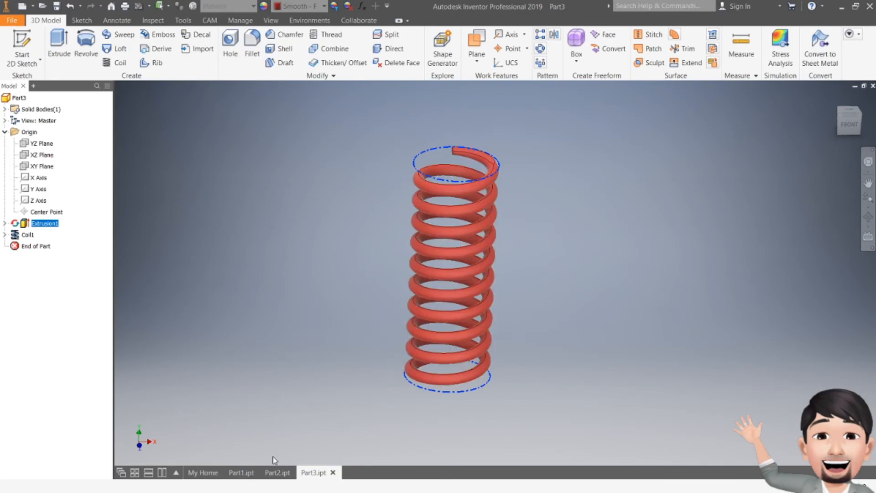
- Create a new assembly from the metric Standard (mm).iam template, accepting the style conflict notice
{"action": "left_click", "coordinate": [201, 472]}
{"action": "key", "text": "ctrl+n"}
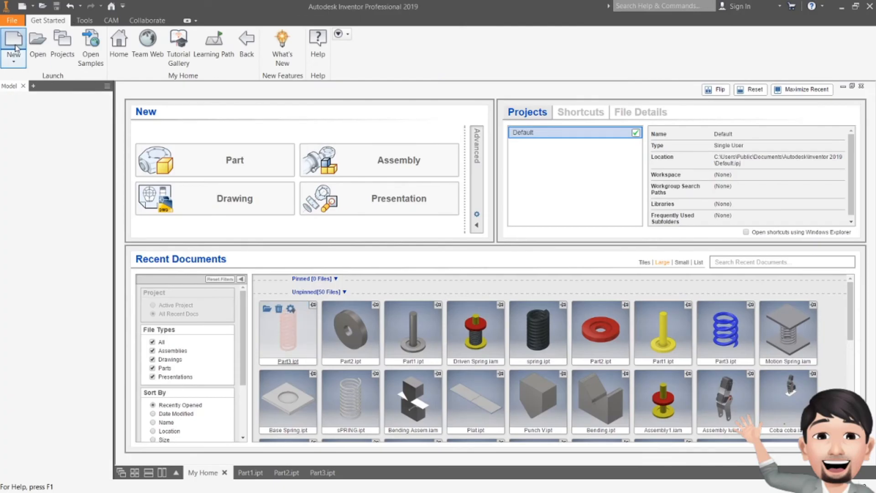
{"action": "left_click", "coordinate": [412, 268]}
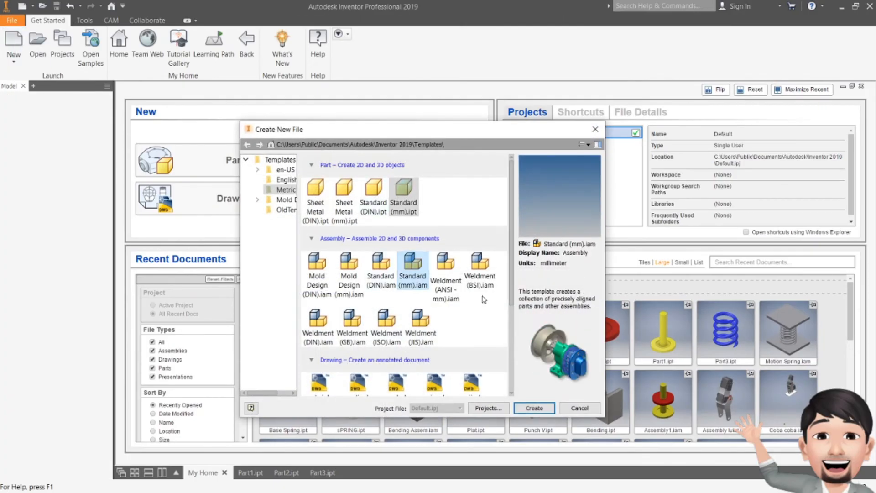
{"action": "left_click", "coordinate": [523, 409]}
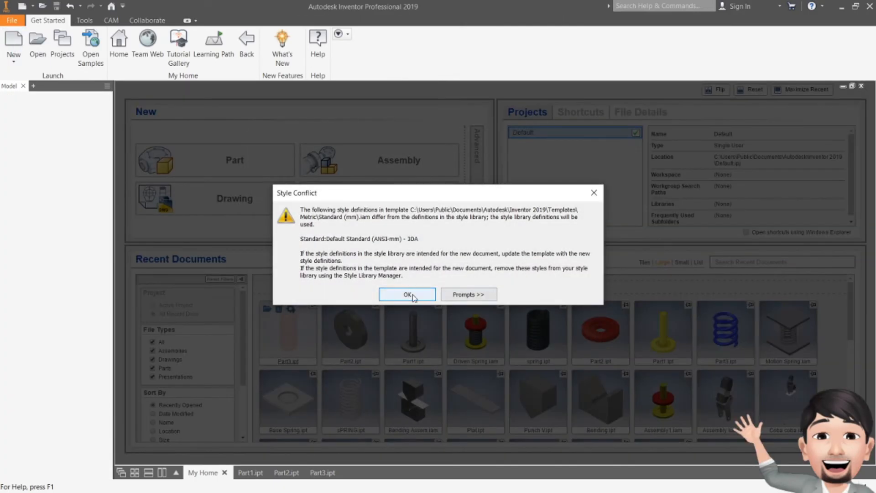
{"action": "left_click", "coordinate": [411, 294]}
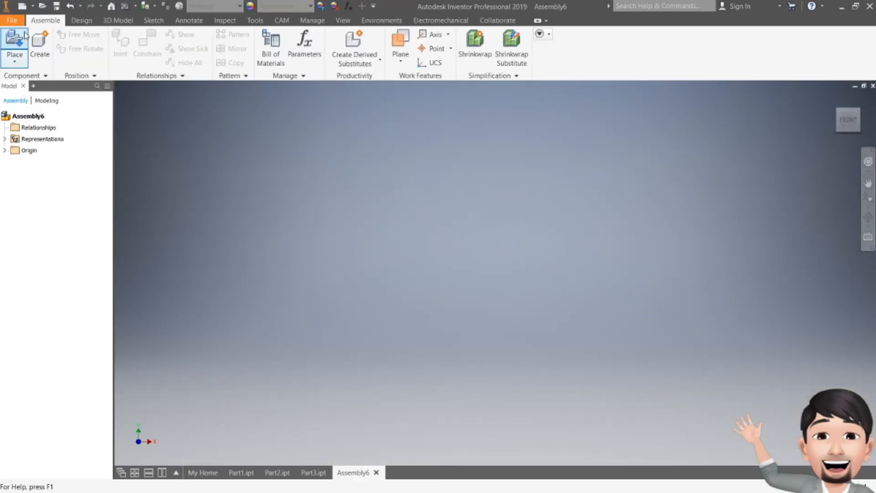
- Place one instance of Part1, the flanged shaft, from the spring motion folder into the assembly
{"action": "left_click", "coordinate": [15, 38]}
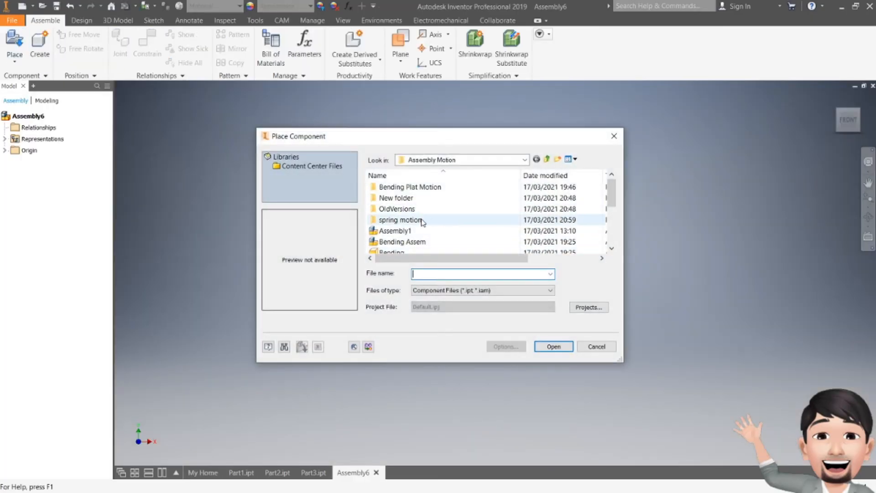
{"action": "double_click", "coordinate": [400, 220]}
{"action": "left_click", "coordinate": [400, 187]}
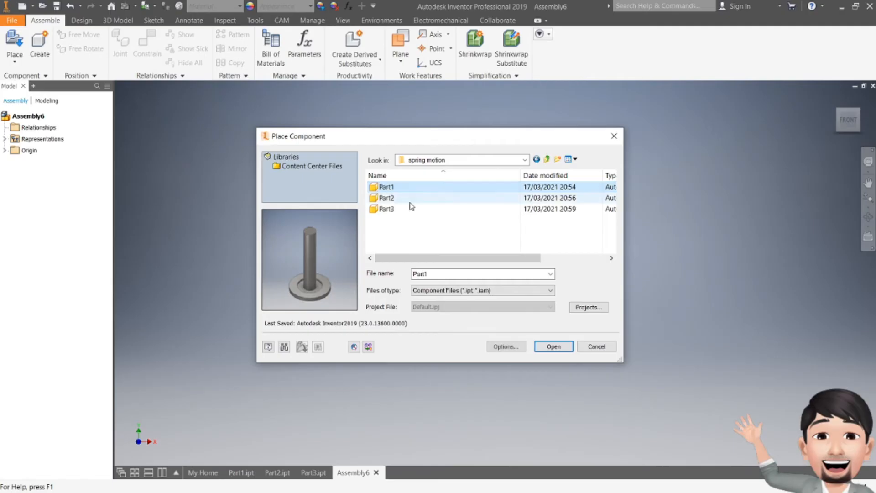
{"action": "left_click", "coordinate": [554, 346]}
{"action": "scroll", "coordinate": [453, 319], "scroll_direction": "down", "scroll_amount": 6}
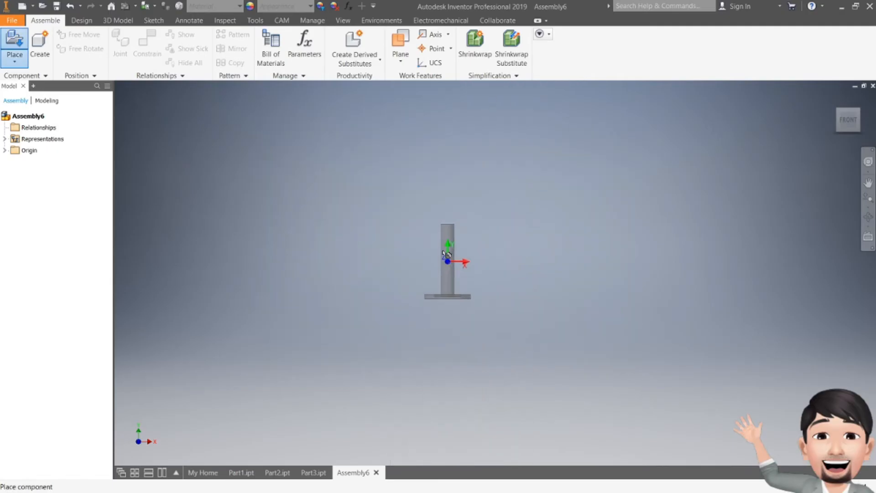
{"action": "left_click", "coordinate": [443, 251]}
{"action": "key", "text": "Escape"}
- Place one instance of Part2 beside the shaft, rotated three times by 90° about X so its recess faces down
{"action": "left_click", "coordinate": [15, 40]}
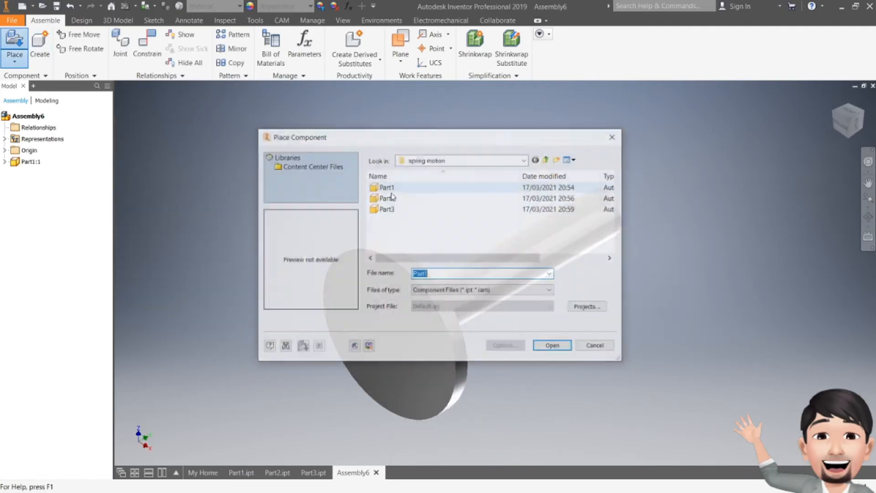
{"action": "left_click", "coordinate": [387, 198]}
{"action": "left_click", "coordinate": [551, 346]}
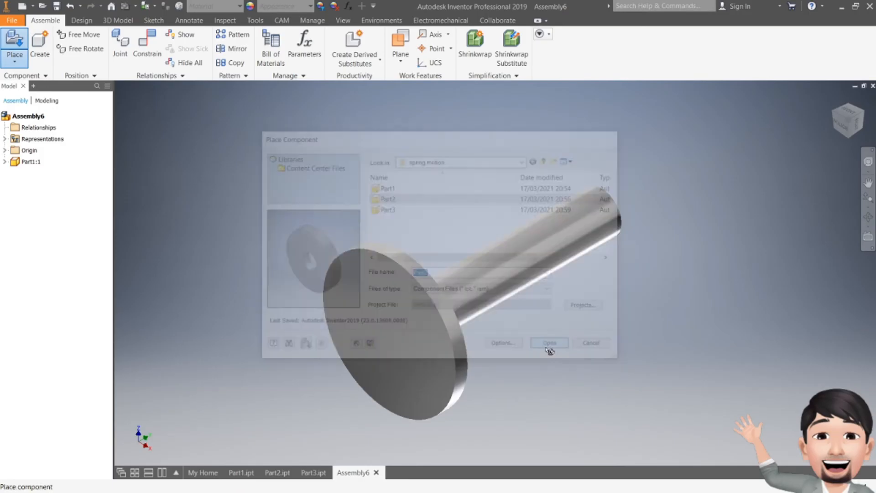
{"action": "left_click_drag", "start_coordinate": [857, 120], "coordinate": [679, 163]}
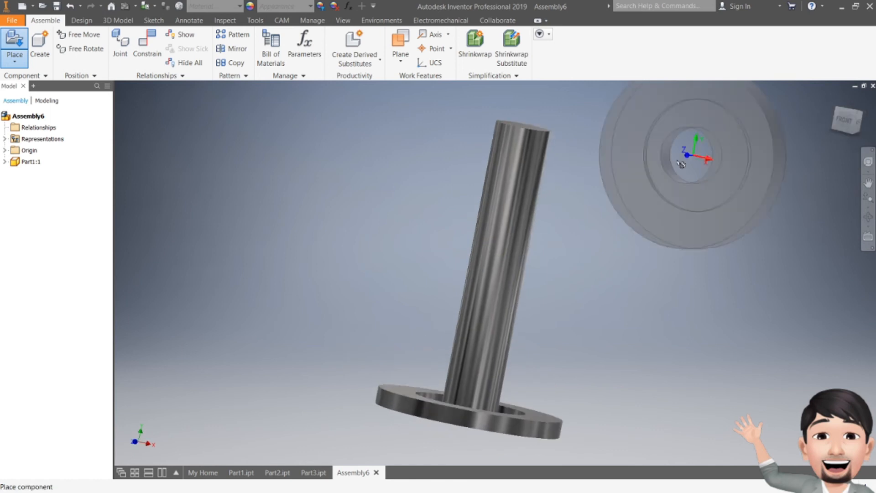
{"action": "right_click", "coordinate": [660, 178]}
{"action": "left_click", "coordinate": [681, 226]}
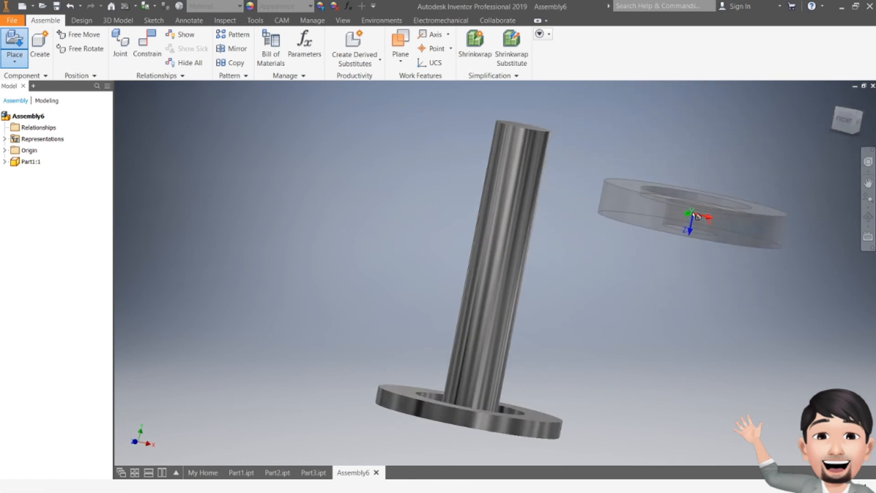
{"action": "right_click", "coordinate": [675, 177]}
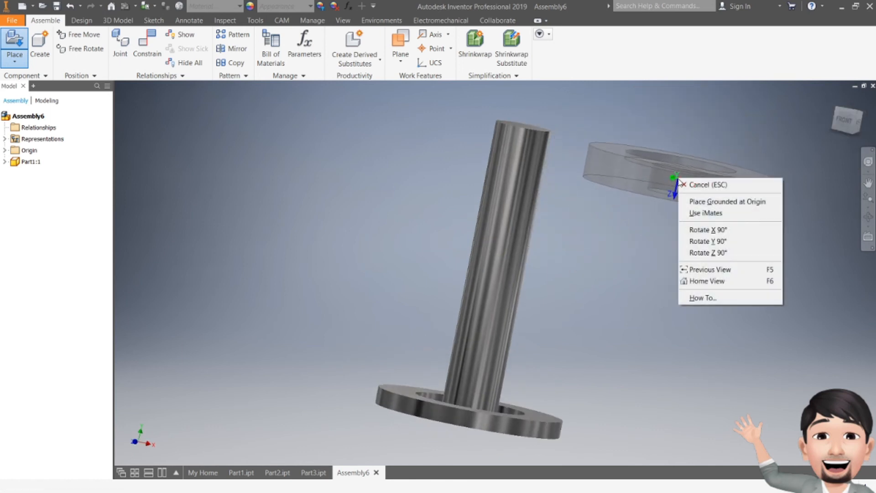
{"action": "left_click", "coordinate": [703, 228]}
{"action": "right_click", "coordinate": [648, 186]}
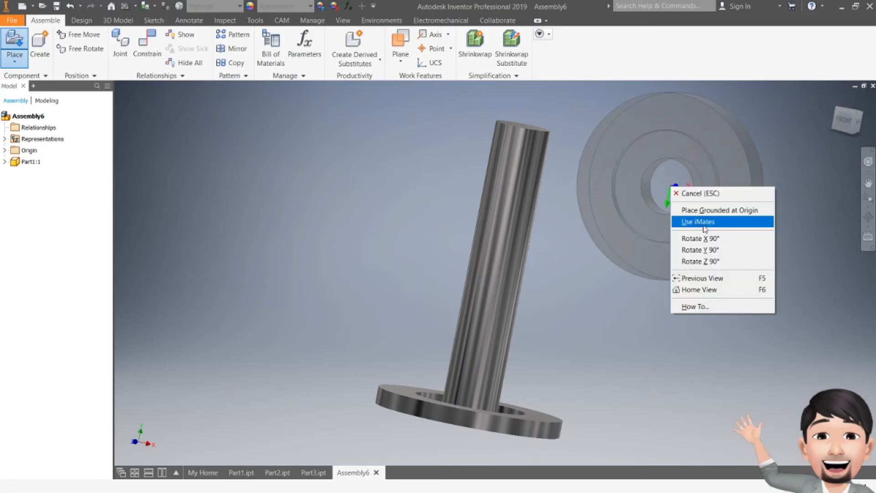
{"action": "left_click", "coordinate": [695, 237]}
{"action": "left_click", "coordinate": [676, 174]}
{"action": "key", "text": "Escape"}
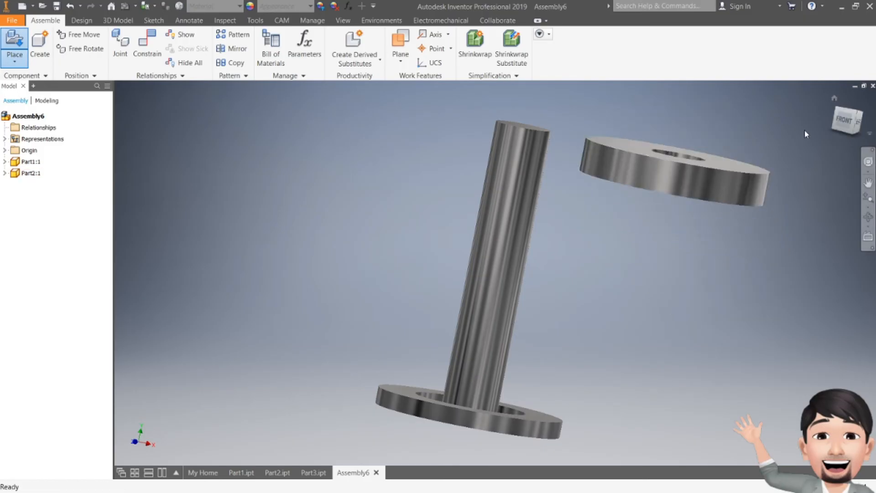
- Ground the flanged shaft and shift the disc slightly closer to it
{"action": "left_click_drag", "start_coordinate": [844, 120], "coordinate": [840, 137]}
{"action": "right_click", "coordinate": [511, 239]}
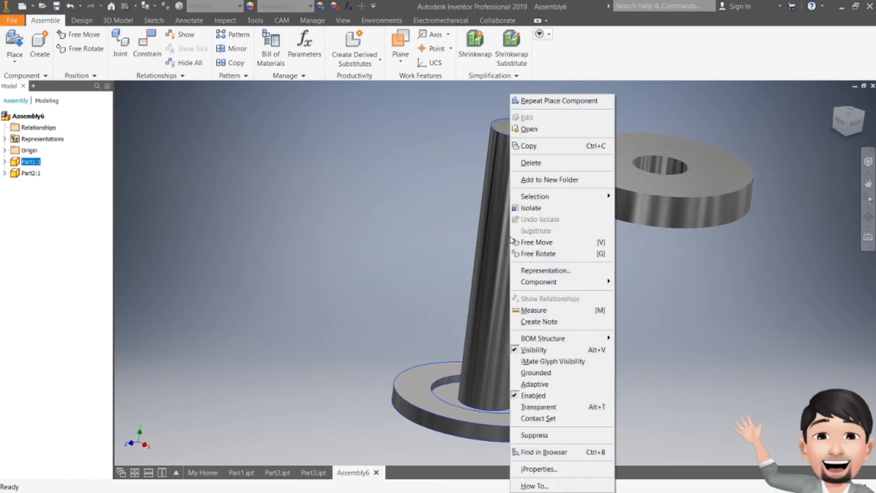
{"action": "left_click", "coordinate": [529, 372]}
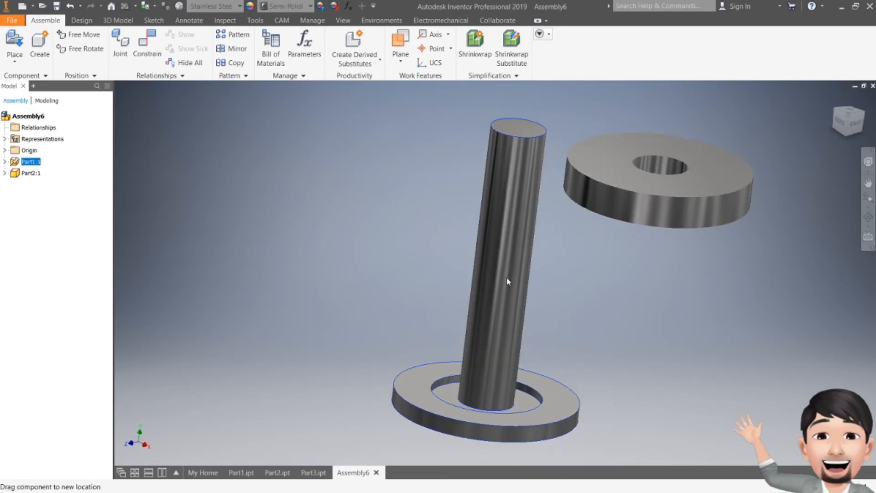
{"action": "left_click_drag", "start_coordinate": [700, 219], "coordinate": [682, 215]}
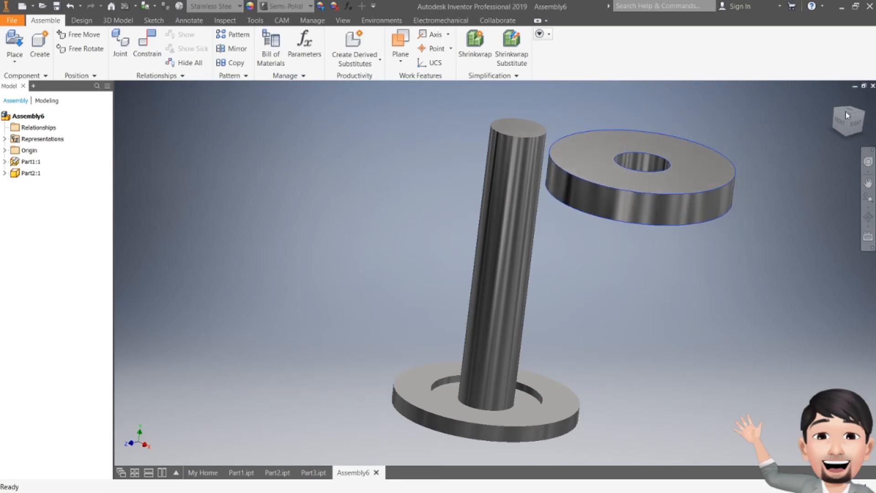
- Orient the assembly isometrically, set that view as home with Fit to View, and return to it after orbiting
{"action": "mouse_move", "coordinate": [844, 123]}
{"action": "left_mouse_down"}
{"action": "mouse_move", "coordinate": [851, 102]}
{"action": "mouse_move", "coordinate": [847, 116]}
{"action": "left_mouse_up"}
{"action": "left_click", "coordinate": [848, 117]}
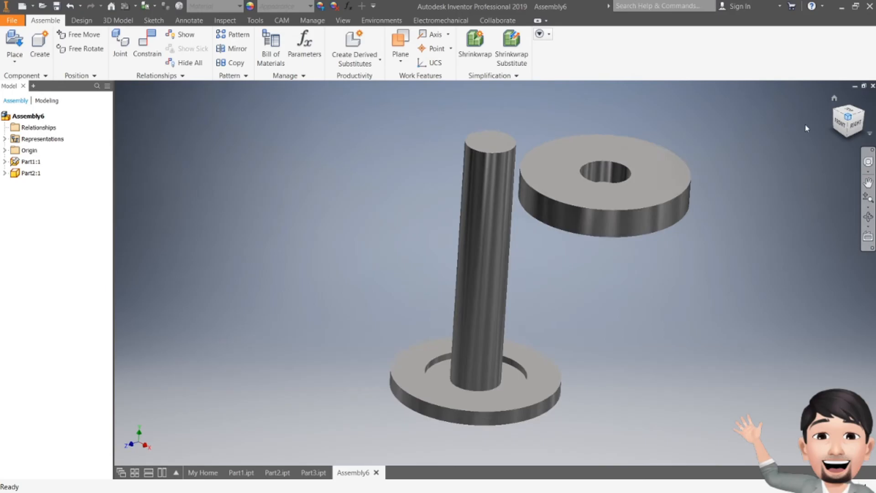
{"action": "scroll", "coordinate": [492, 284], "scroll_direction": "down", "scroll_amount": 3}
{"action": "scroll", "coordinate": [509, 270], "scroll_direction": "up", "scroll_amount": 2}
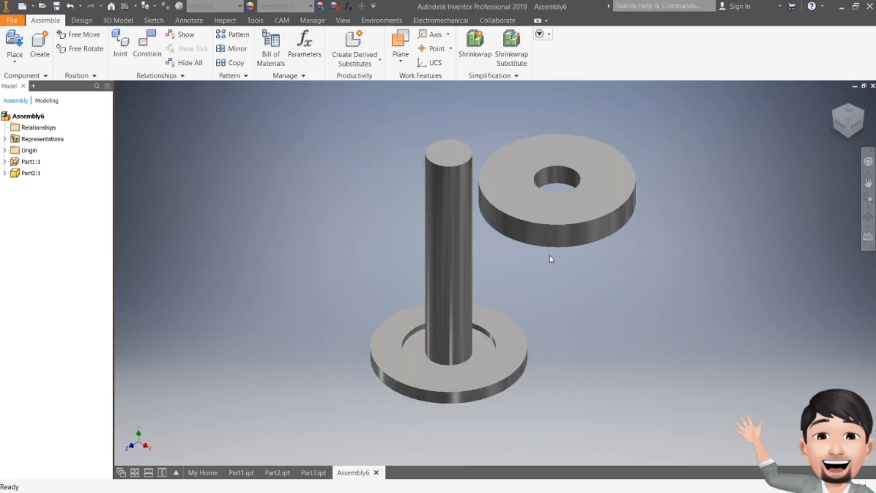
{"action": "right_click", "coordinate": [849, 124]}
{"action": "mouse_move", "coordinate": [804, 204]}
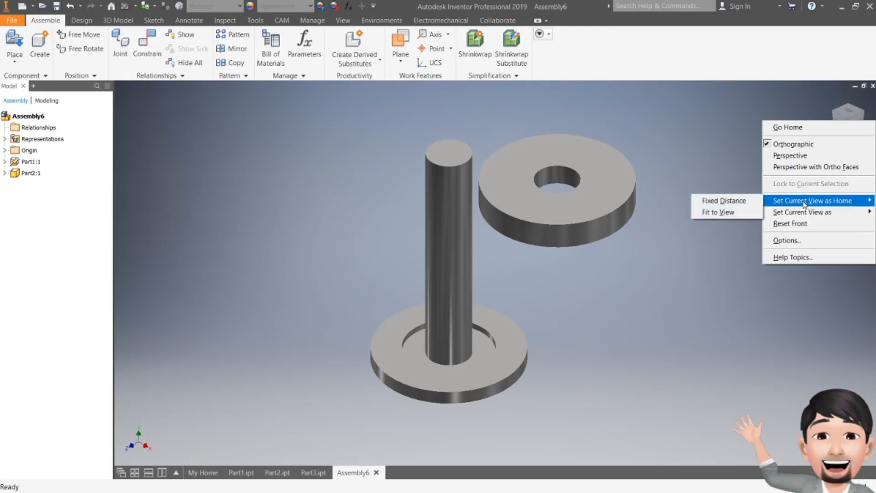
{"action": "left_click", "coordinate": [721, 212]}
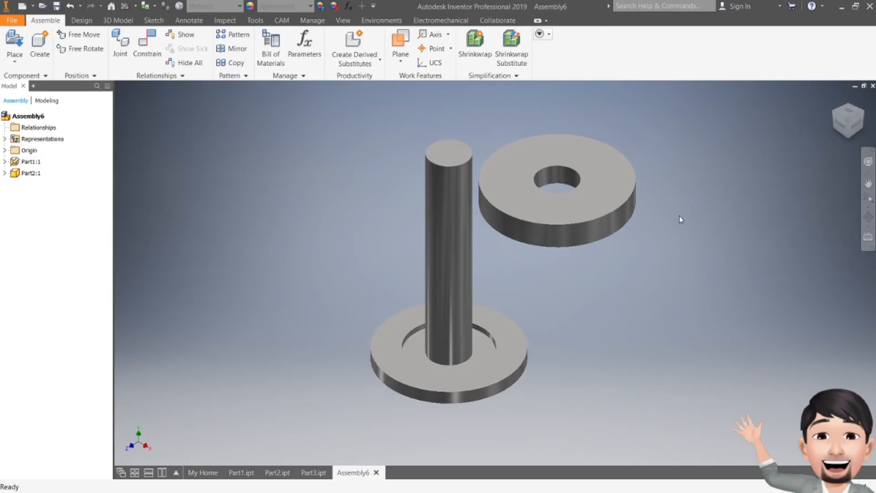
{"action": "left_click_drag", "start_coordinate": [844, 124], "coordinate": [812, 136]}
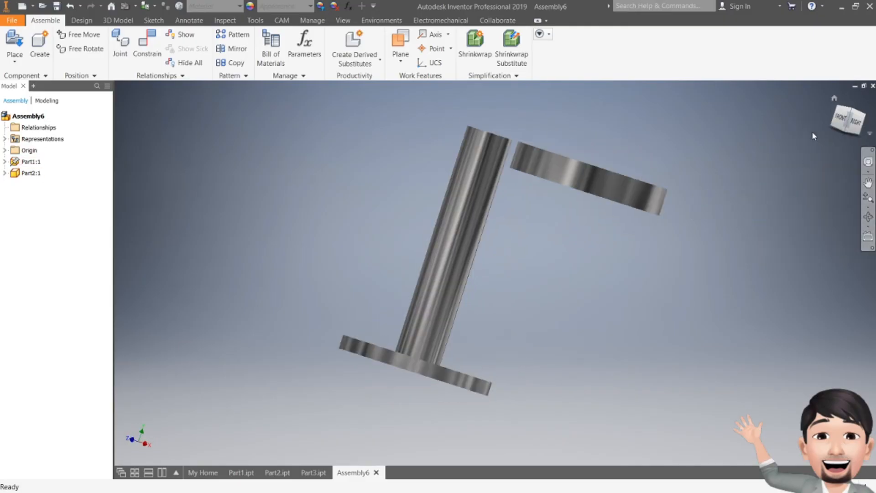
{"action": "left_click", "coordinate": [836, 99]}
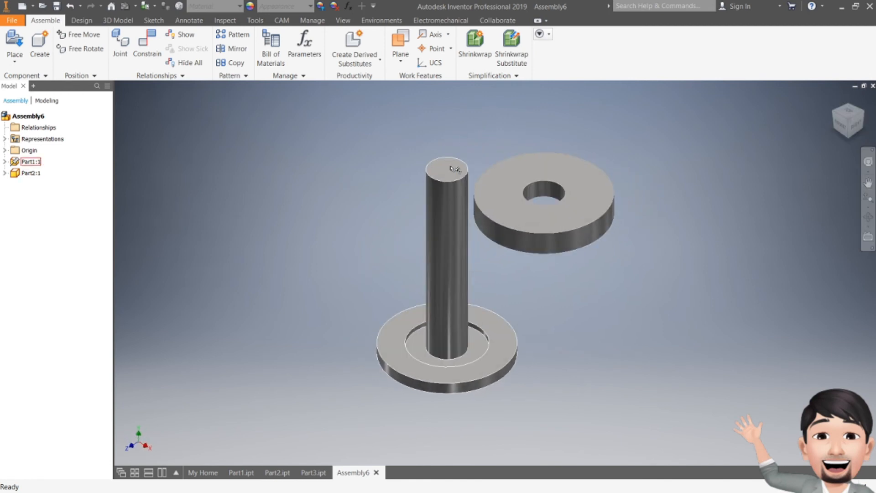
- Move the disc clear of the shaft and mate its hole axis to the shaft axis with 0 mm offset
{"action": "left_click_drag", "start_coordinate": [494, 219], "coordinate": [518, 183]}
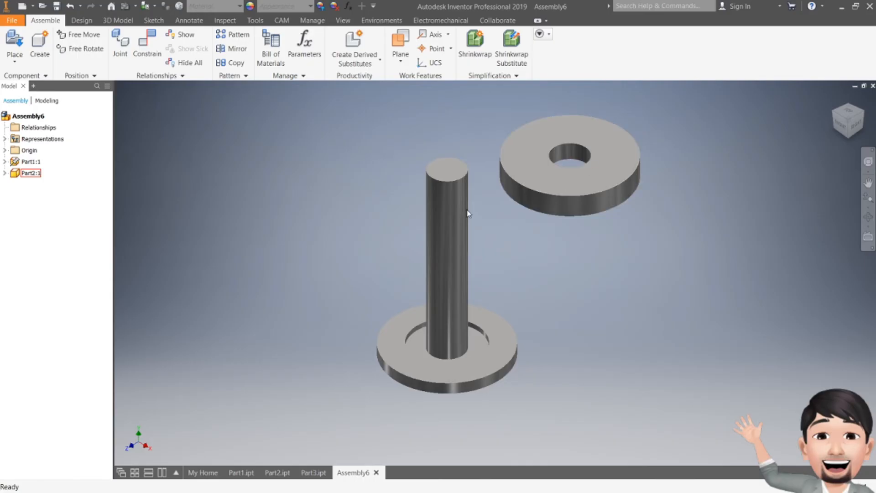
{"action": "left_click", "coordinate": [153, 39]}
{"action": "left_click", "coordinate": [576, 154]}
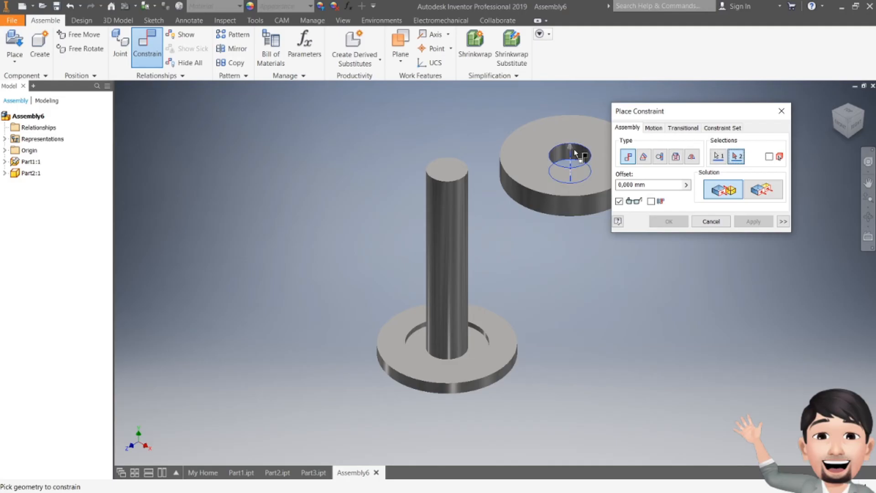
{"action": "left_click", "coordinate": [449, 221]}
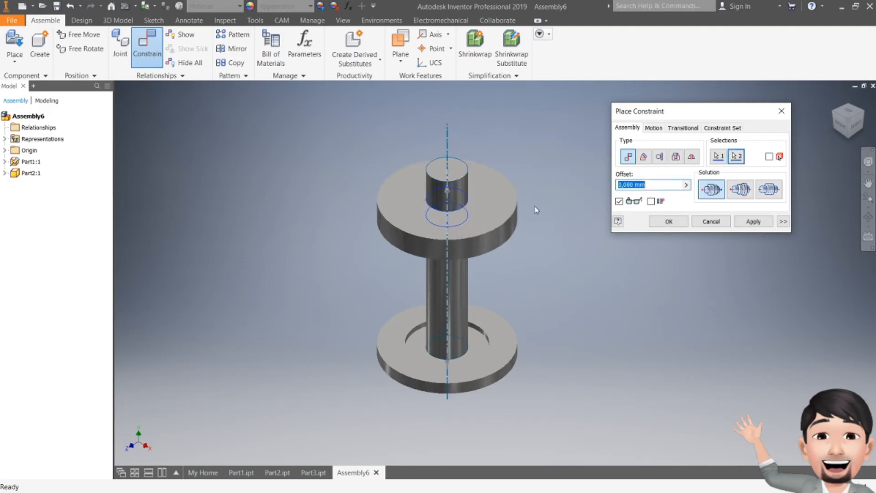
{"action": "left_click", "coordinate": [749, 223]}
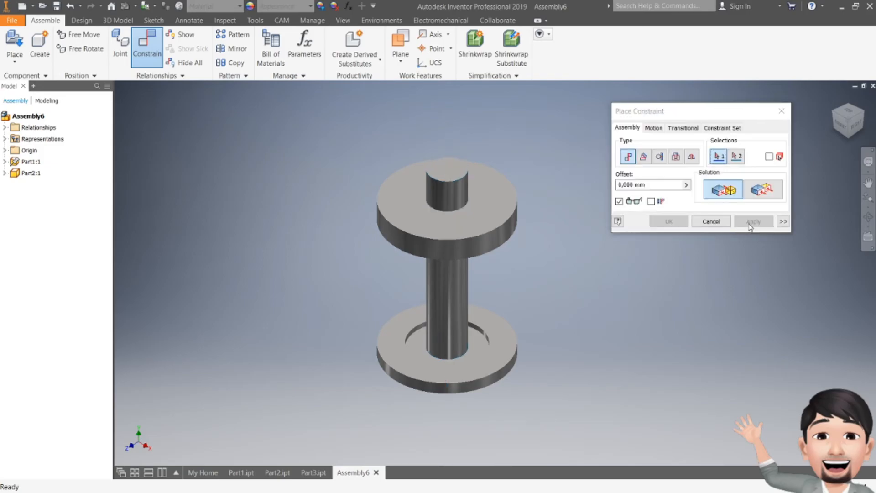
- Mate the disc's recess face to the shaft flange's recess face with a 70 mm offset
{"action": "left_click_drag", "start_coordinate": [846, 127], "coordinate": [835, 38]}
{"action": "left_click", "coordinate": [473, 223]}
{"action": "left_click_drag", "start_coordinate": [848, 120], "coordinate": [845, 150]}
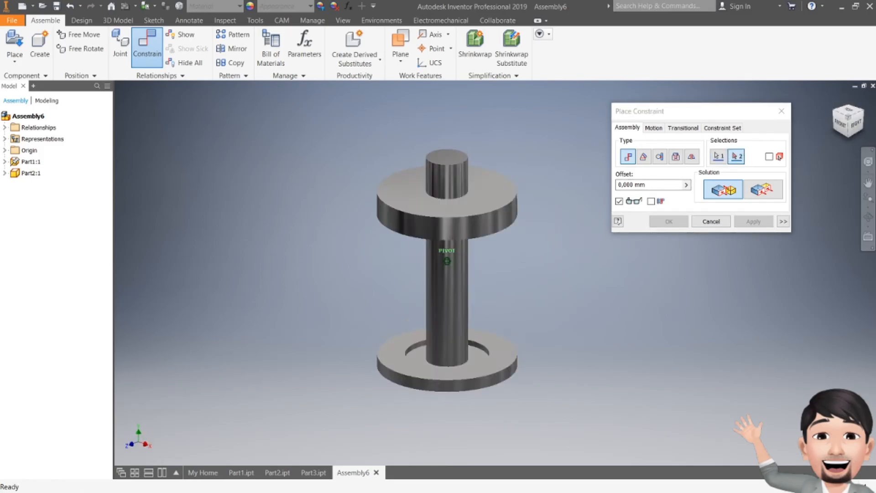
{"action": "left_click", "coordinate": [480, 335]}
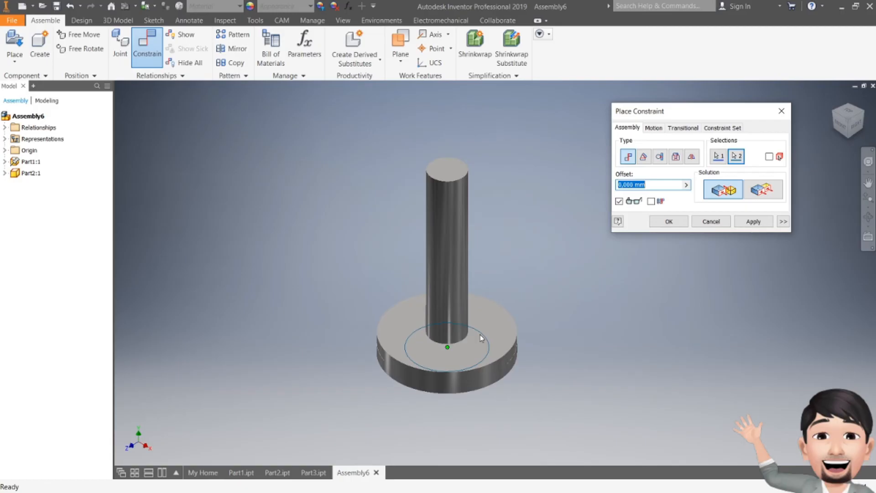
{"action": "type", "text": "80"}
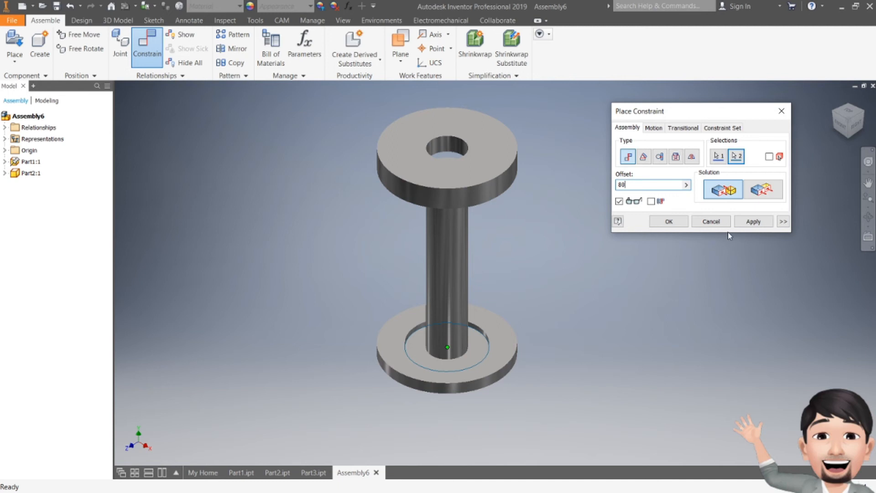
{"action": "double_click", "coordinate": [621, 184]}
{"action": "type", "text": "70"}
{"action": "left_click", "coordinate": [753, 223]}
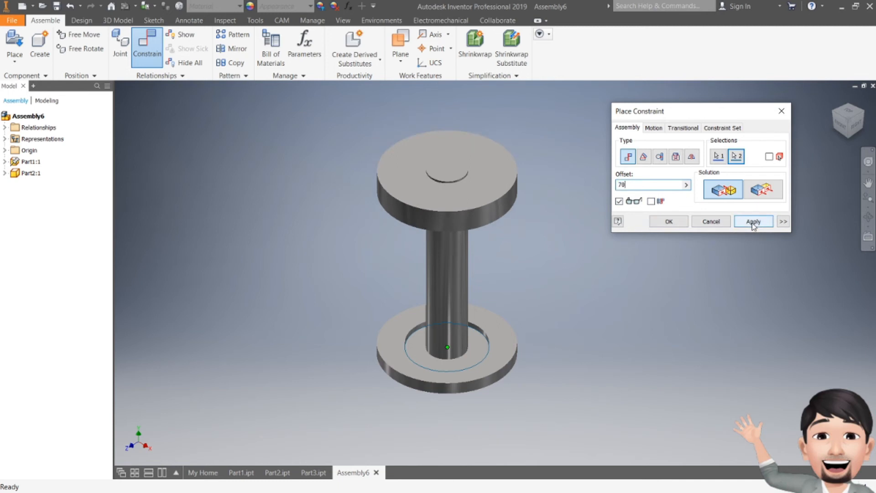
{"action": "left_click", "coordinate": [780, 110]}
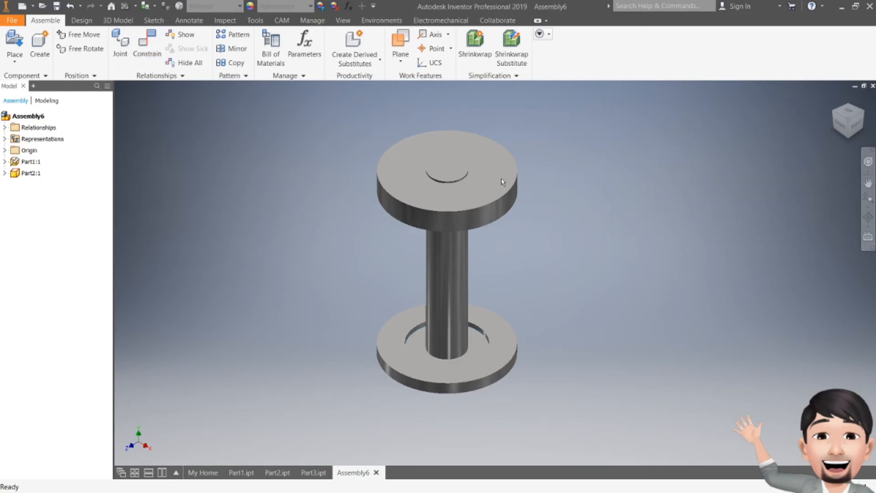
- Expand the constraints under both parts and rename the 70 mm mate as Driven Spring
{"action": "left_click", "coordinate": [5, 162]}
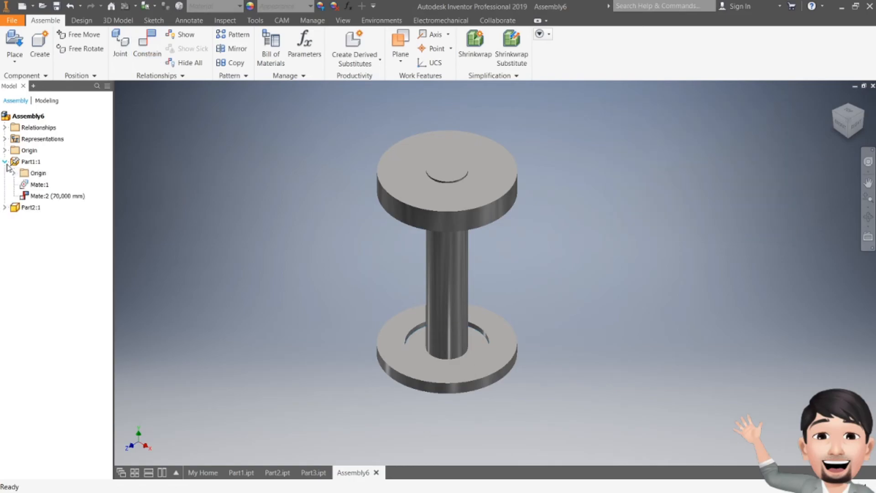
{"action": "left_click", "coordinate": [5, 207]}
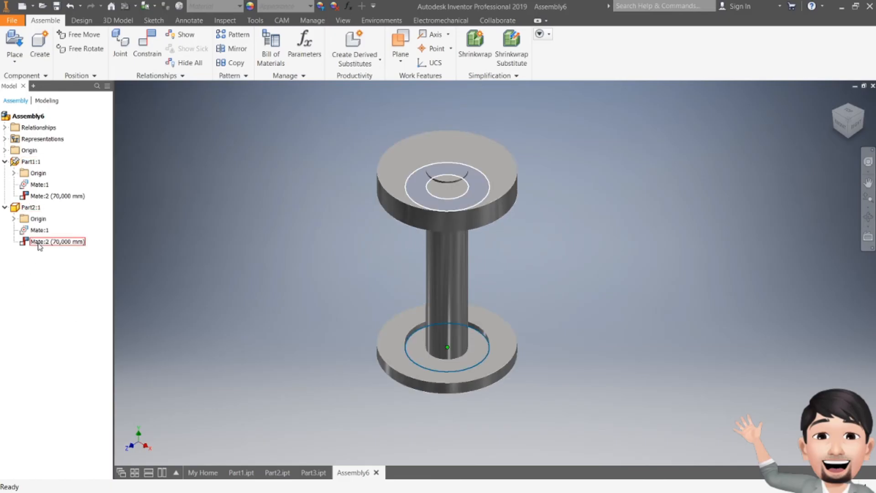
{"action": "double_click", "coordinate": [39, 242]}
{"action": "left_click", "coordinate": [39, 243]}
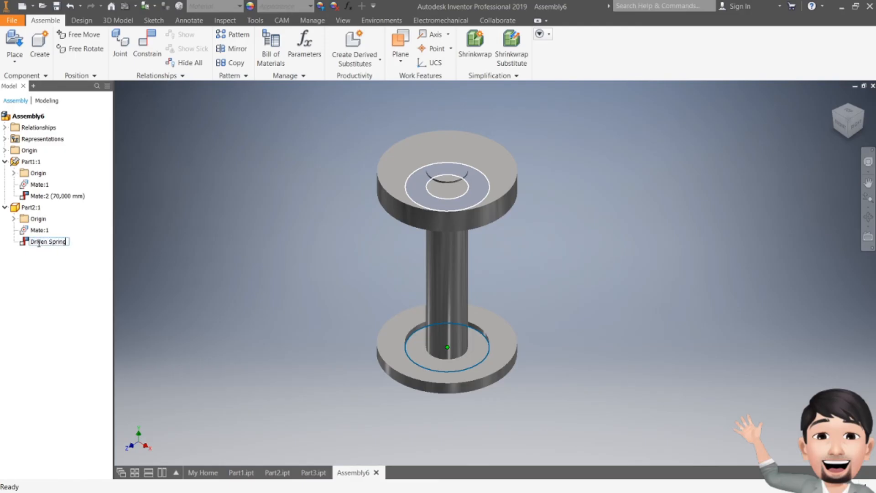
{"action": "type", "text": "Driven Spring"}
{"action": "key", "text": "Return"}
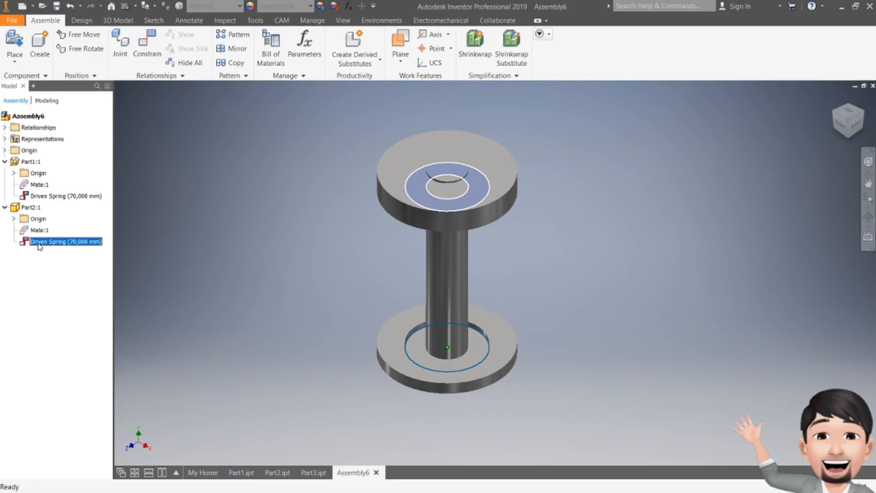
{"action": "left_click", "coordinate": [42, 272]}
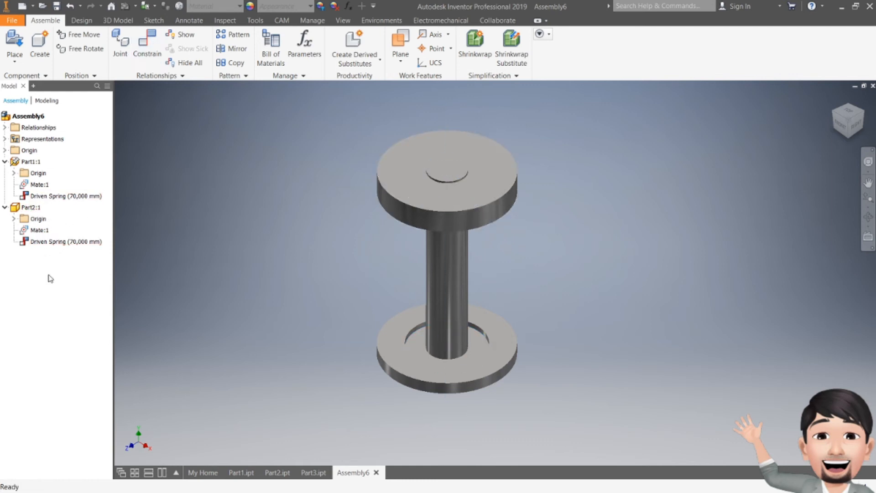
- Preview driving the Driven Spring constraint with an end value of 45 mm, running it in both directions, and cancel the drive
{"action": "right_click", "coordinate": [68, 242]}
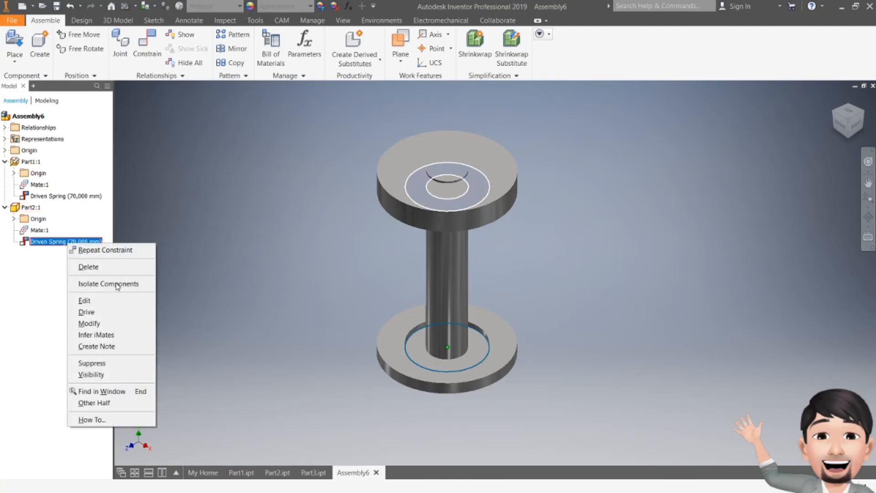
{"action": "left_click", "coordinate": [86, 312]}
{"action": "left_click_drag", "start_coordinate": [751, 52], "coordinate": [206, 89]}
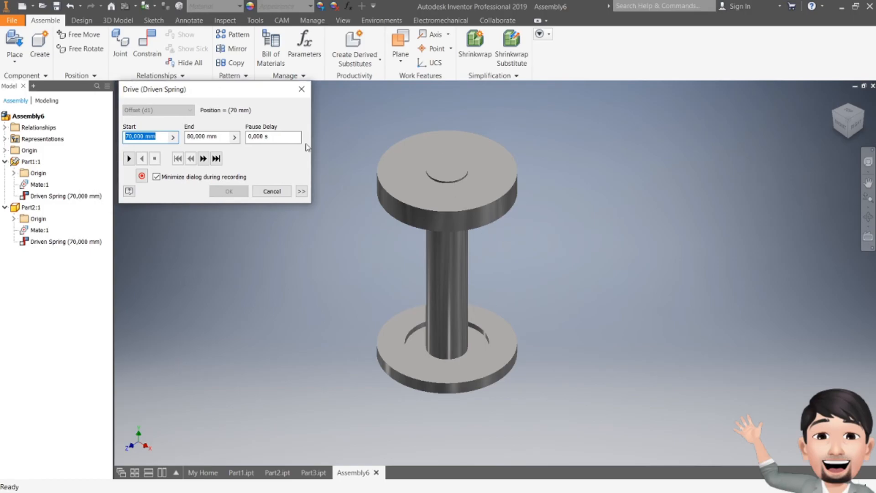
{"action": "left_click", "coordinate": [214, 136]}
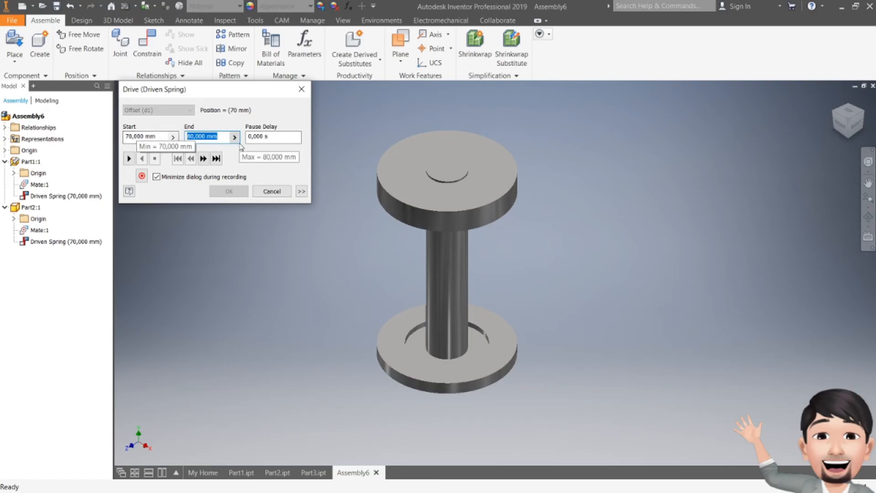
{"action": "type", "text": "45"}
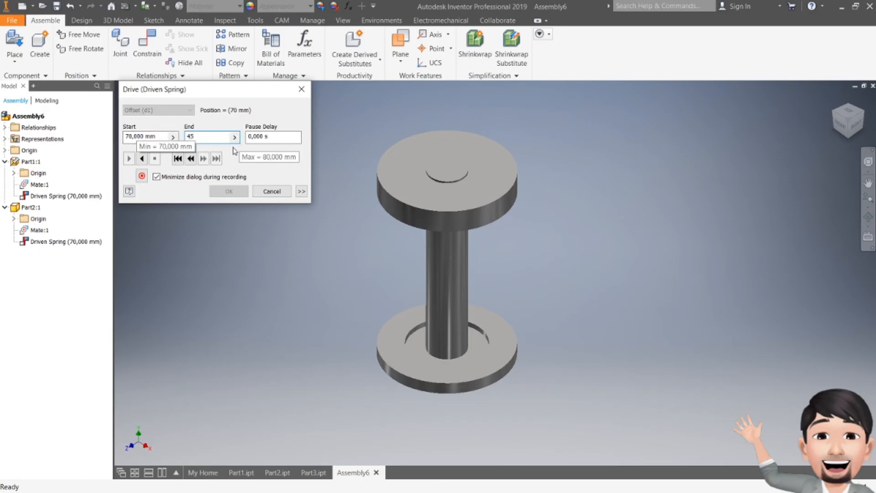
{"action": "left_click", "coordinate": [142, 159]}
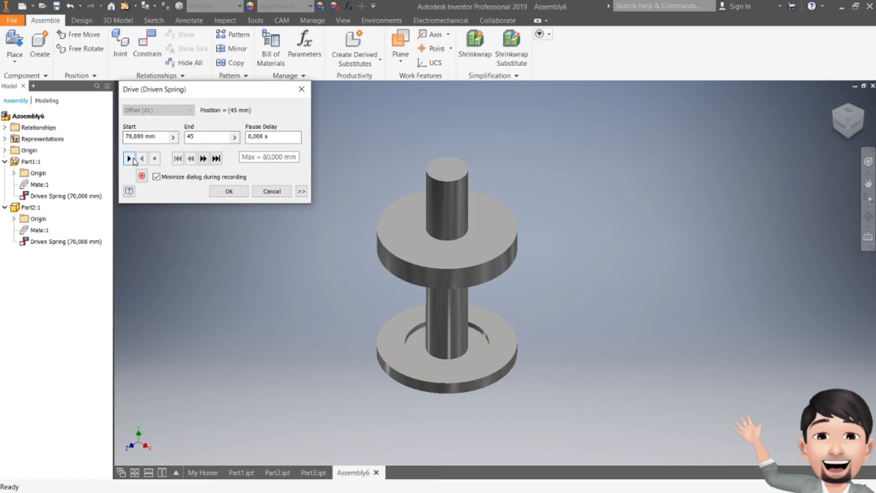
{"action": "left_click", "coordinate": [129, 159]}
{"action": "left_click", "coordinate": [142, 159]}
{"action": "left_click", "coordinate": [129, 160]}
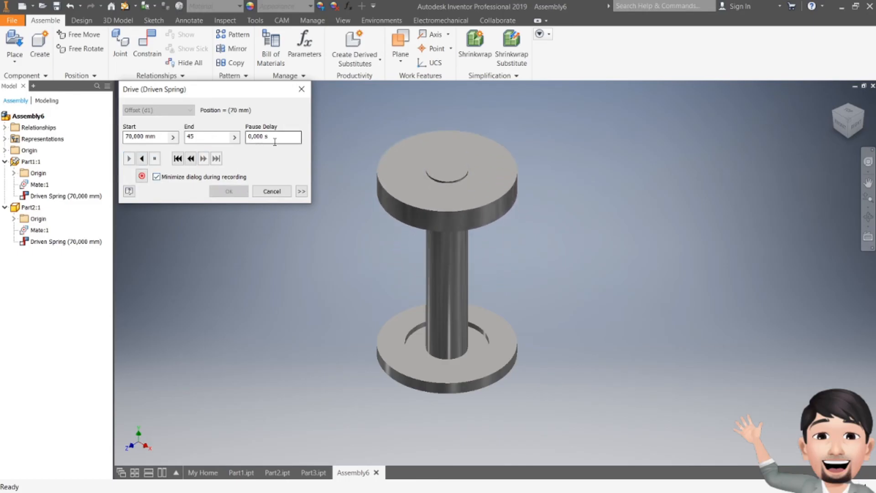
{"action": "left_click", "coordinate": [273, 191]}
{"action": "left_click", "coordinate": [322, 258]}
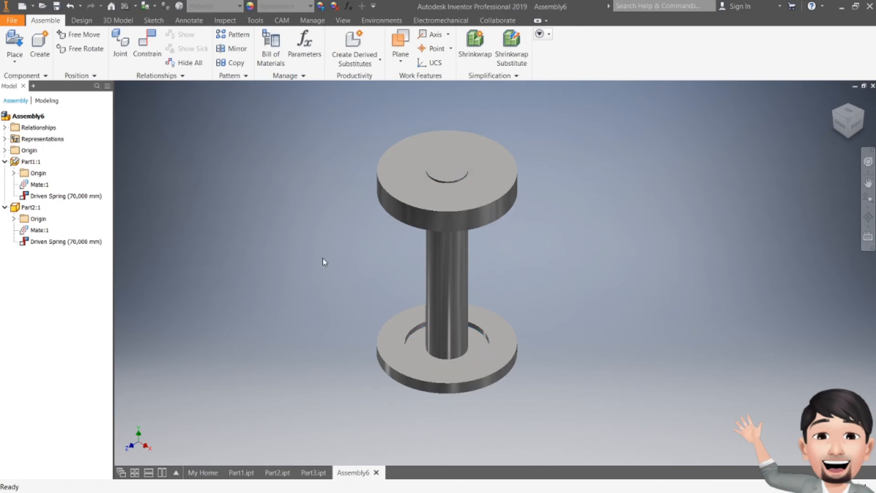
- Copy the coil spring component from Part3 and paste it into Assembly6
{"action": "left_click", "coordinate": [313, 473]}
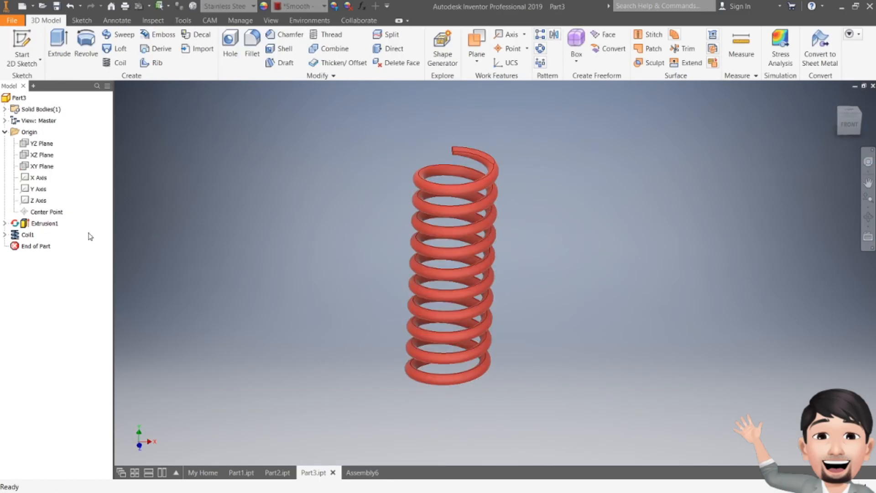
{"action": "right_click", "coordinate": [472, 191]}
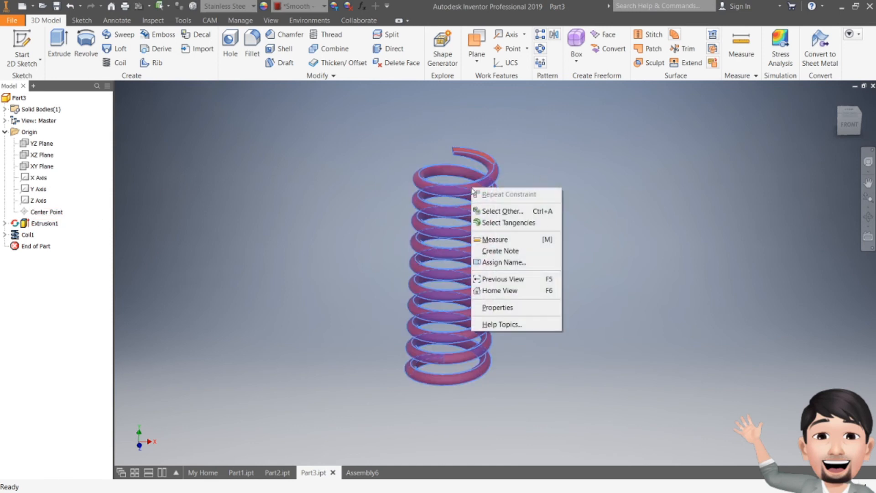
{"action": "left_click", "coordinate": [303, 217]}
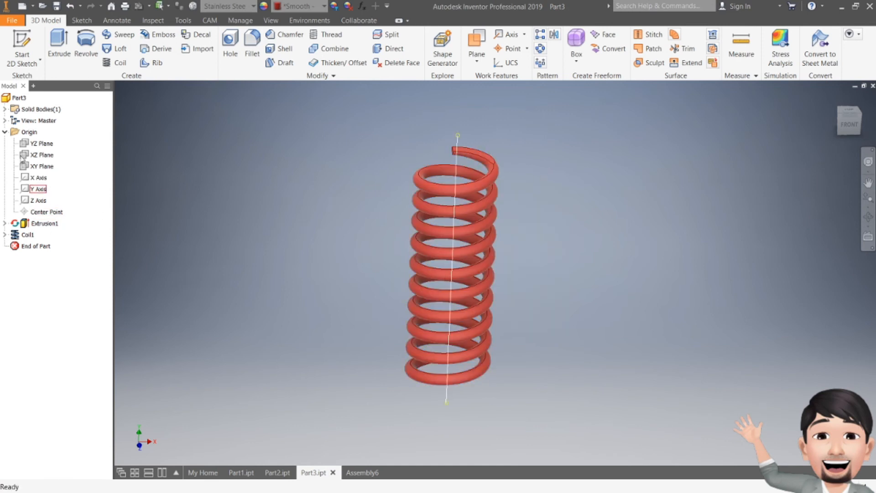
{"action": "right_click", "coordinate": [20, 98]}
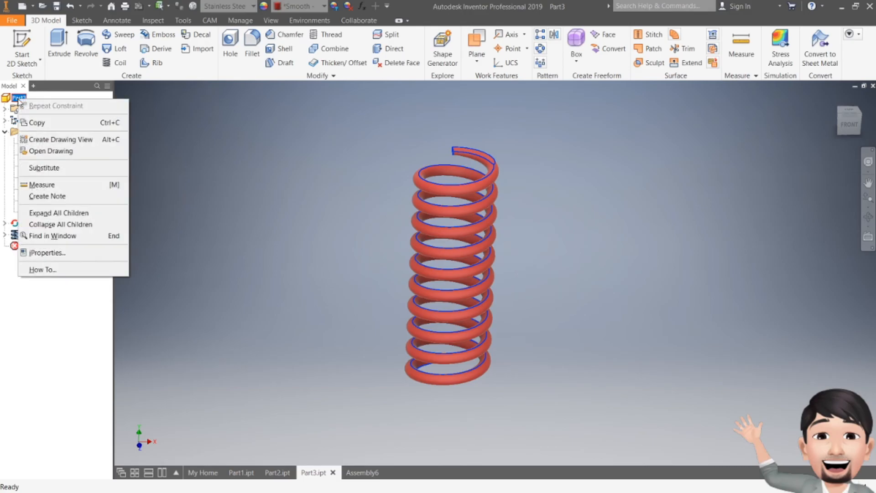
{"action": "left_click", "coordinate": [36, 122]}
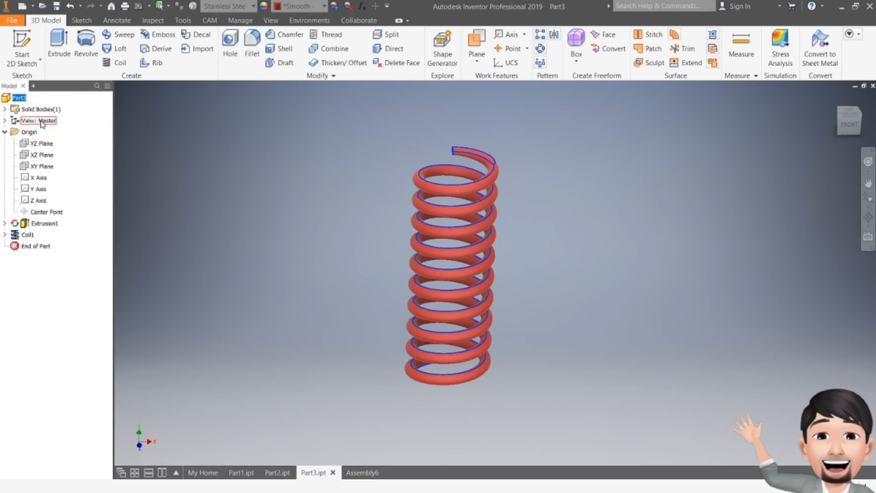
{"action": "left_click", "coordinate": [356, 477]}
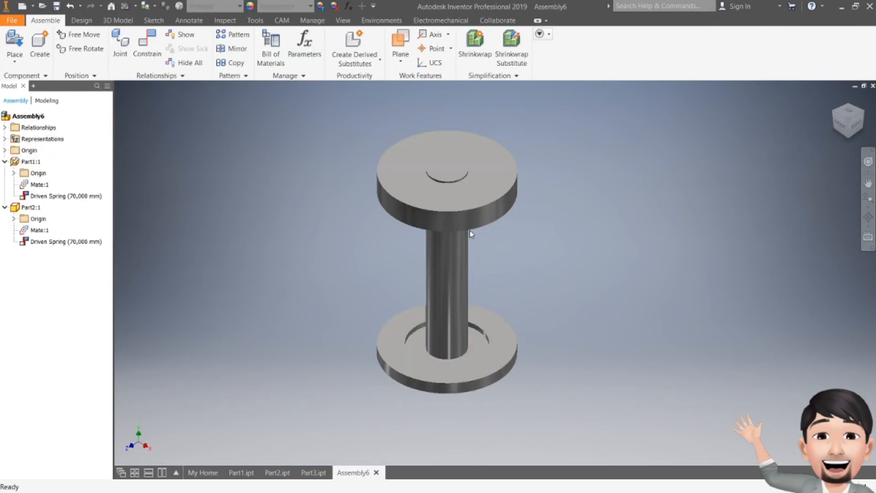
{"action": "right_click", "coordinate": [235, 181]}
{"action": "left_click", "coordinate": [260, 175]}
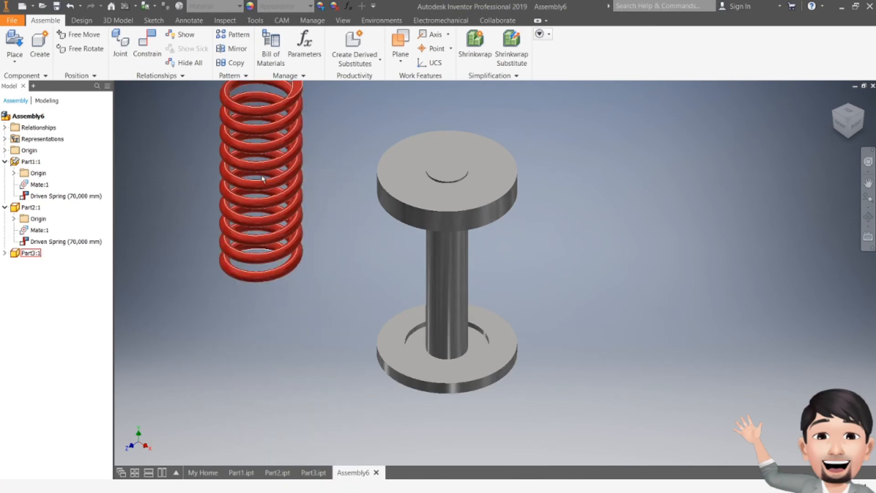
- Move the pasted spring down so it stands beside the flanged shaft
{"action": "left_click_drag", "start_coordinate": [268, 205], "coordinate": [307, 261]}
{"action": "left_click", "coordinate": [335, 228]}
{"action": "left_click", "coordinate": [351, 124]}
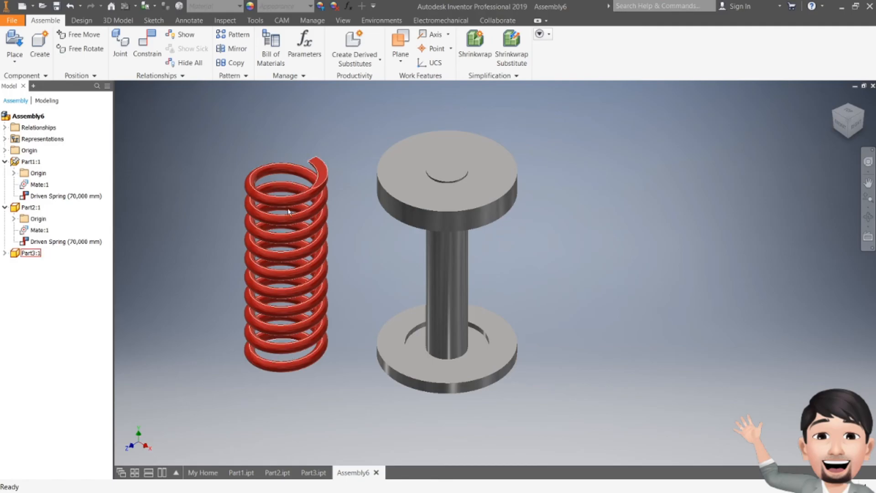
- Expand the spring component's origin geometry and make the component adaptive in the assembly
{"action": "left_click", "coordinate": [6, 255]}
{"action": "left_click", "coordinate": [6, 255]}
{"action": "left_click", "coordinate": [6, 255]}
{"action": "left_click", "coordinate": [14, 265]}
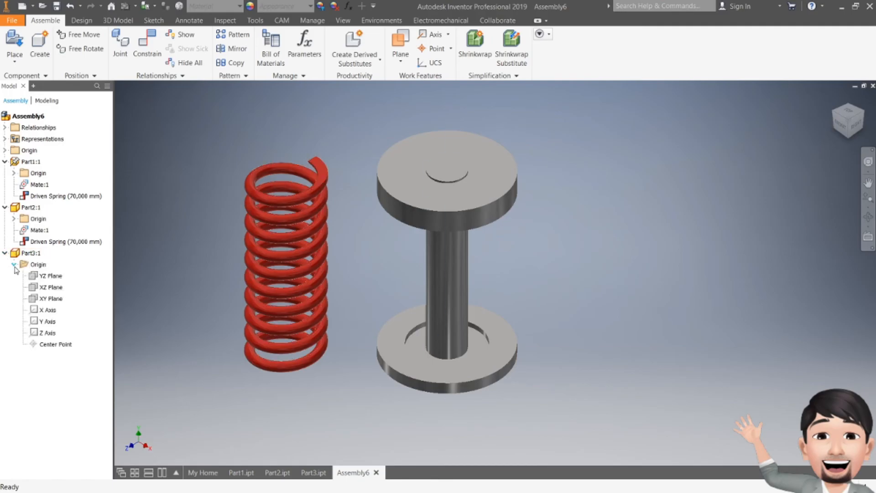
{"action": "right_click", "coordinate": [32, 255]}
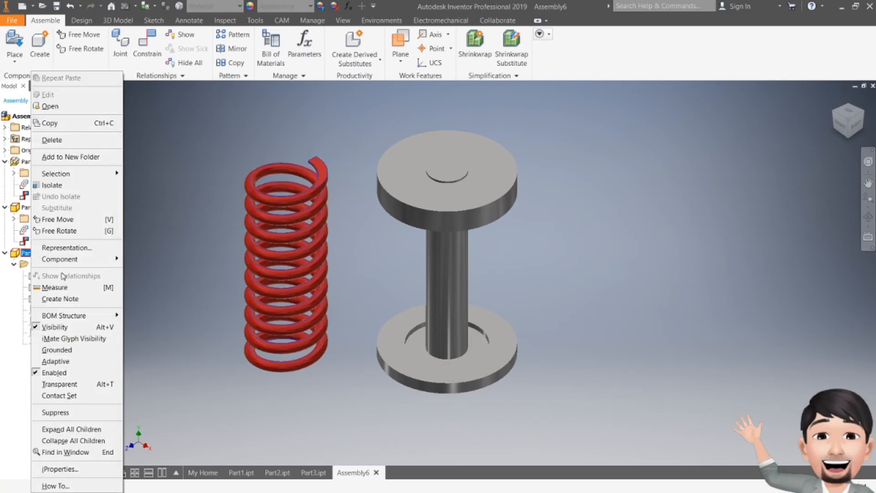
{"action": "left_click", "coordinate": [66, 361]}
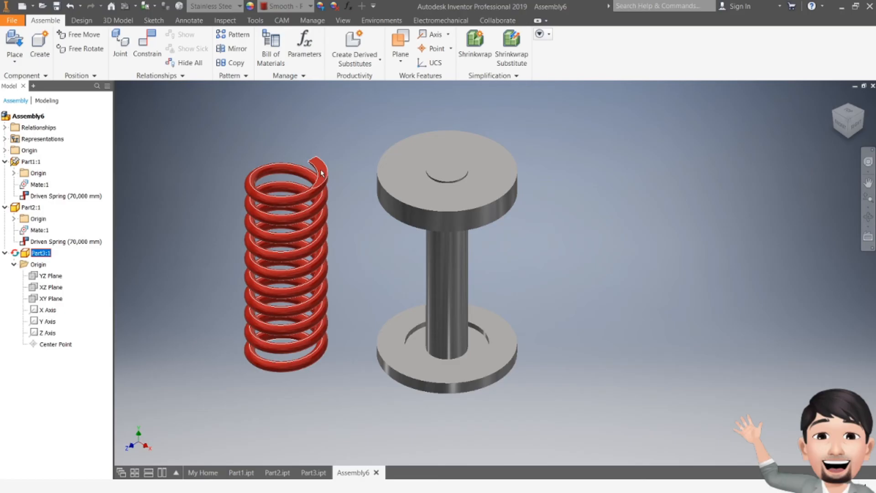
- Mate the spring's flat lower end face to the recessed face of the shaft's lower flange with a 0 mm offset
{"action": "left_click", "coordinate": [147, 46]}
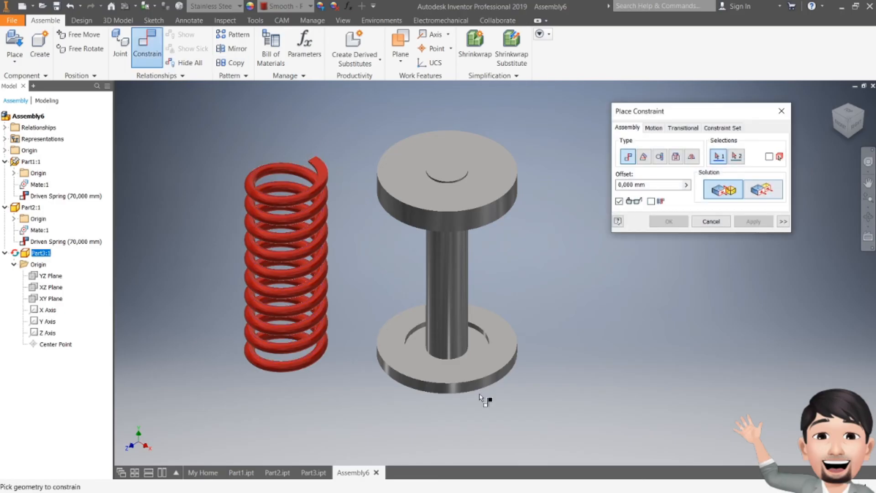
{"action": "left_click", "coordinate": [846, 117]}
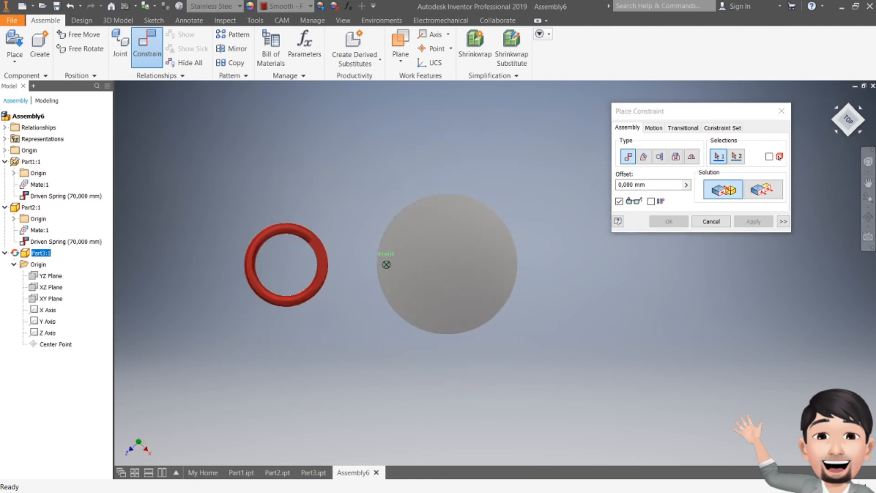
{"action": "left_click", "coordinate": [834, 97]}
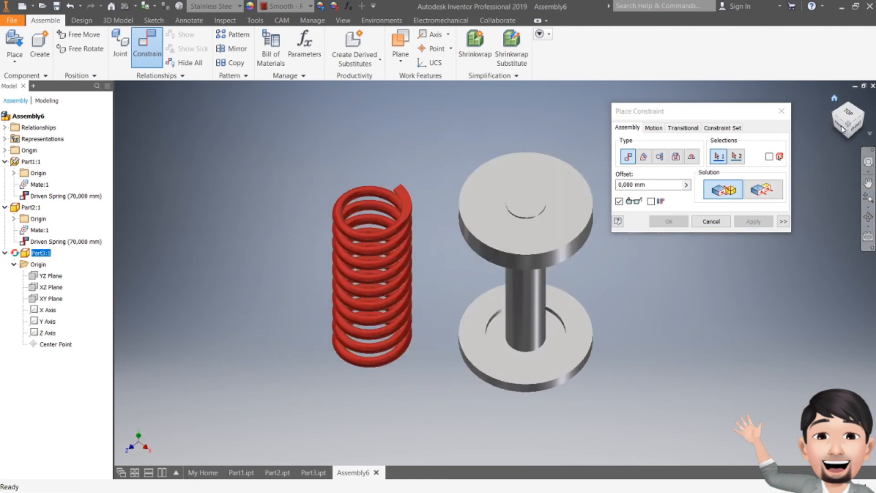
{"action": "left_click_drag", "start_coordinate": [856, 103], "coordinate": [853, 71]}
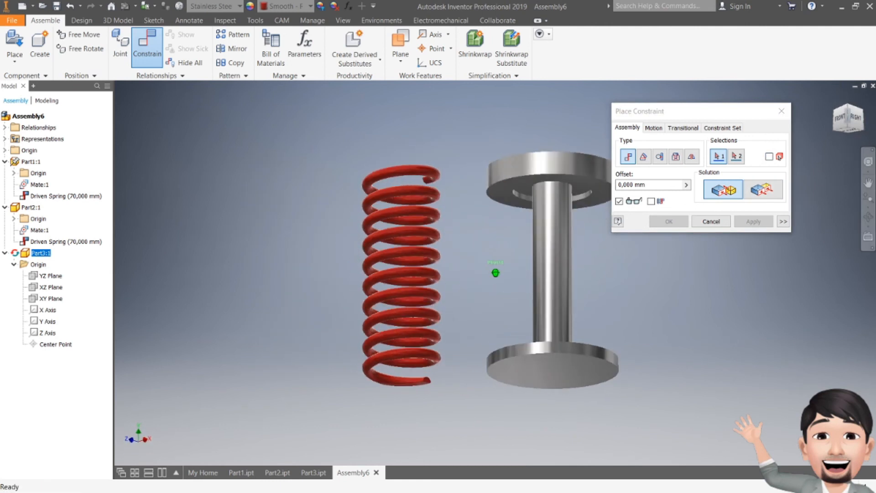
{"action": "scroll", "coordinate": [409, 391], "scroll_direction": "up", "scroll_amount": 3}
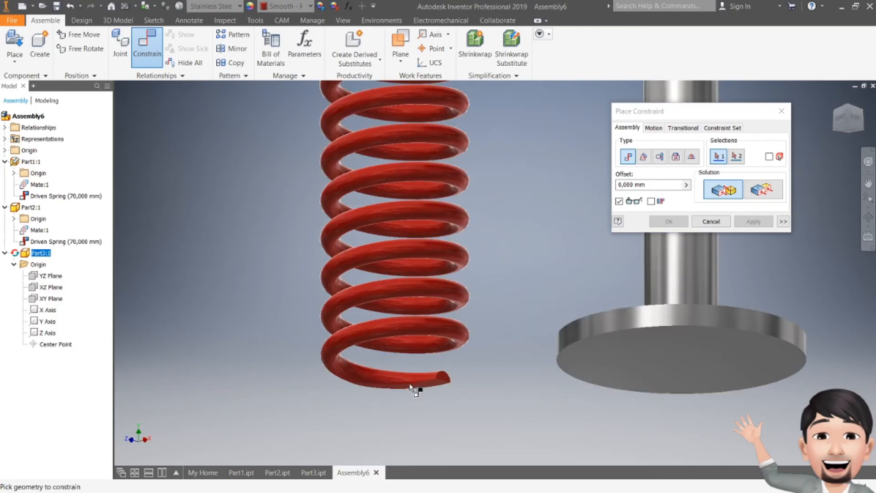
{"action": "left_click", "coordinate": [406, 387]}
{"action": "scroll", "coordinate": [464, 335], "scroll_direction": "down", "scroll_amount": 3}
{"action": "left_click_drag", "start_coordinate": [844, 115], "coordinate": [844, 146]}
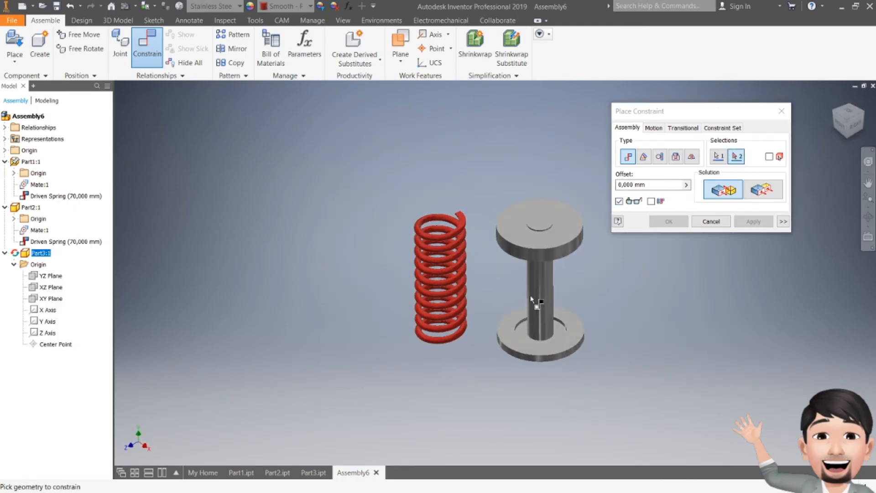
{"action": "left_click", "coordinate": [560, 331]}
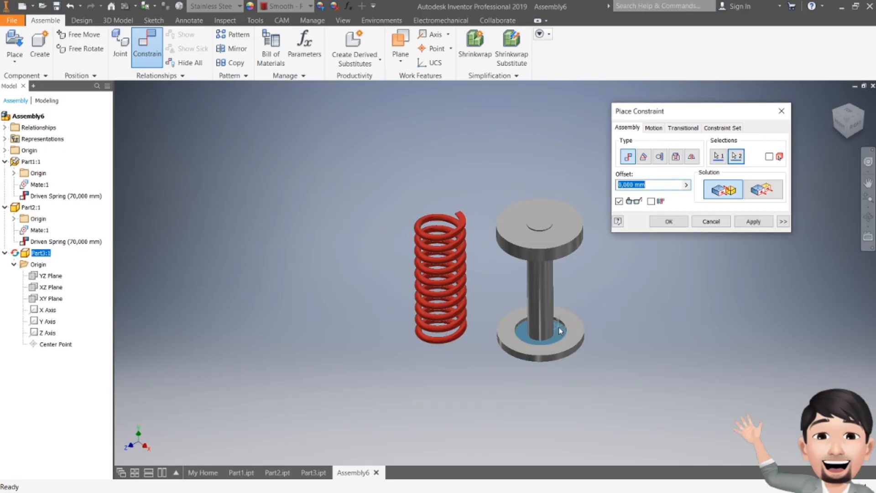
{"action": "left_click", "coordinate": [749, 221]}
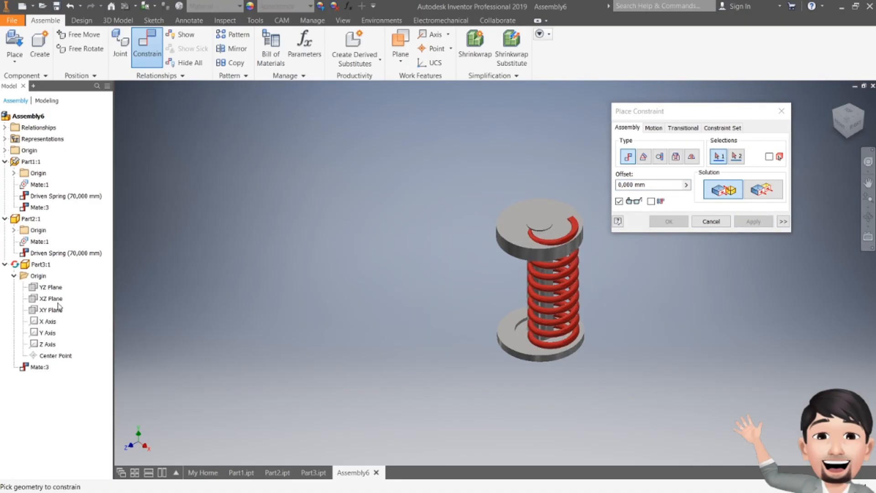
- Mate the spring's Y axis to the shaft's central axis with a 0 mm offset and rotate the spring about the shaft
{"action": "left_click", "coordinate": [51, 335]}
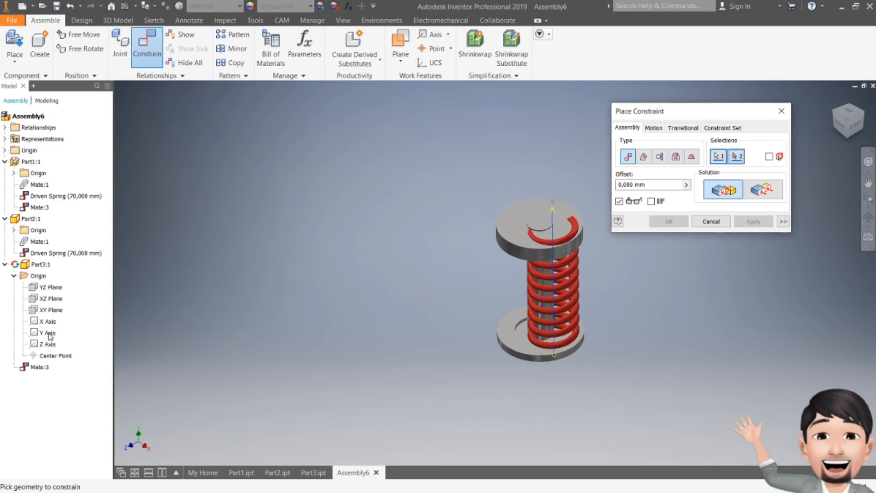
{"action": "left_click", "coordinate": [542, 271]}
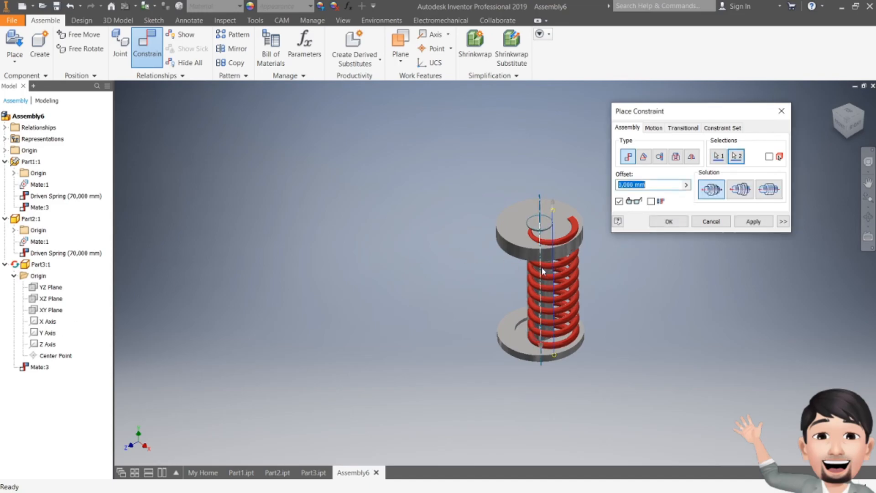
{"action": "left_click", "coordinate": [753, 221]}
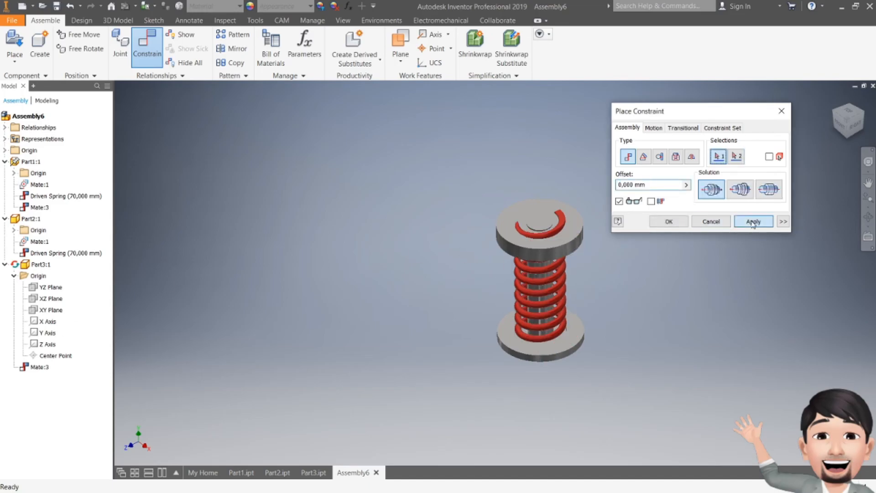
{"action": "left_click", "coordinate": [781, 110]}
{"action": "left_click_drag", "start_coordinate": [549, 314], "coordinate": [463, 175]}
{"action": "left_click", "coordinate": [831, 128]}
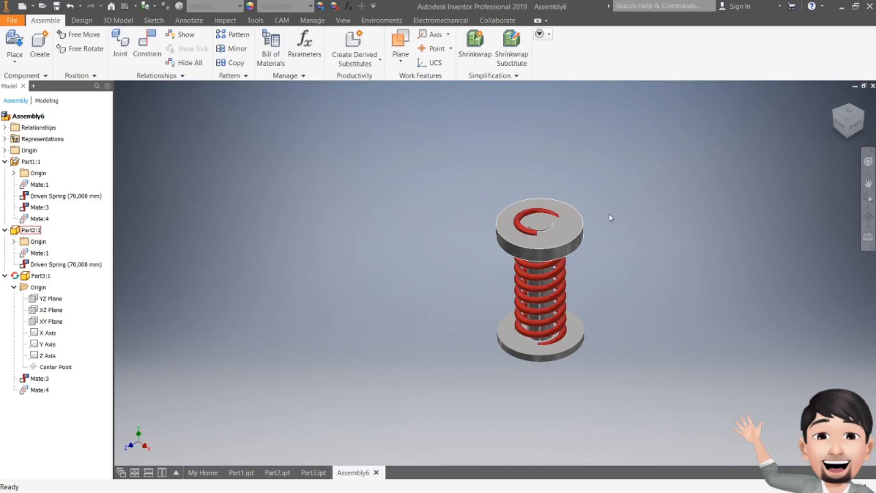
- Mate the spring's flat upper end face to the recessed face on the disc's underside with a 0 mm offset and inspect the contact
{"action": "mouse_move", "coordinate": [845, 126]}
{"action": "left_mouse_down"}
{"action": "mouse_move", "coordinate": [845, 91]}
{"action": "mouse_move", "coordinate": [845, 117]}
{"action": "left_mouse_up"}
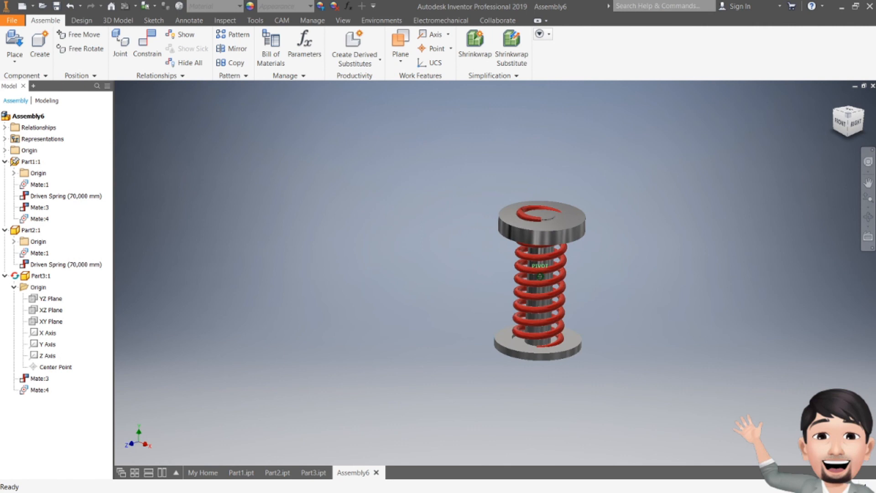
{"action": "left_click", "coordinate": [140, 44]}
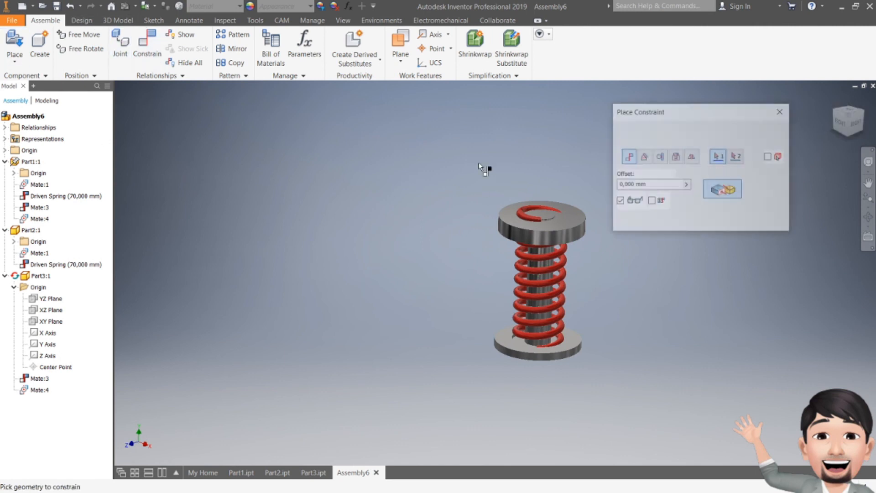
{"action": "scroll", "coordinate": [541, 211], "scroll_direction": "down", "scroll_amount": 4}
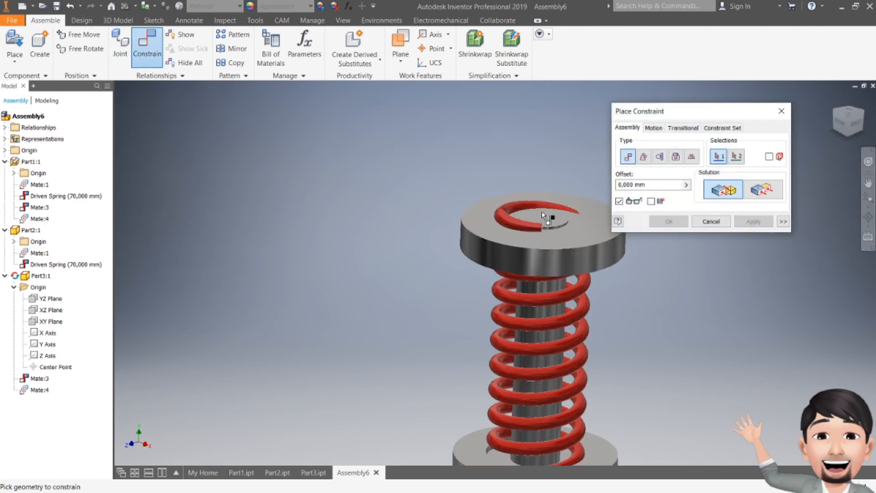
{"action": "left_click", "coordinate": [508, 220]}
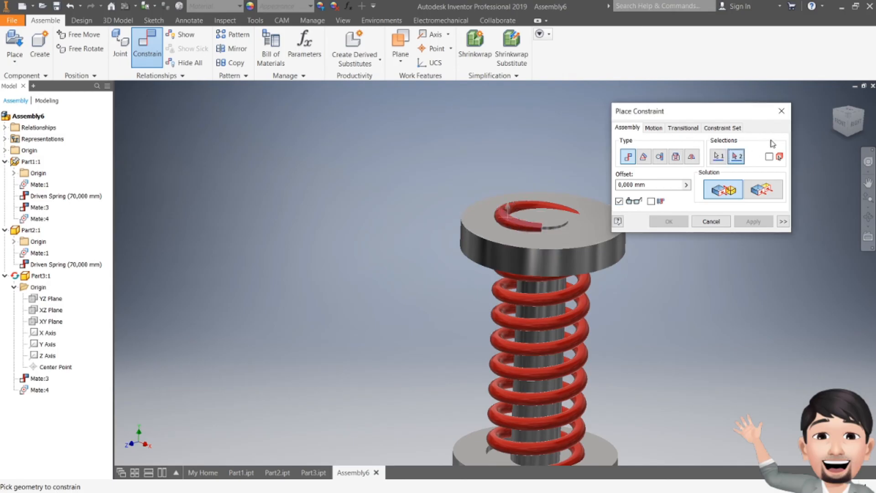
{"action": "left_click_drag", "start_coordinate": [844, 125], "coordinate": [847, 118]}
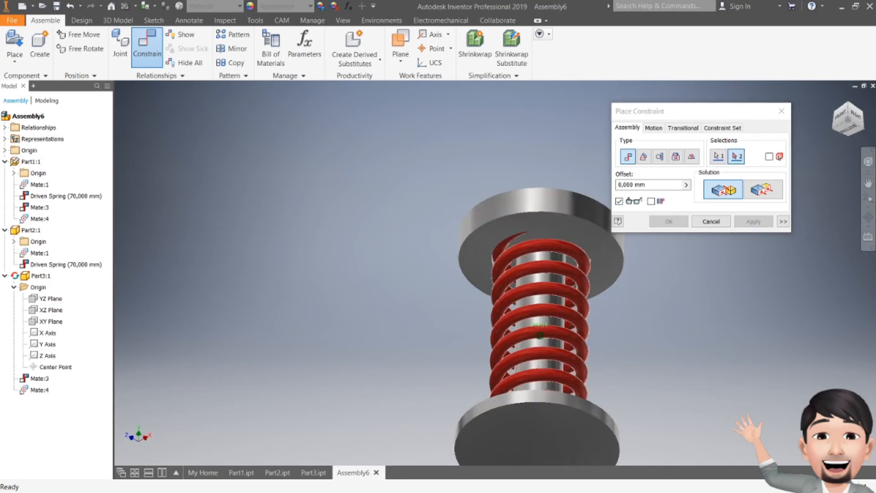
{"action": "left_click", "coordinate": [510, 242]}
{"action": "left_click", "coordinate": [753, 221]}
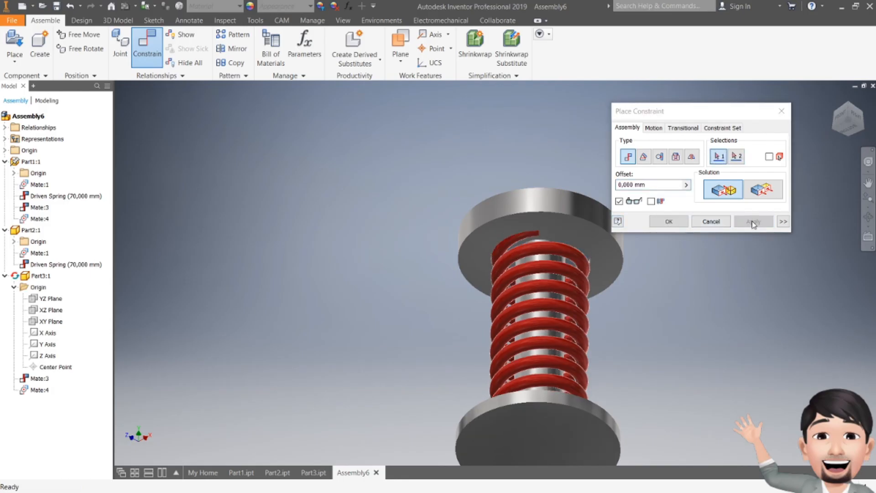
{"action": "left_click", "coordinate": [710, 223]}
{"action": "mouse_move", "coordinate": [843, 112]}
{"action": "left_mouse_down"}
{"action": "mouse_move", "coordinate": [847, 132]}
{"action": "mouse_move", "coordinate": [847, 105]}
{"action": "left_mouse_up"}
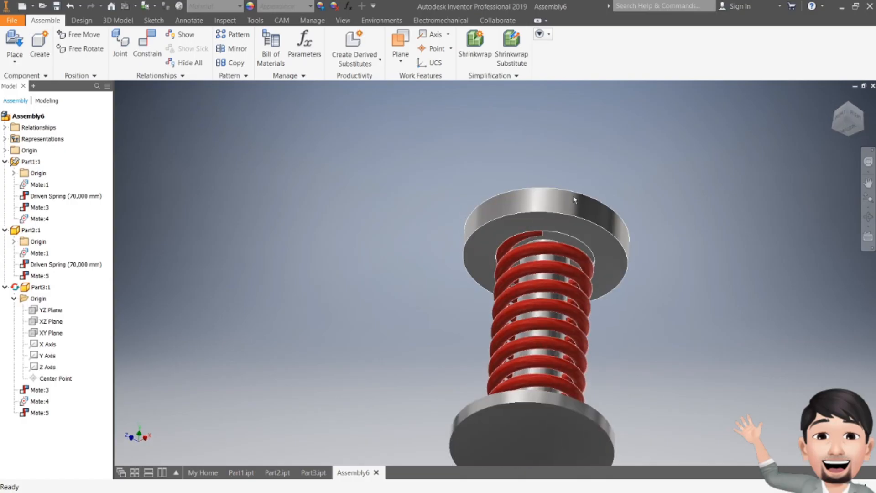
{"action": "scroll", "coordinate": [546, 238], "scroll_direction": "down", "scroll_amount": 5}
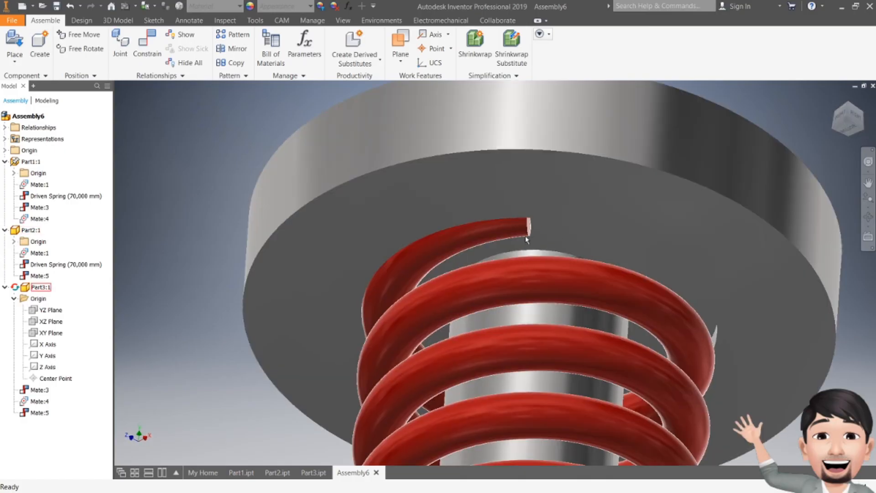
{"action": "left_click_drag", "start_coordinate": [846, 120], "coordinate": [847, 136]}
{"action": "scroll", "coordinate": [609, 259], "scroll_direction": "up", "scroll_amount": 8}
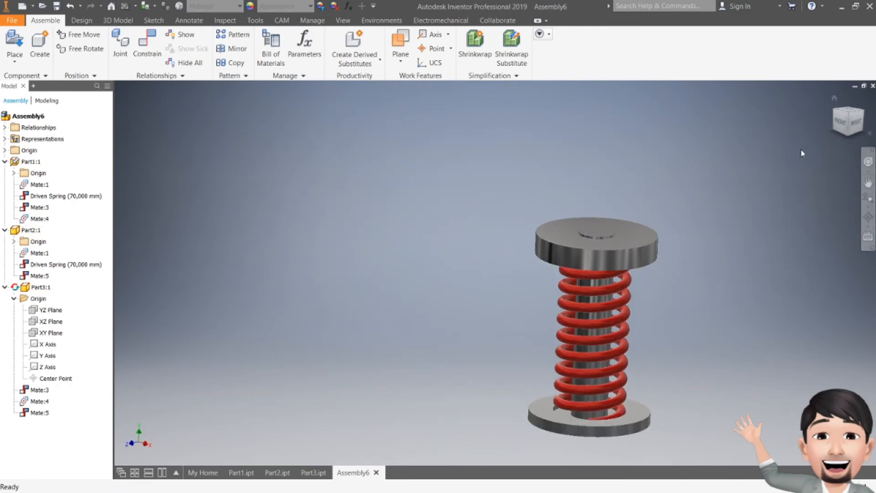
- Set up the Driven Spring constraint drive with Drive Adaptivity on, Start/End/Start repetitions of 5 and an increment of 10
{"action": "left_click", "coordinate": [841, 131]}
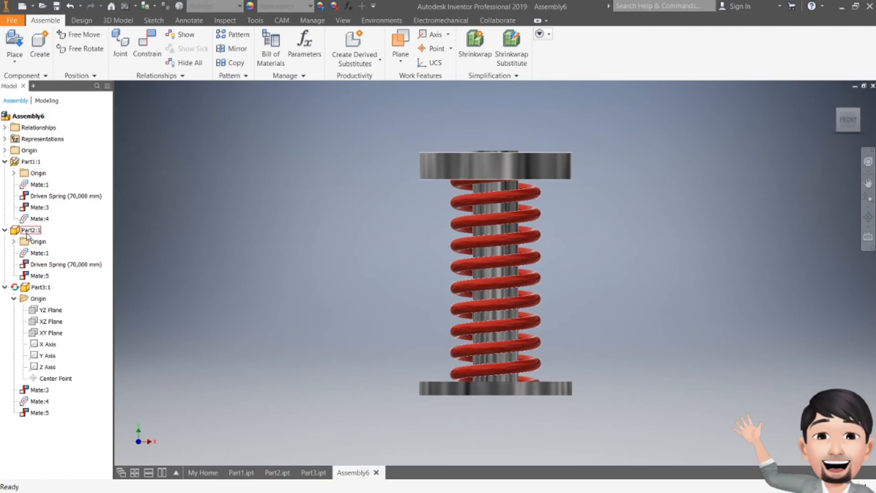
{"action": "right_click", "coordinate": [48, 267]}
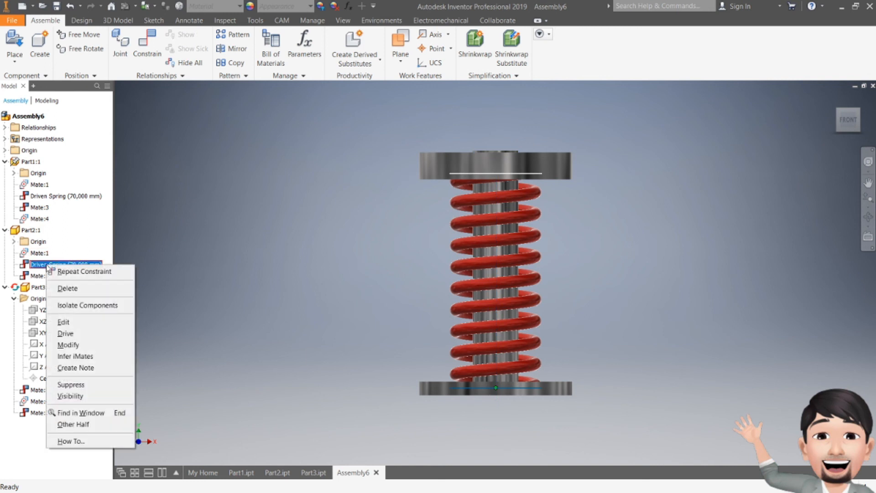
{"action": "left_click", "coordinate": [68, 333]}
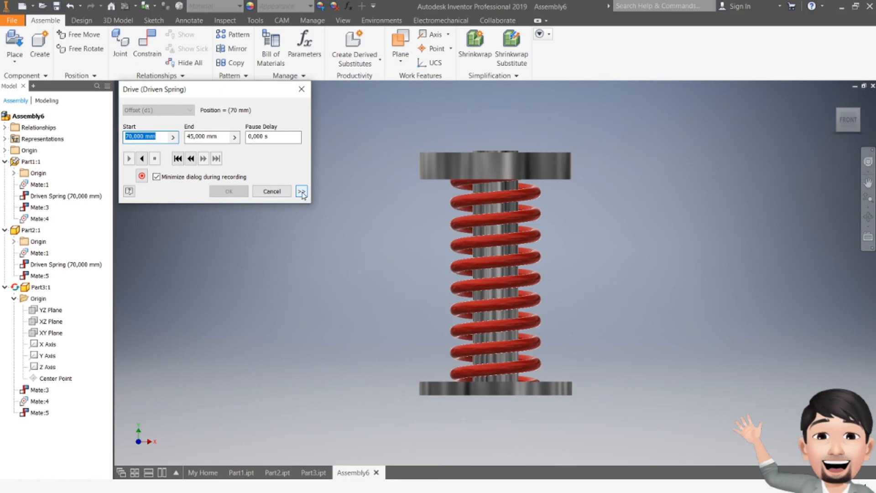
{"action": "left_click", "coordinate": [301, 192]}
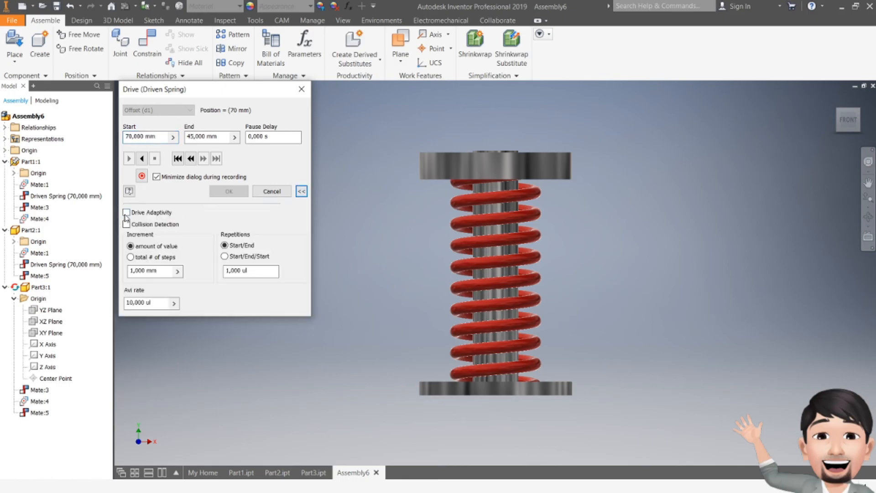
{"action": "left_click", "coordinate": [126, 213]}
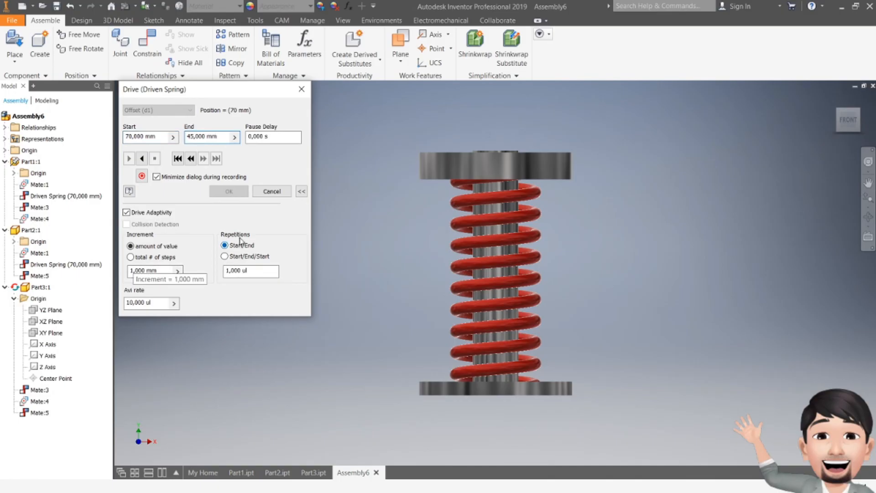
{"action": "left_click", "coordinate": [235, 258]}
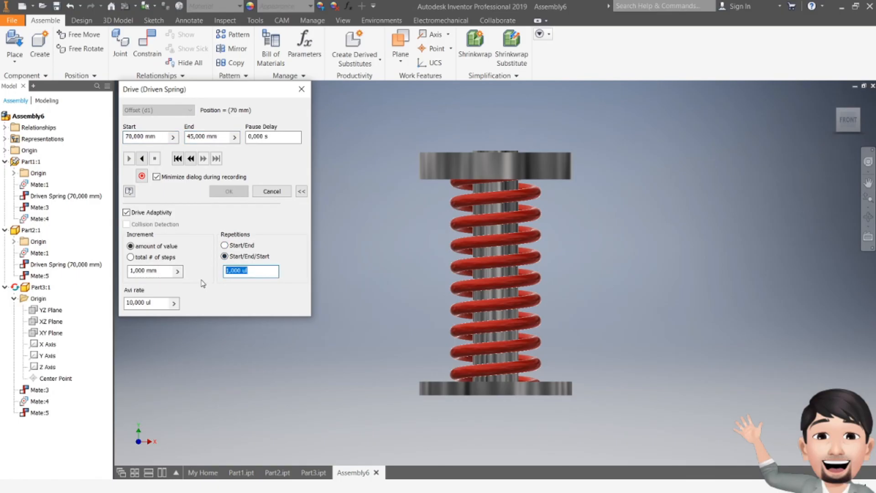
{"action": "type", "text": "5"}
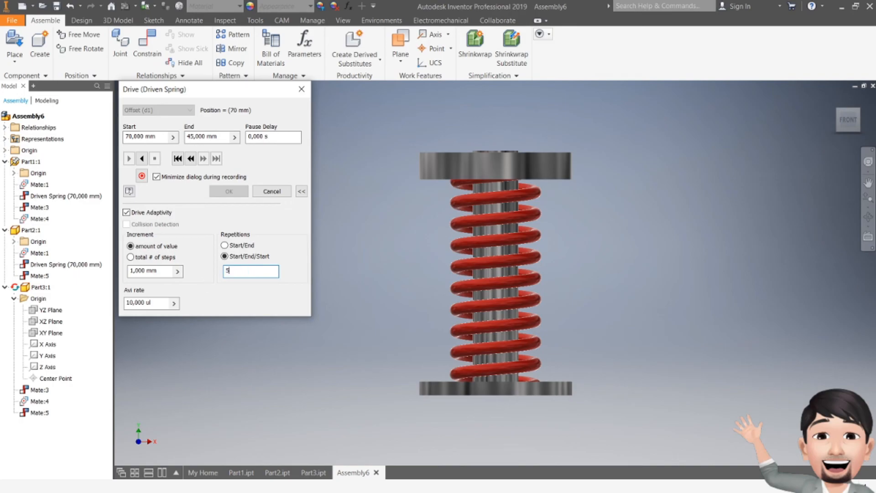
{"action": "left_click", "coordinate": [155, 271]}
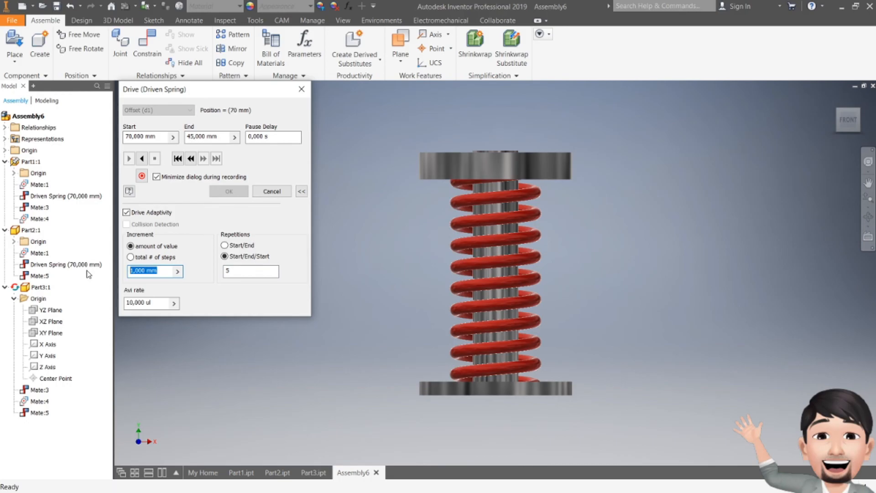
{"action": "type", "text": "10"}
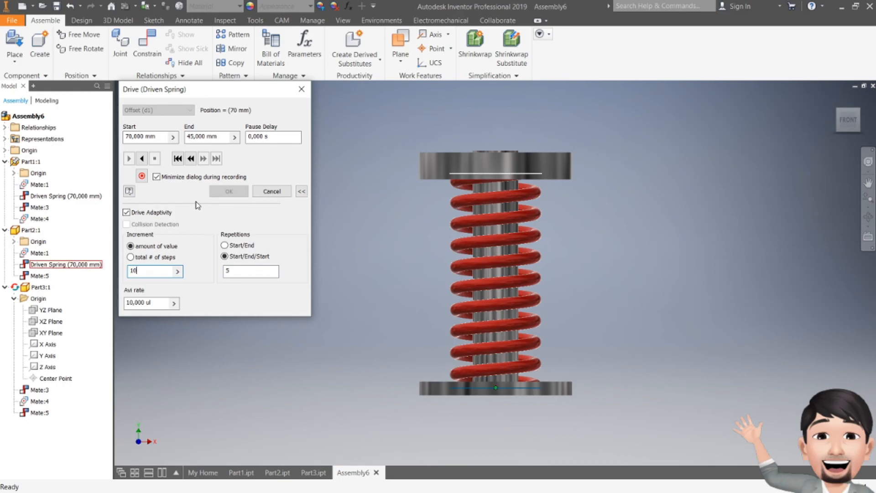
- Play the adaptive spring drive forward and in reverse, watching the compression from the front and from a tilted view
{"action": "left_click", "coordinate": [136, 160]}
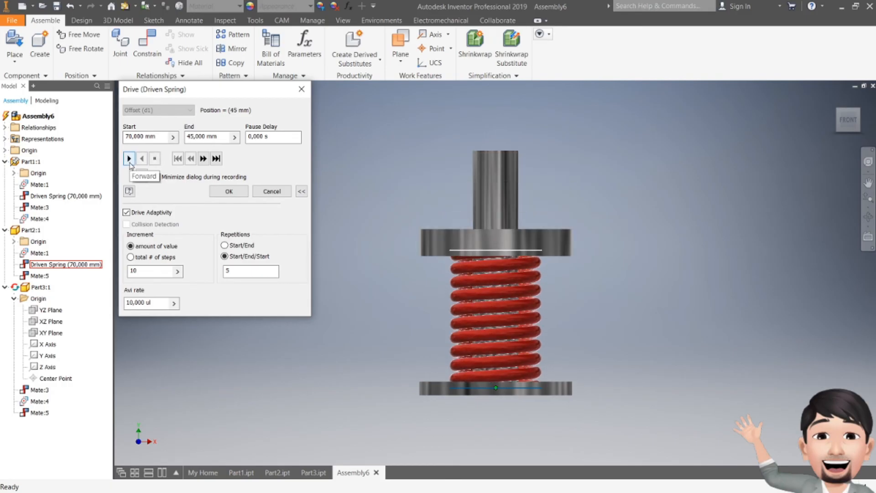
{"action": "left_click", "coordinate": [129, 161]}
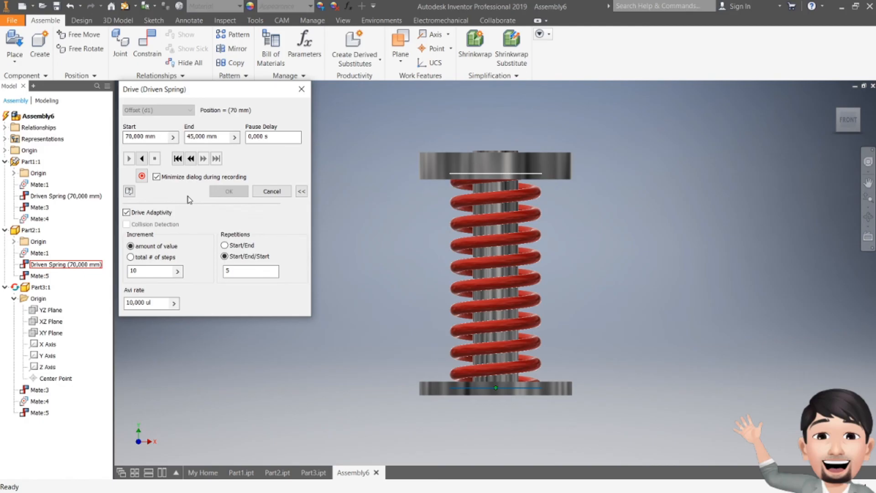
{"action": "left_click", "coordinate": [142, 159]}
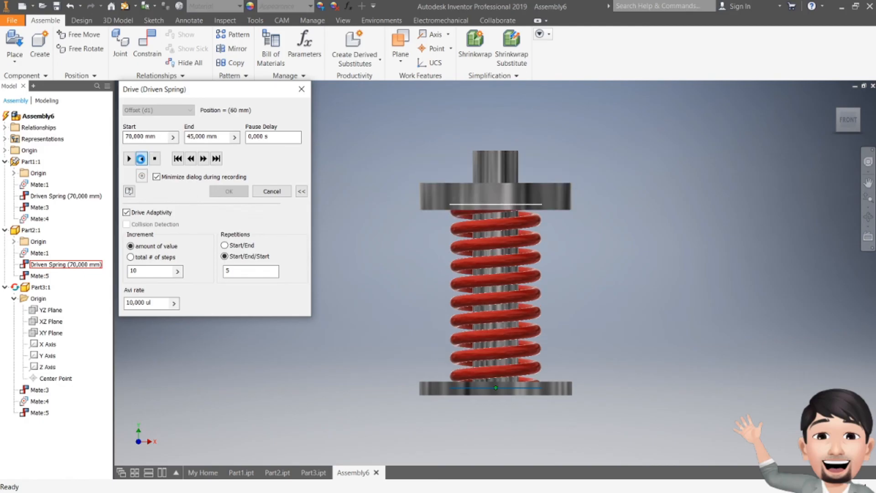
{"action": "left_click_drag", "start_coordinate": [843, 119], "coordinate": [833, 133]}
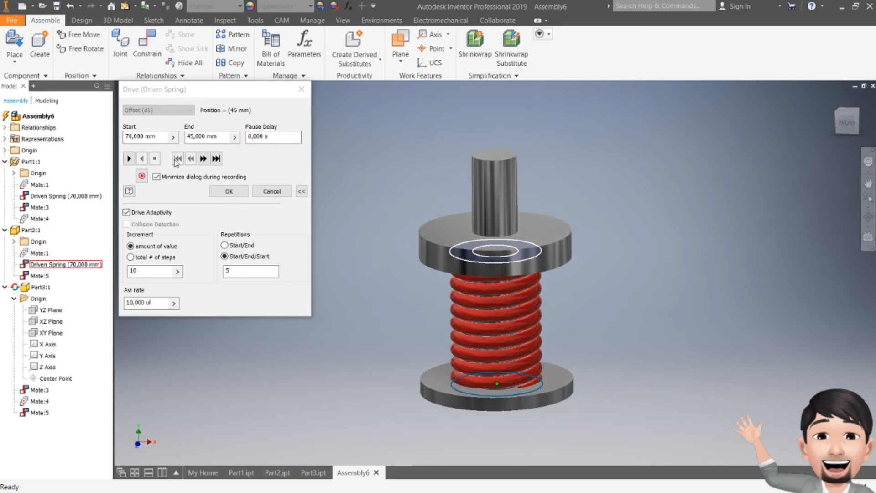
{"action": "left_click", "coordinate": [126, 158]}
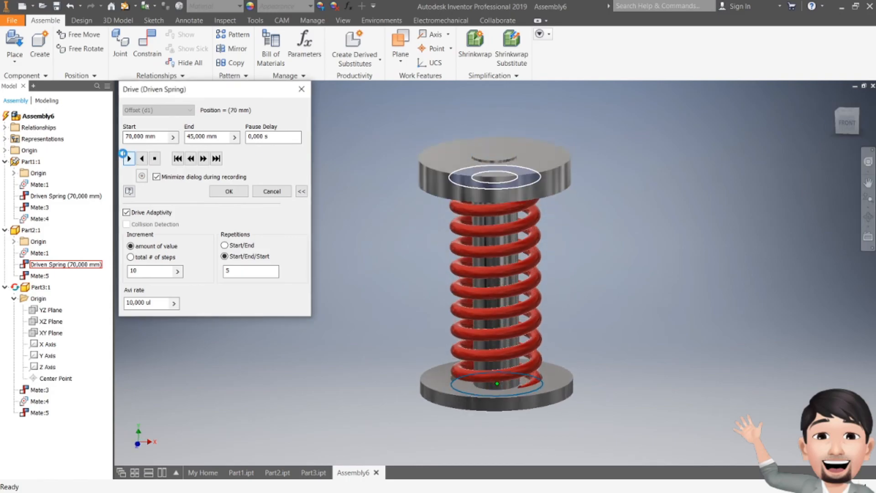